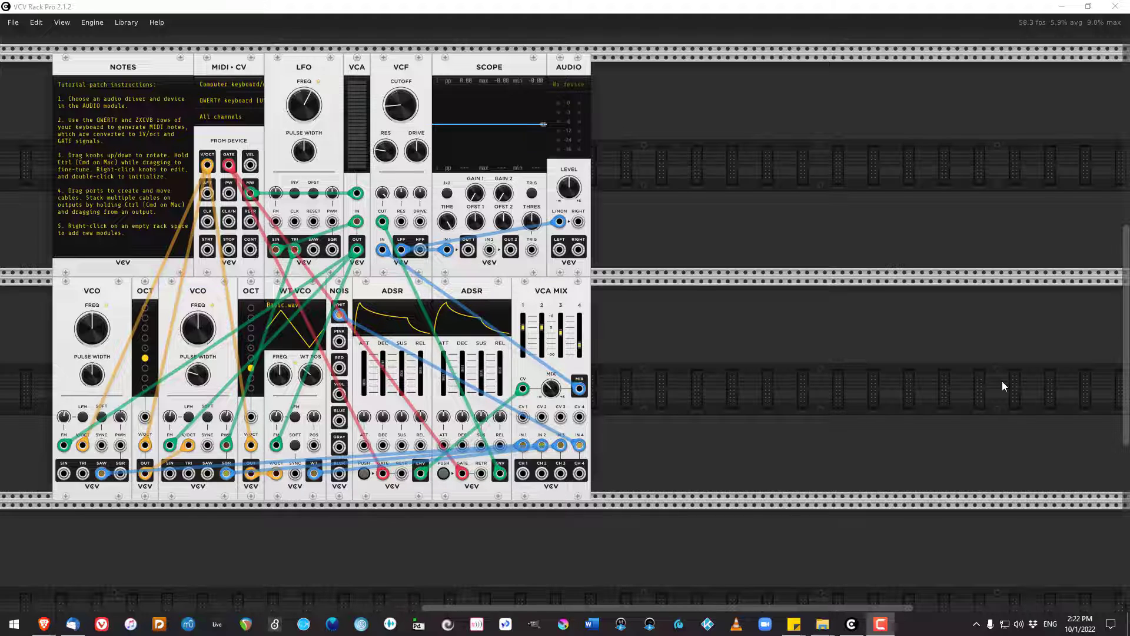
# - Select all the tutorial patch modules and delete them, leaving the rack empty
pyautogui.moveTo(745, 348); pyautogui.dragTo(53, 100)
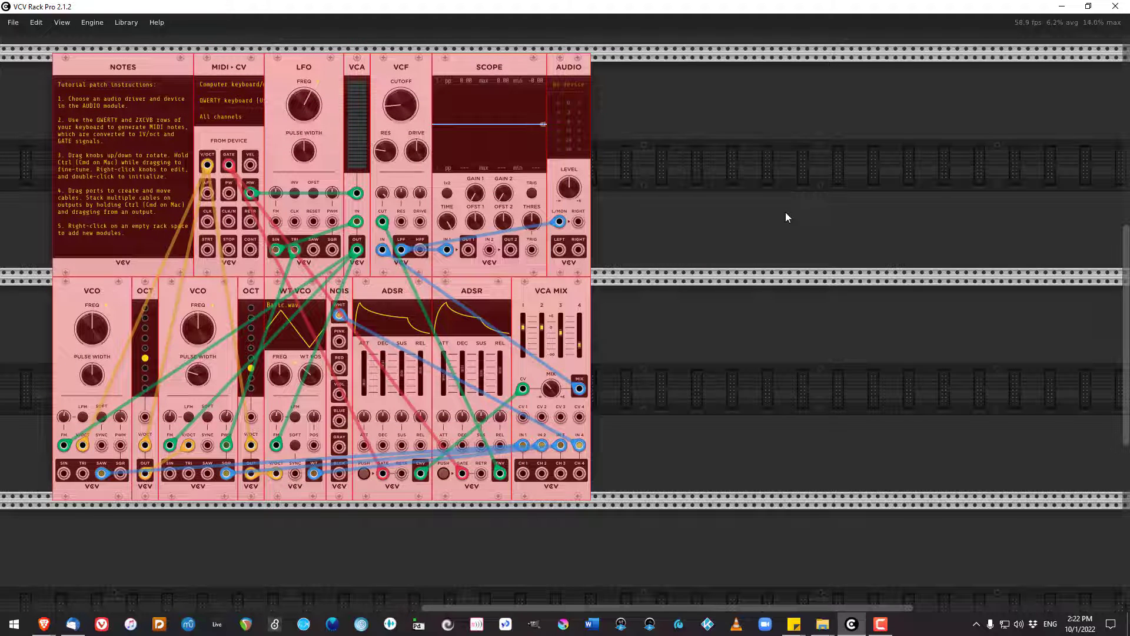
pyautogui.press('Delete')
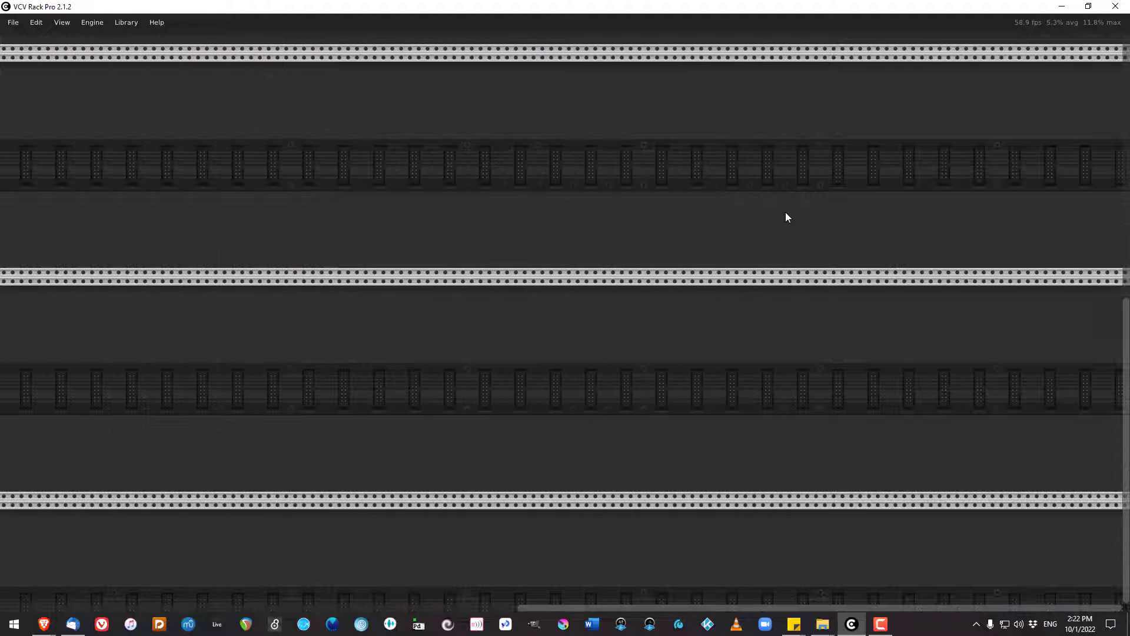
# - Add a MIDI-CV module to the rack, then delete it again
pyautogui.rightClick(134, 132)
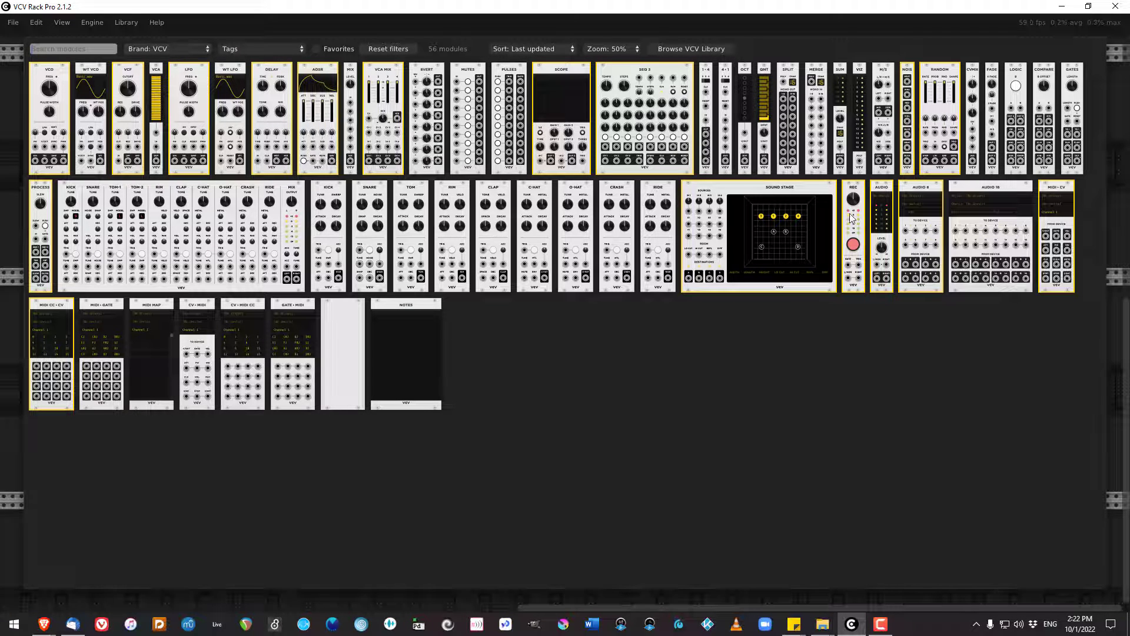
pyautogui.moveTo(1058, 204)
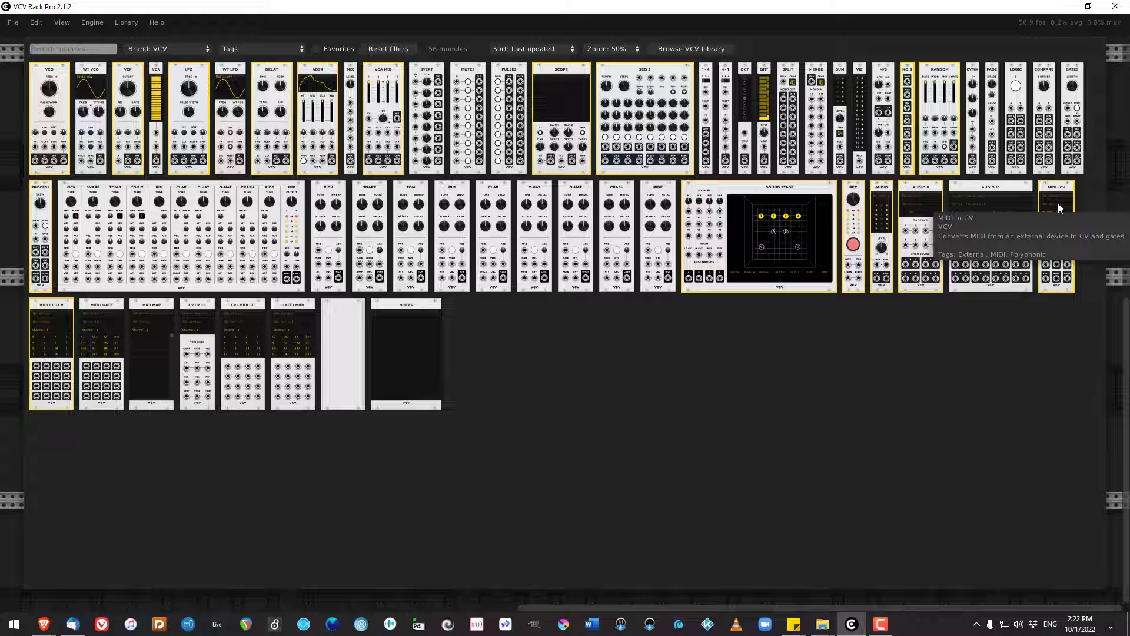
pyautogui.click(1058, 203)
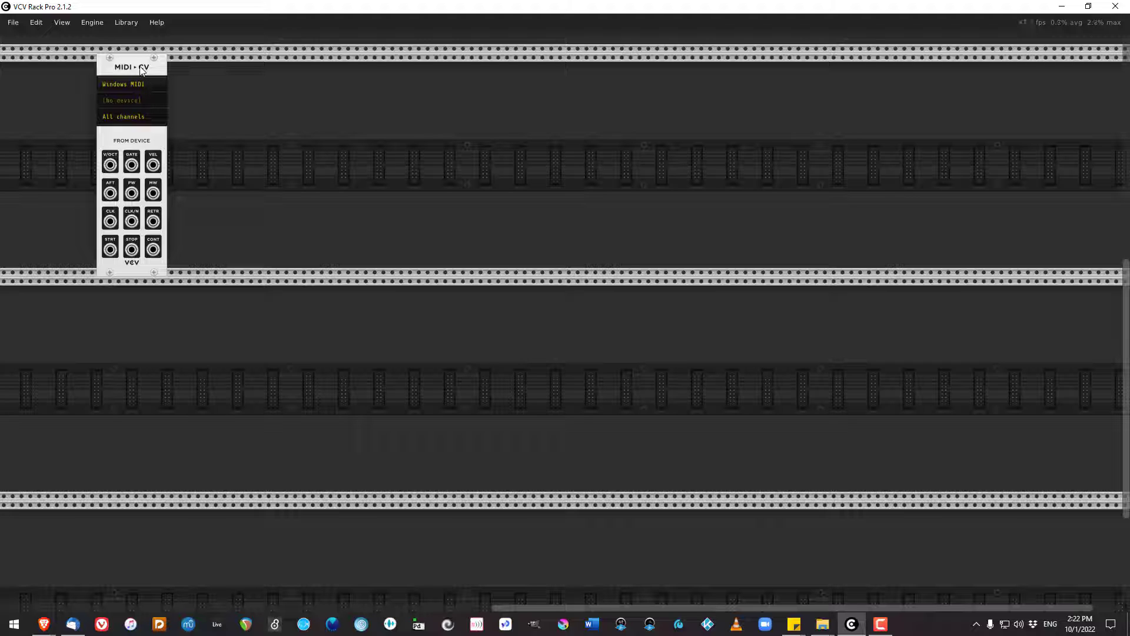
pyautogui.press('Delete')
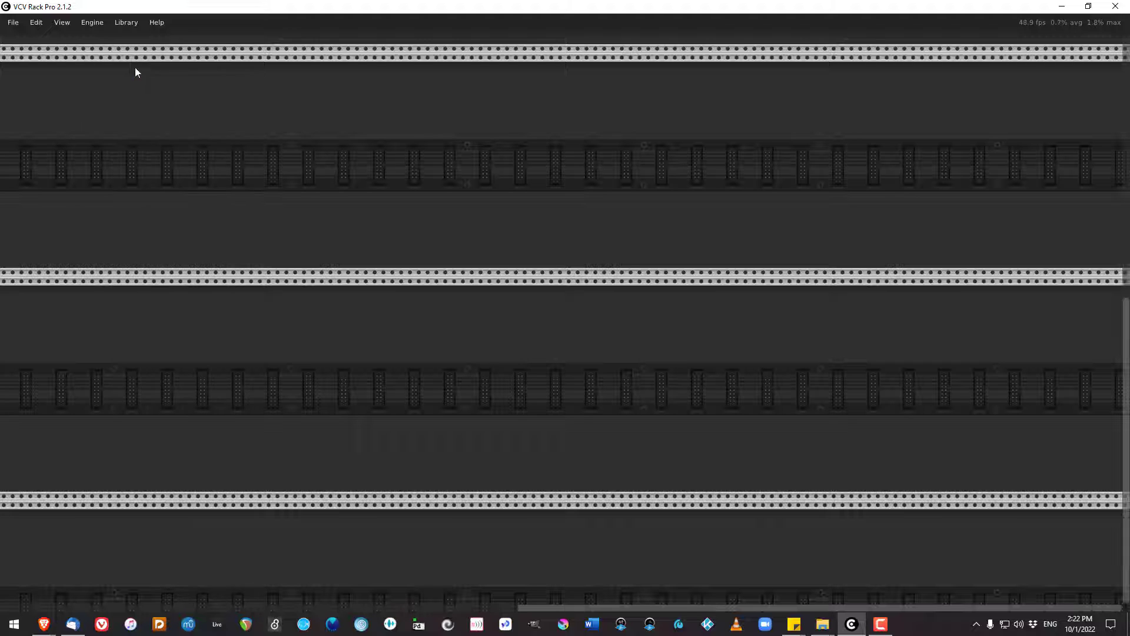
# - Add a SEQ 3 sequencer, nudge it slightly right, and zoom in on it
pyautogui.rightClick(122, 97)
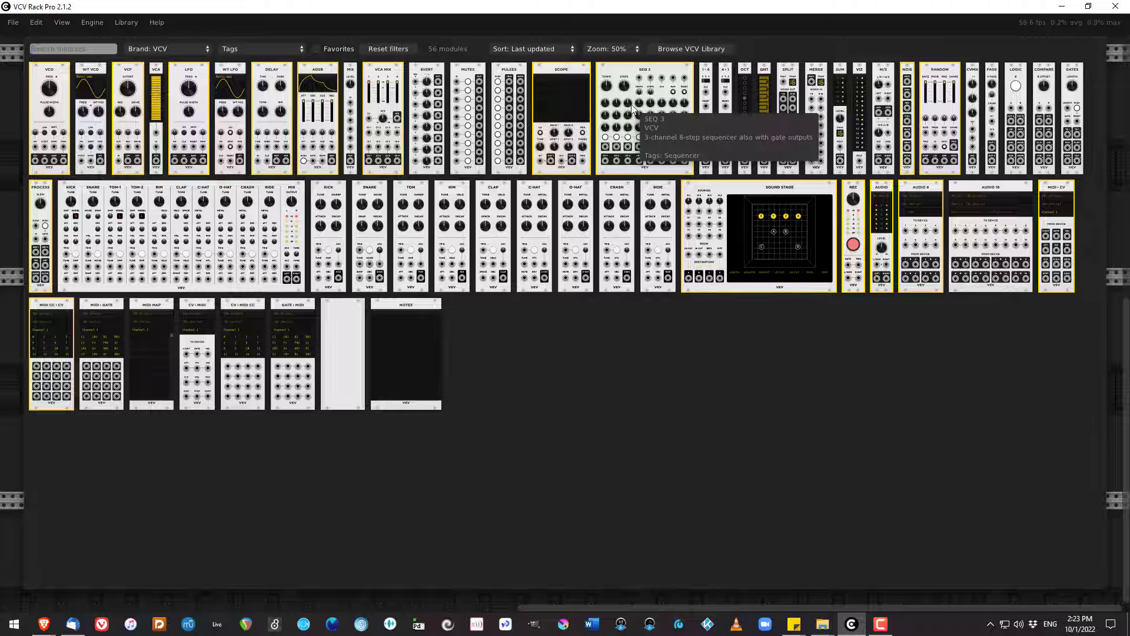
pyautogui.click(657, 82)
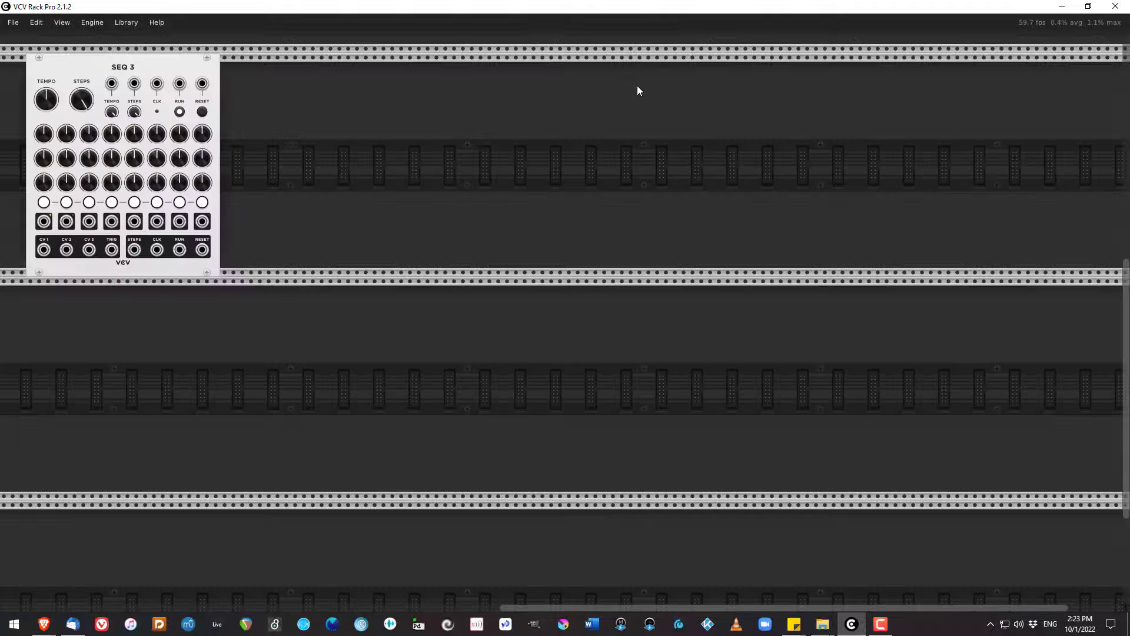
pyautogui.moveTo(148, 76); pyautogui.dragTo(175, 78)
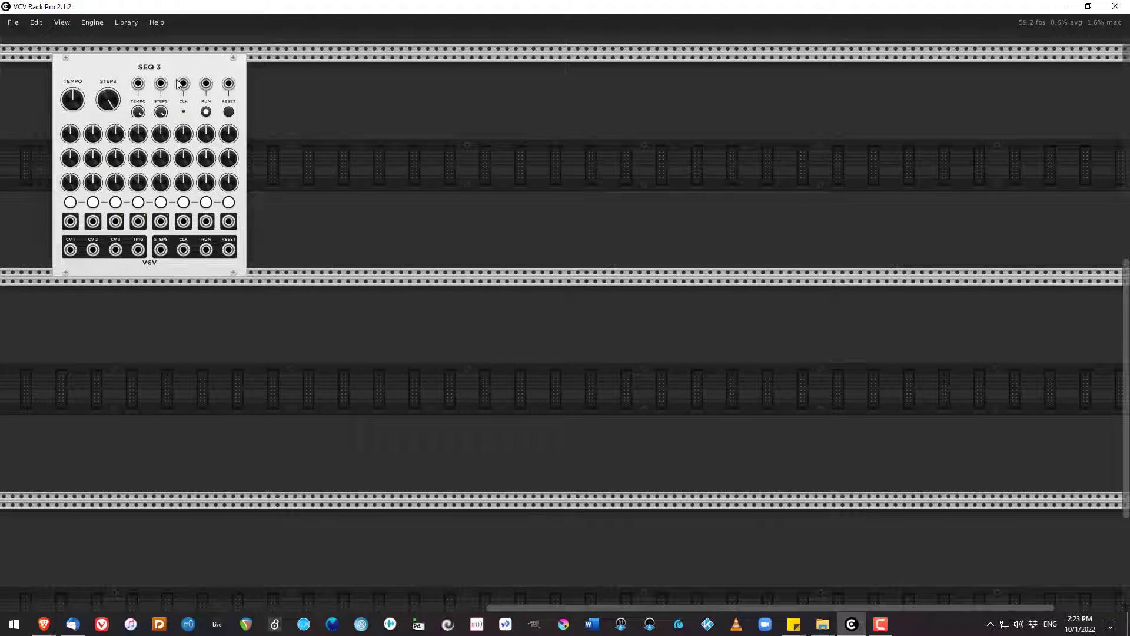
pyautogui.scroll(2, 351, 191)
pyautogui.scroll(3, 345, 192)
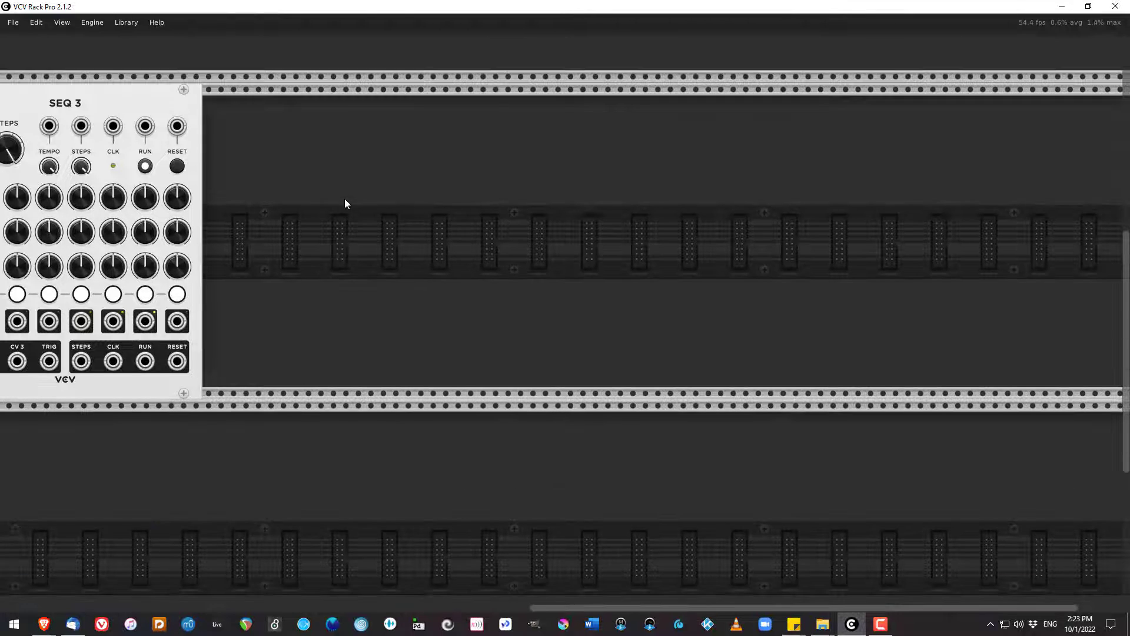
pyautogui.hscroll(-3, 344, 203)
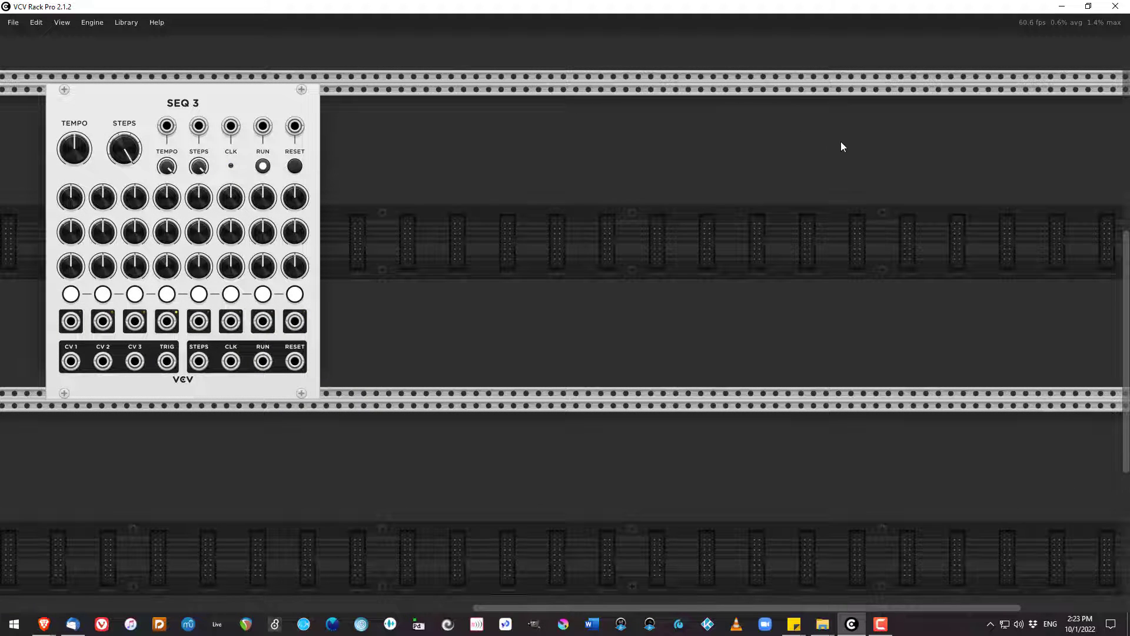
# - Add an AUDIO 8 module beside SEQ 3 and move it further right
pyautogui.rightClick(843, 142)
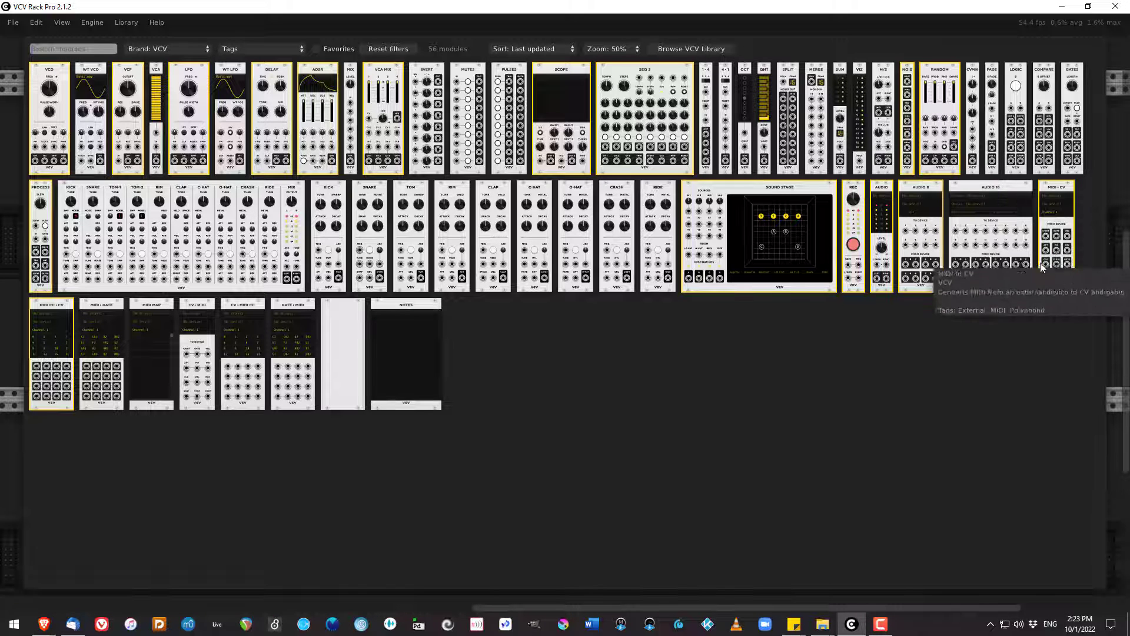
pyautogui.click(923, 194)
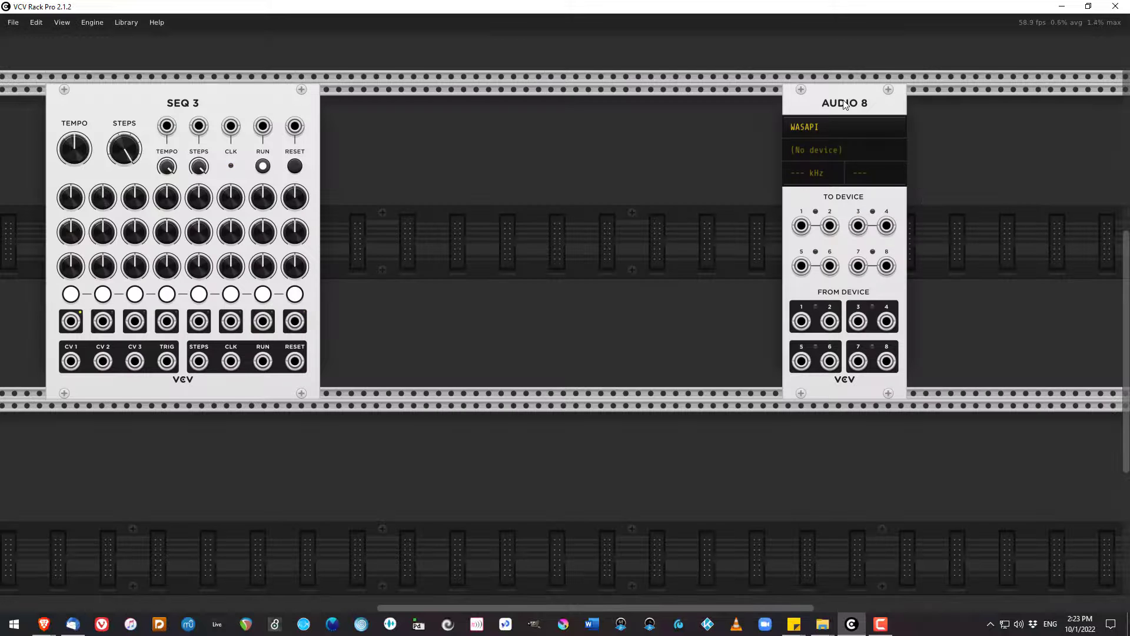
pyautogui.moveTo(844, 104); pyautogui.dragTo(899, 111)
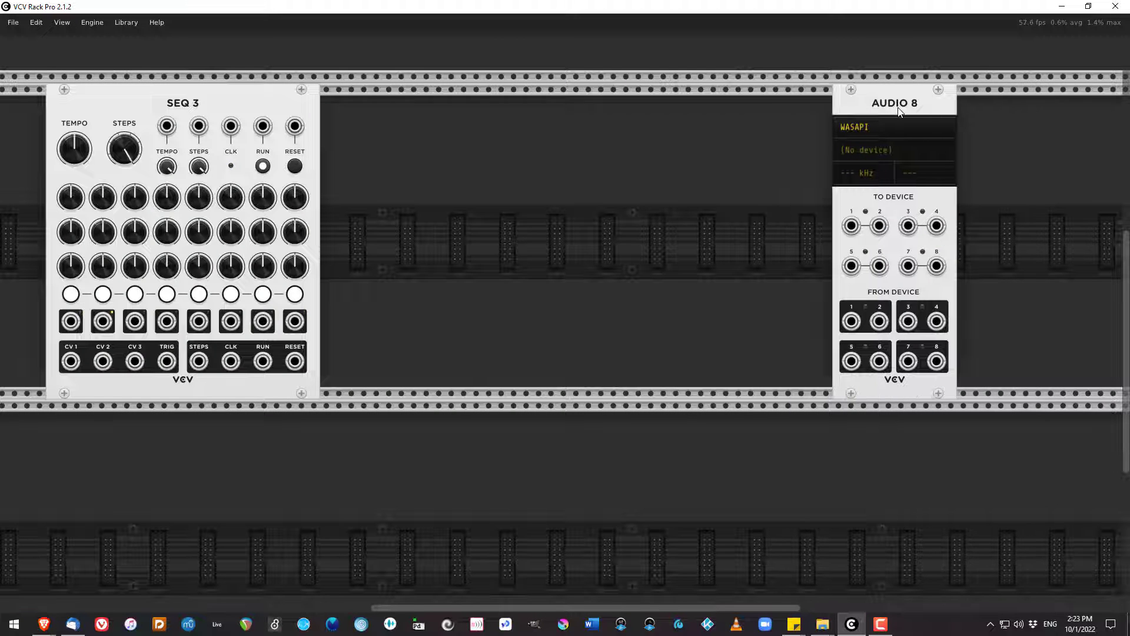
# - Set AUDIO 8 to the ASIO driver and the Universal Audio Thunderbolt 1-8 device
pyautogui.click(886, 137)
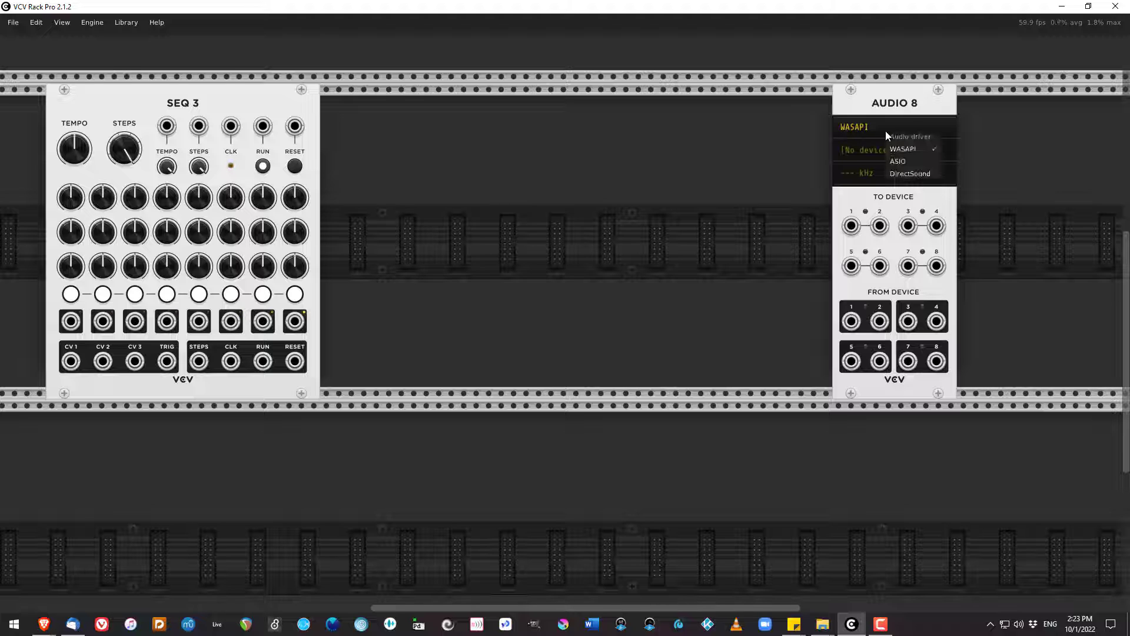
pyautogui.click(910, 162)
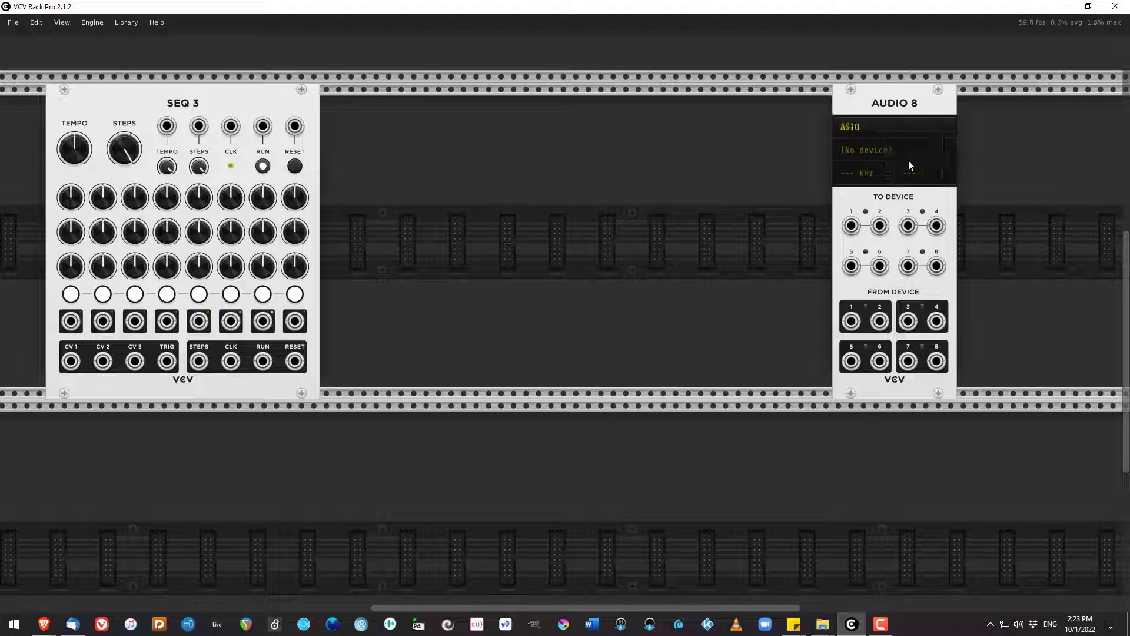
pyautogui.click(865, 152)
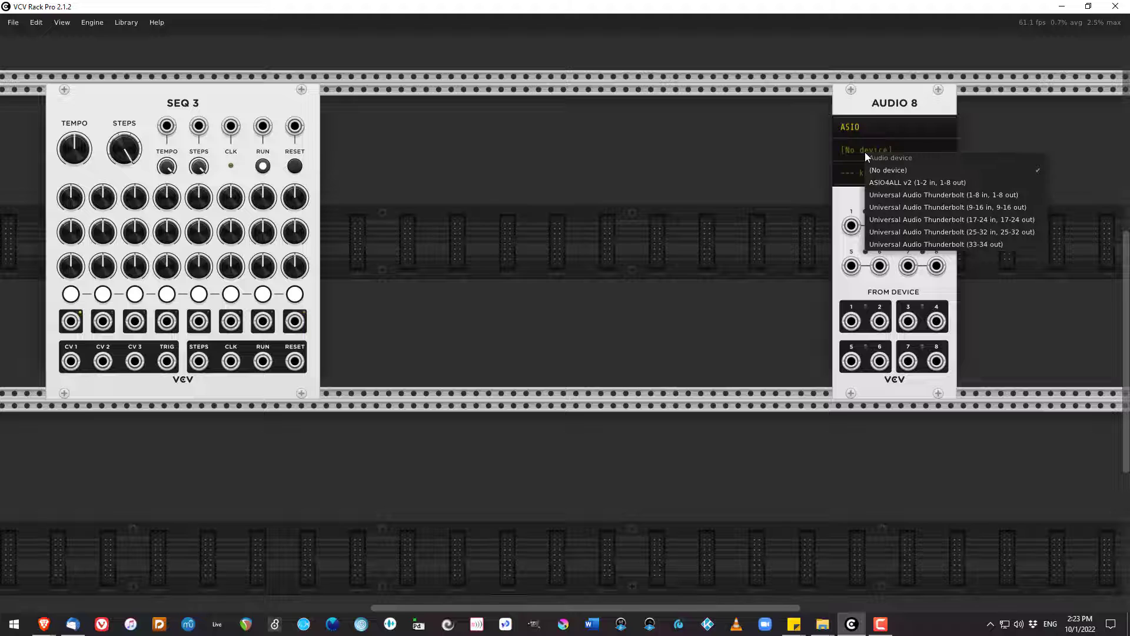
pyautogui.click(920, 195)
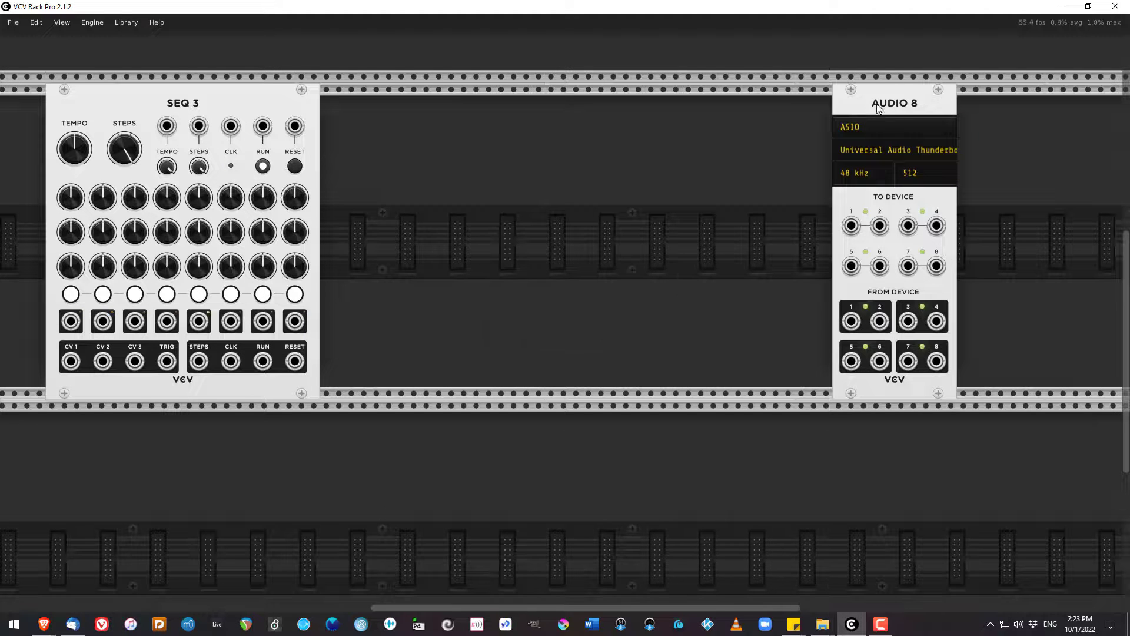
pyautogui.moveTo(885, 104); pyautogui.dragTo(922, 105)
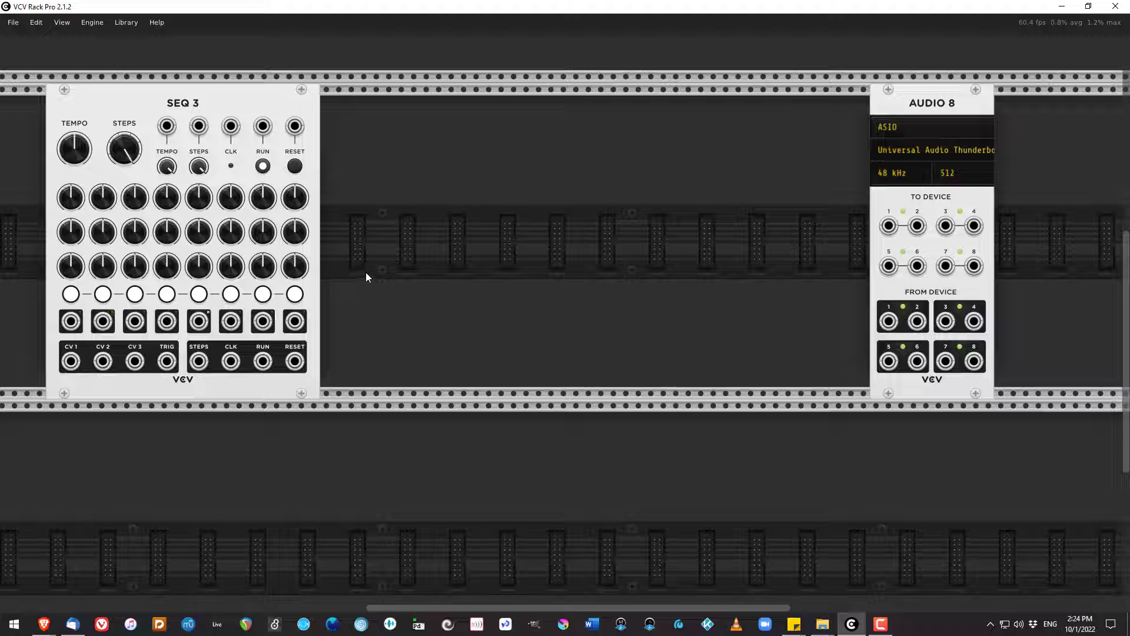
# - Add a VCO next to SEQ 3 and cable SEQ 3's CV 1 into its V/OCT input
pyautogui.rightClick(374, 121)
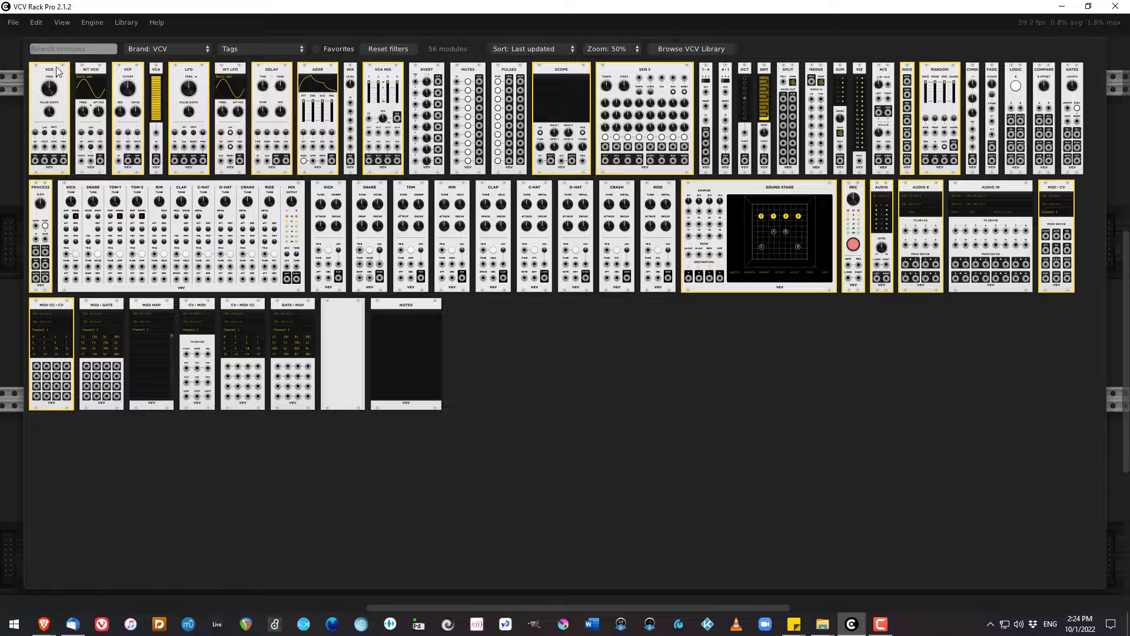
pyautogui.click(55, 72)
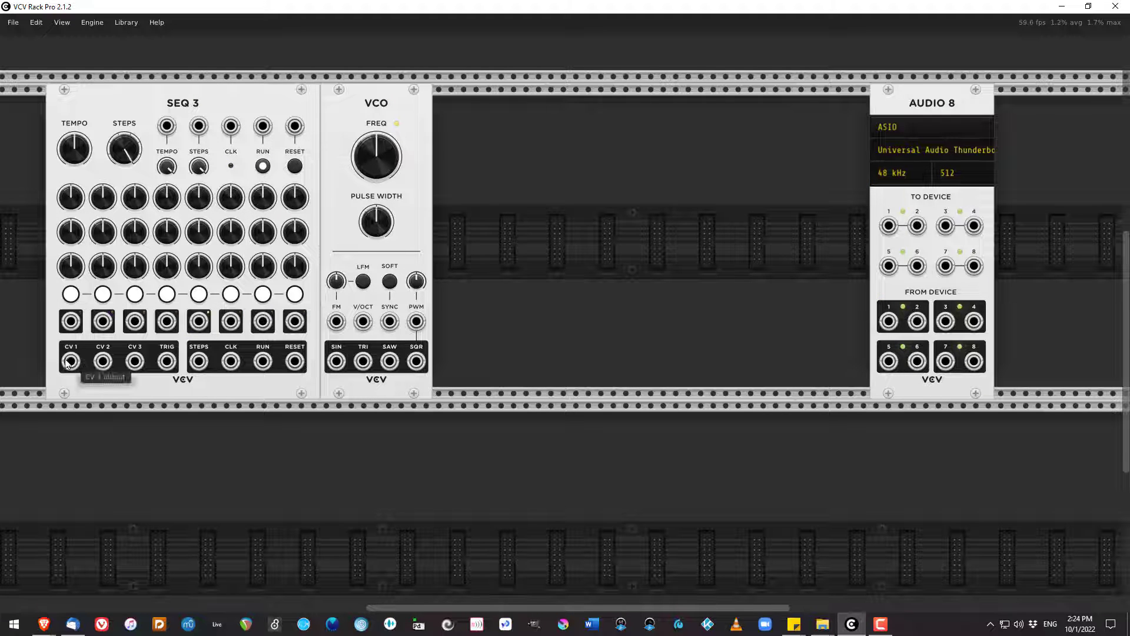
pyautogui.moveTo(71, 361); pyautogui.dragTo(372, 331)
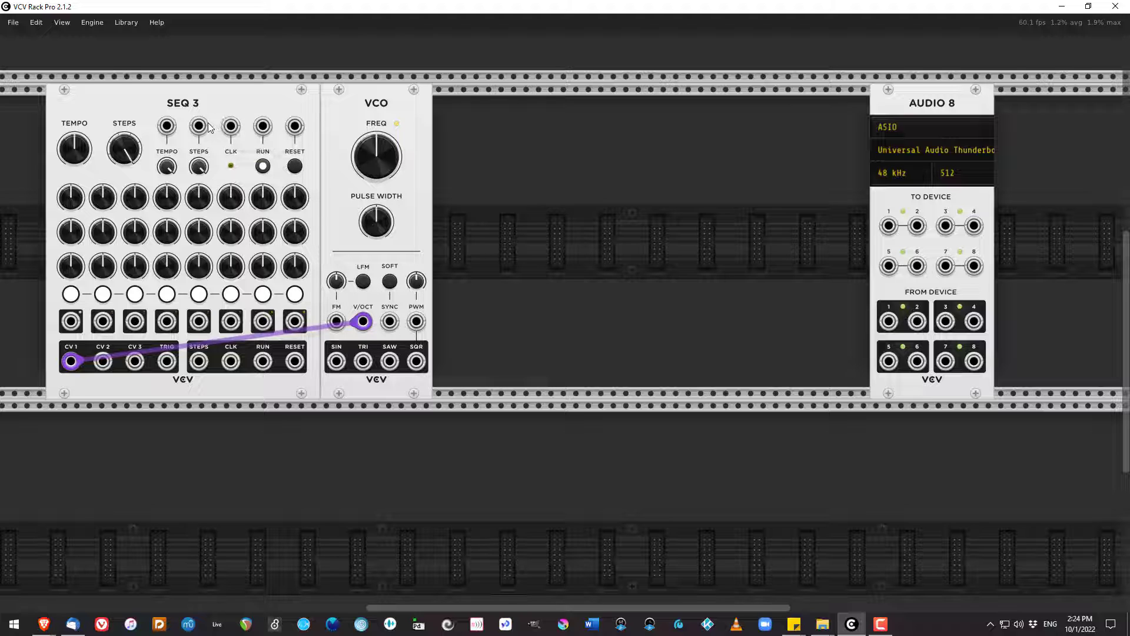
# - Add a VCF beside the VCO and patch the VCO's SAW output into the VCF IN
pyautogui.rightClick(481, 127)
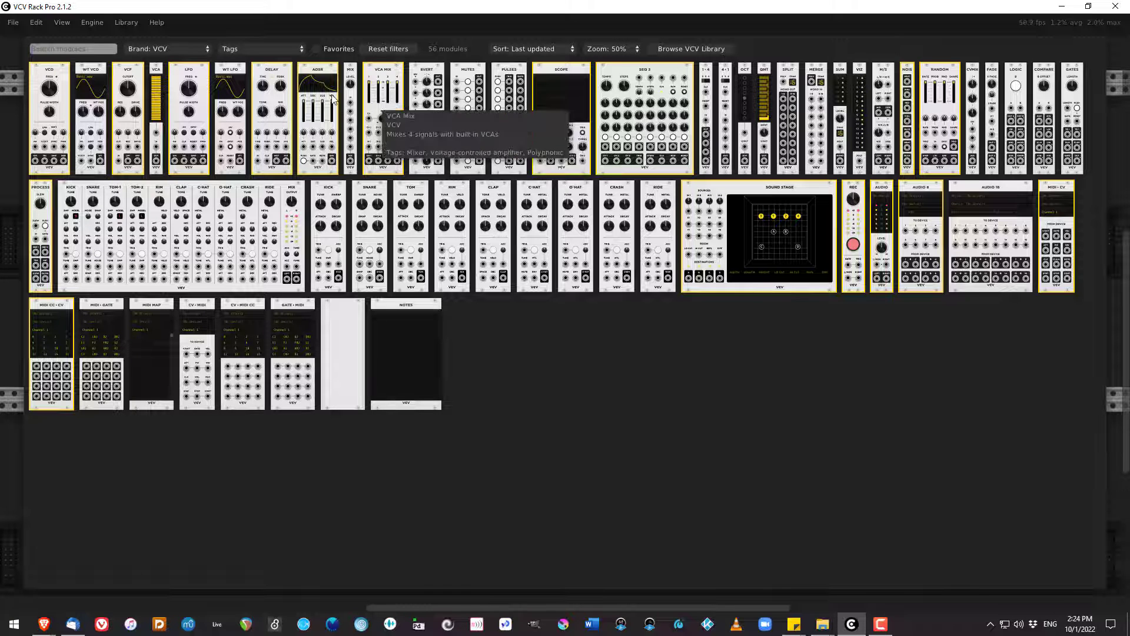
pyautogui.click(133, 100)
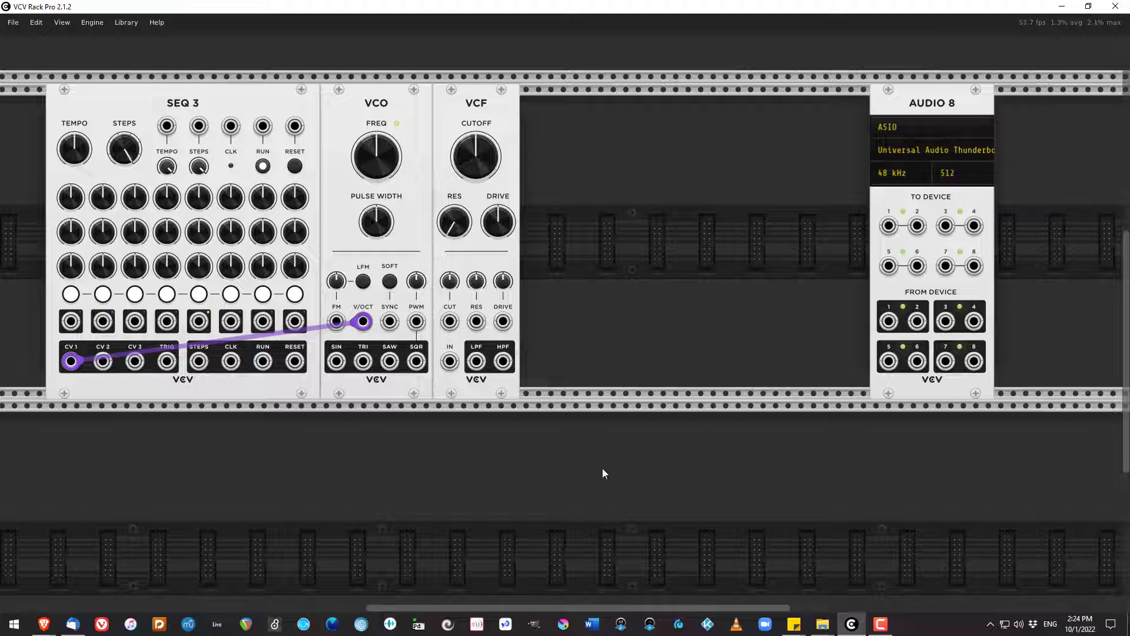
pyautogui.moveTo(389, 362); pyautogui.dragTo(456, 370)
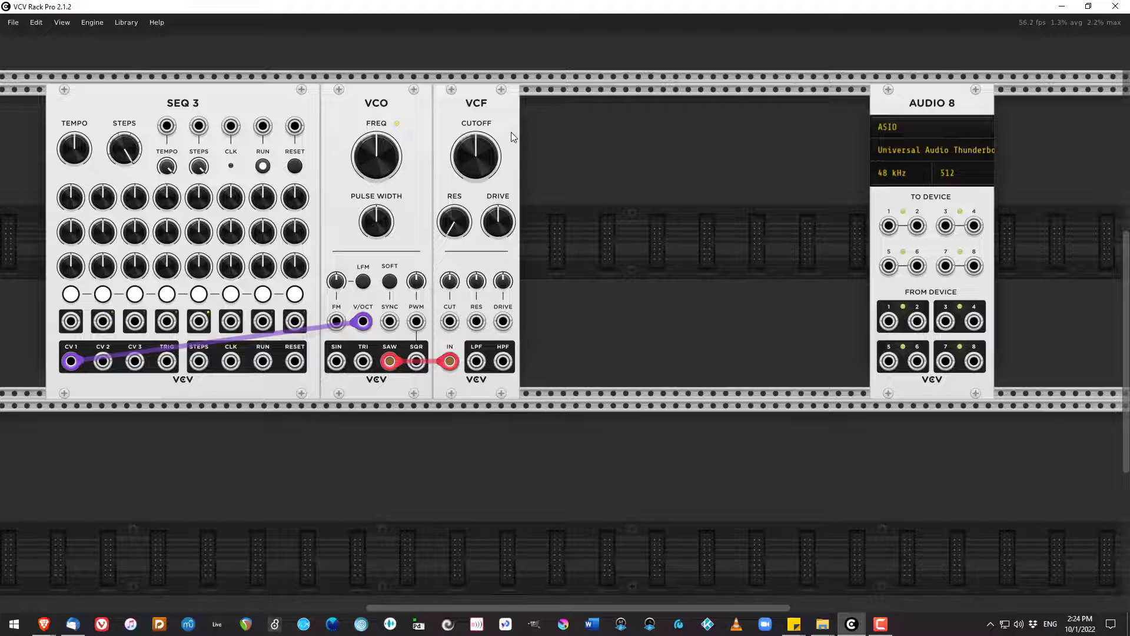
# - Add an ADSR envelope module to the right of the VCF
pyautogui.rightClick(568, 128)
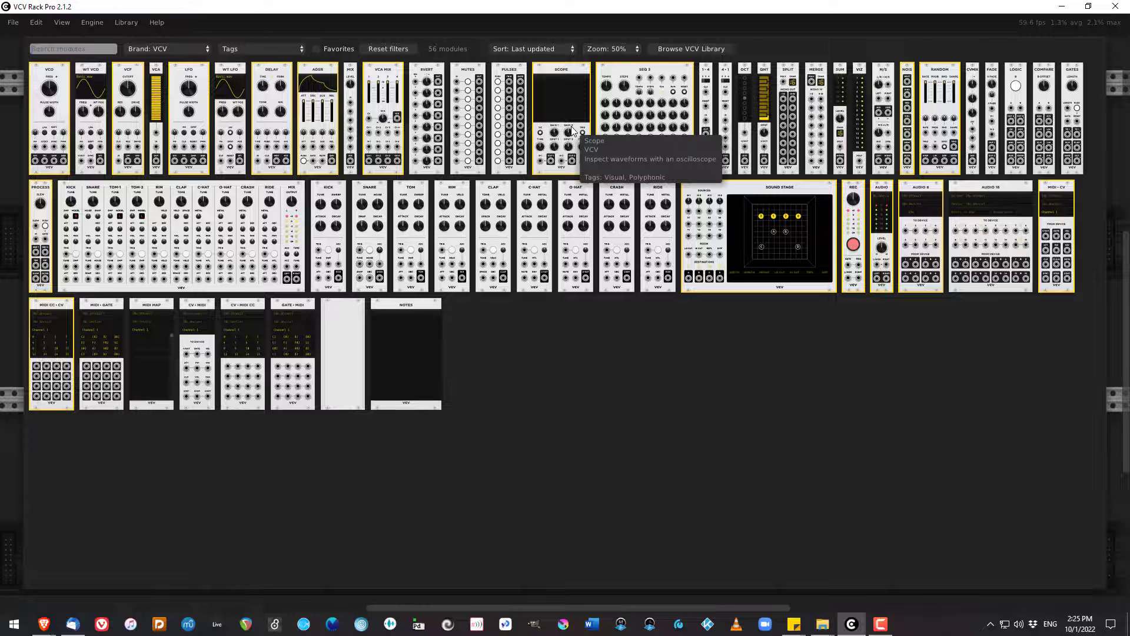
pyautogui.click(321, 98)
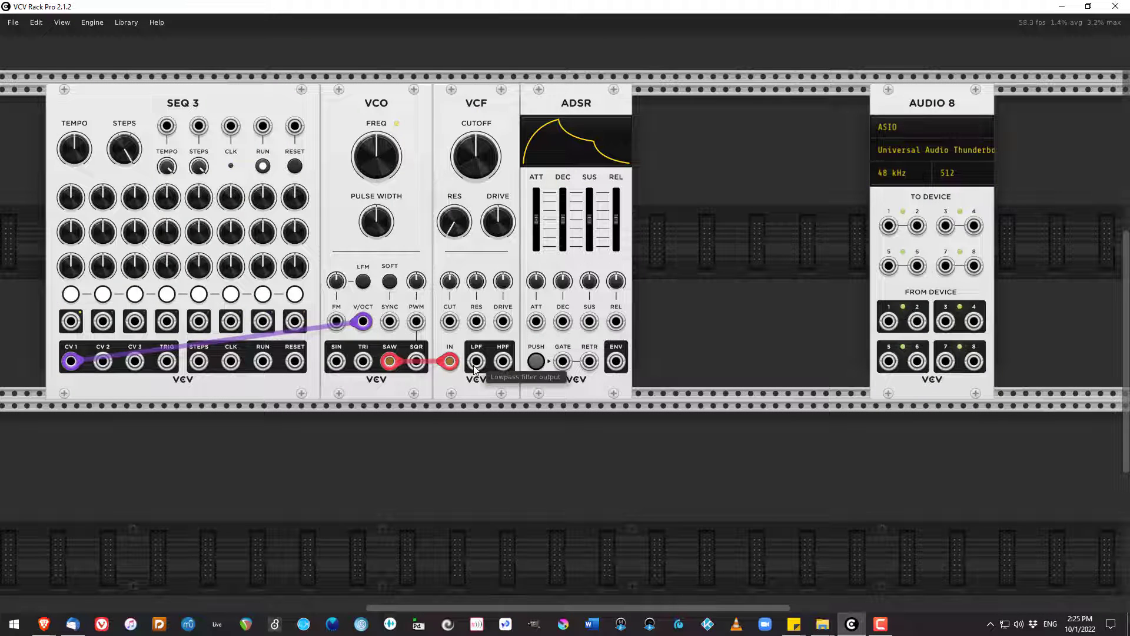
pyautogui.moveTo(474, 369); pyautogui.dragTo(475, 368)
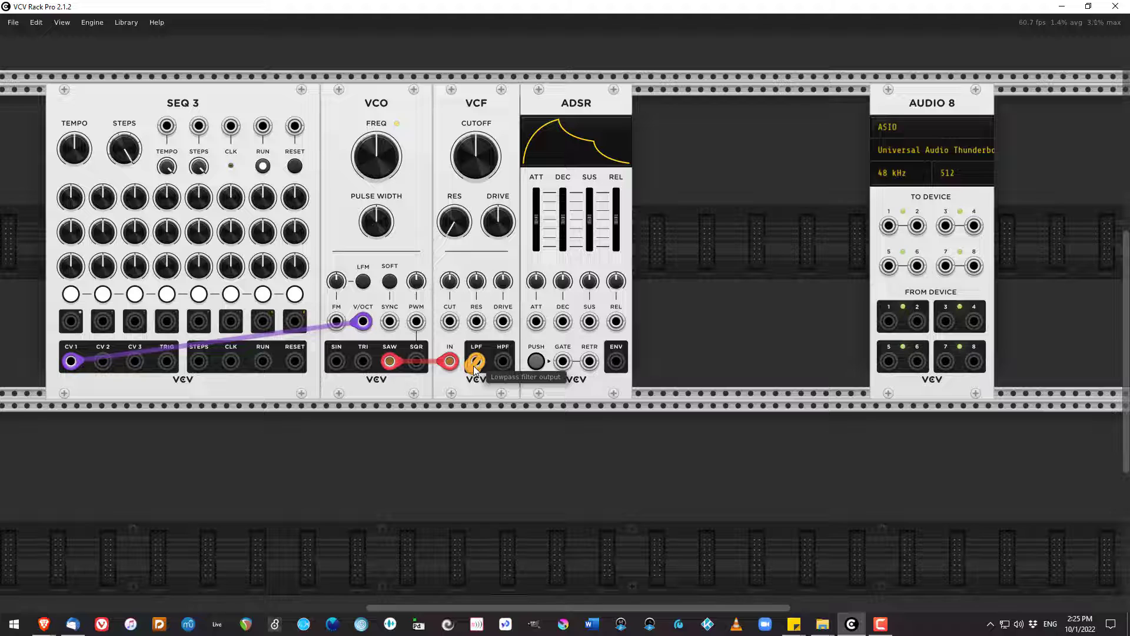
pyautogui.moveTo(474, 368)
pyautogui.mouseDown()
pyautogui.moveTo(687, 348)
pyautogui.moveTo(475, 392)
pyautogui.moveTo(474, 365)
pyautogui.mouseUp()
# - Add a VCA beside the ADSR, patching VCF LPF into its IN and ADSR ENV into its CV
pyautogui.rightClick(694, 242)
pyautogui.click(155, 95)
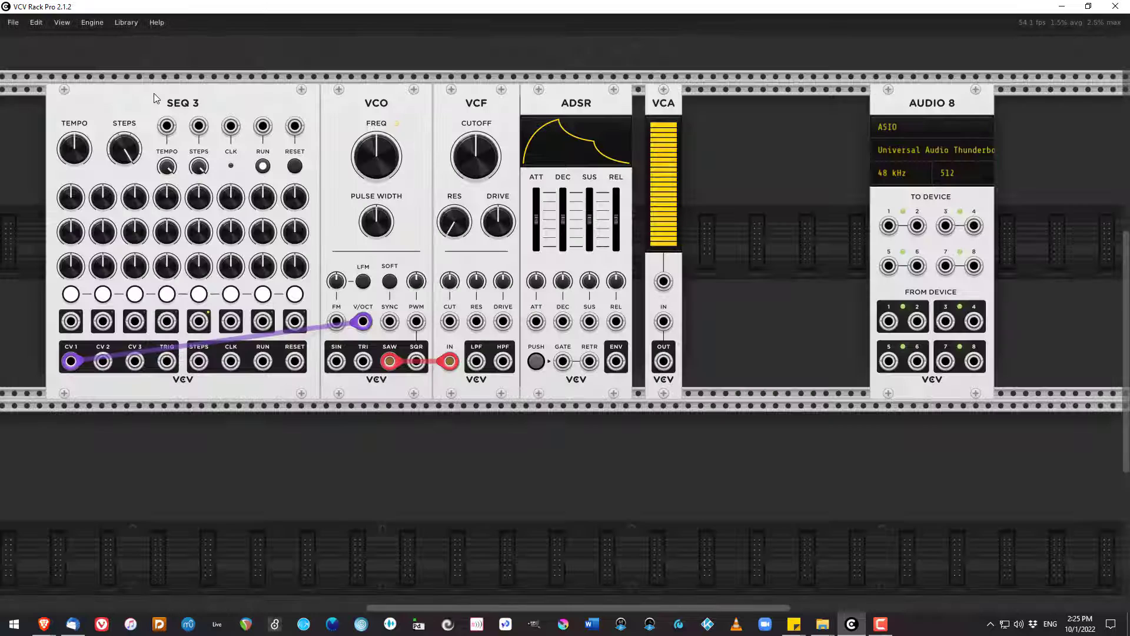
pyautogui.moveTo(476, 361); pyautogui.dragTo(663, 323)
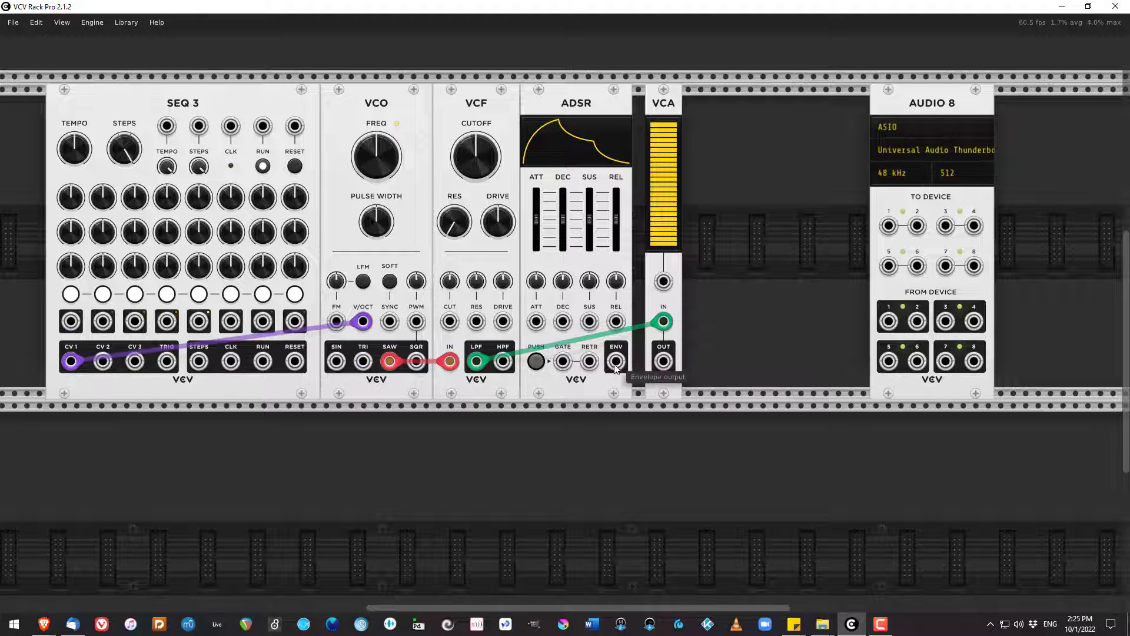
pyautogui.moveTo(616, 362); pyautogui.dragTo(664, 282)
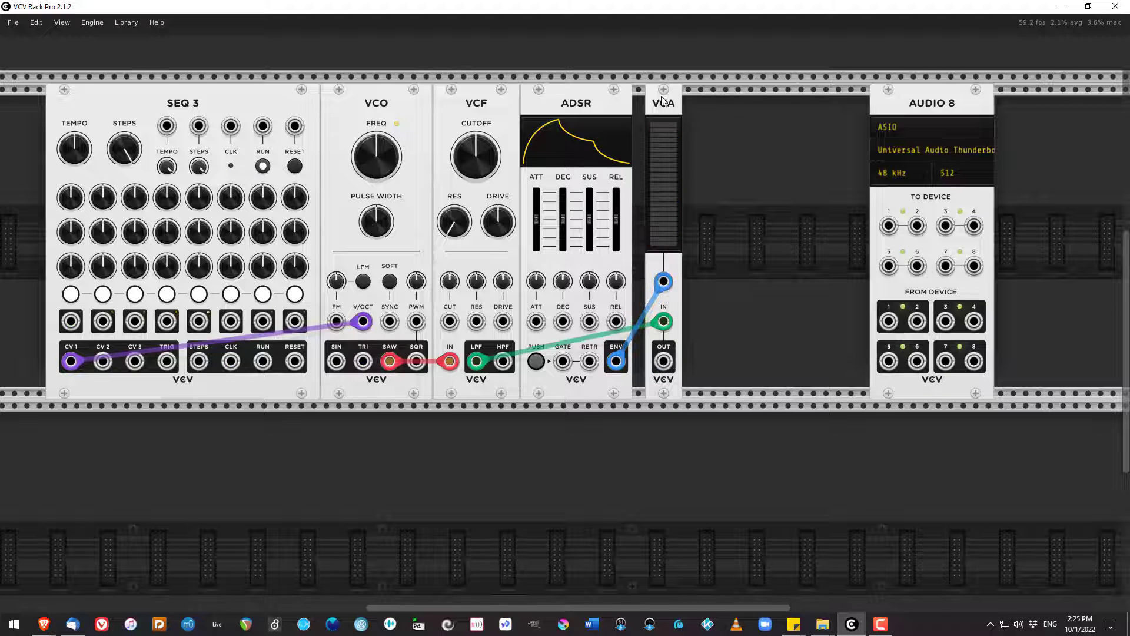
pyautogui.moveTo(667, 104); pyautogui.dragTo(655, 103)
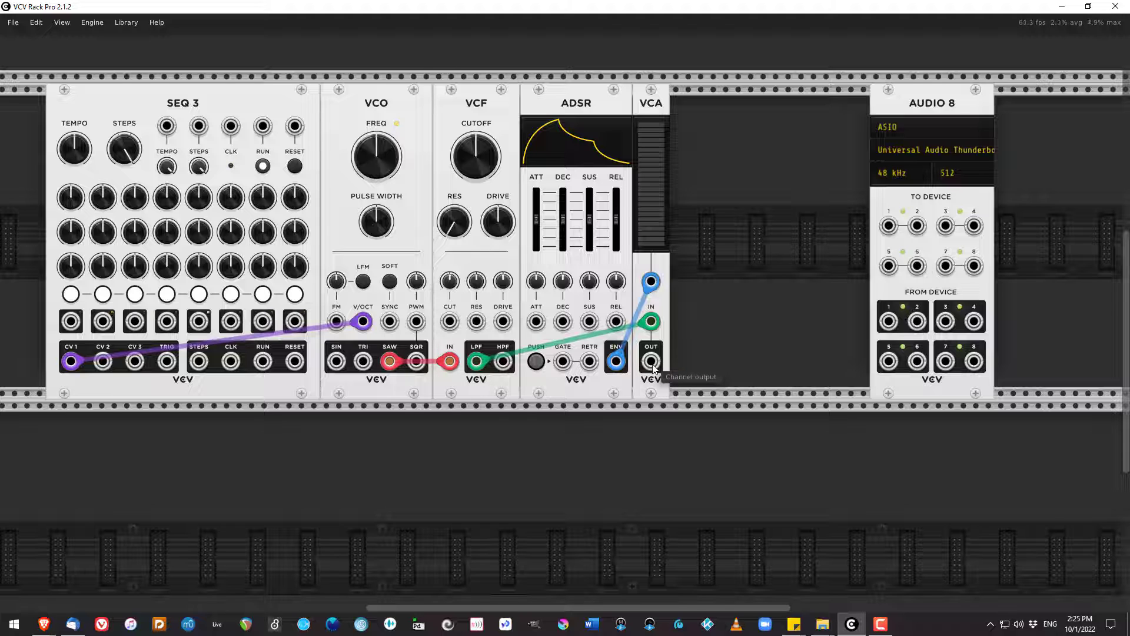
# - Send the VCA OUT to AUDIO 8 channels 1 and 2
pyautogui.moveTo(653, 366); pyautogui.dragTo(888, 225)
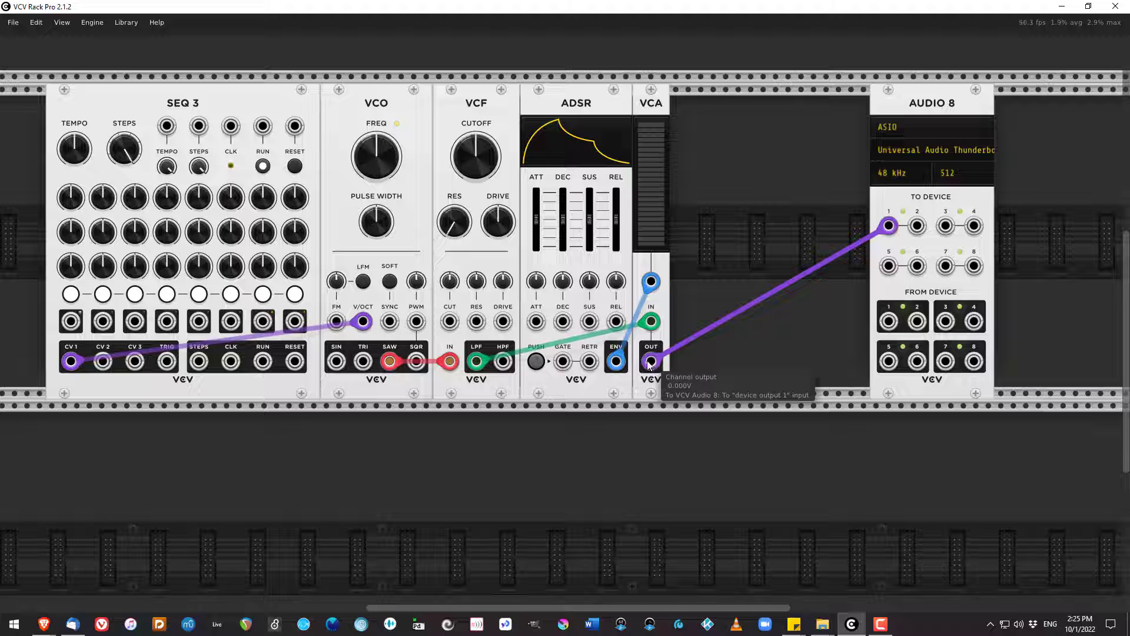
pyautogui.moveTo(652, 362); pyautogui.dragTo(946, 265)
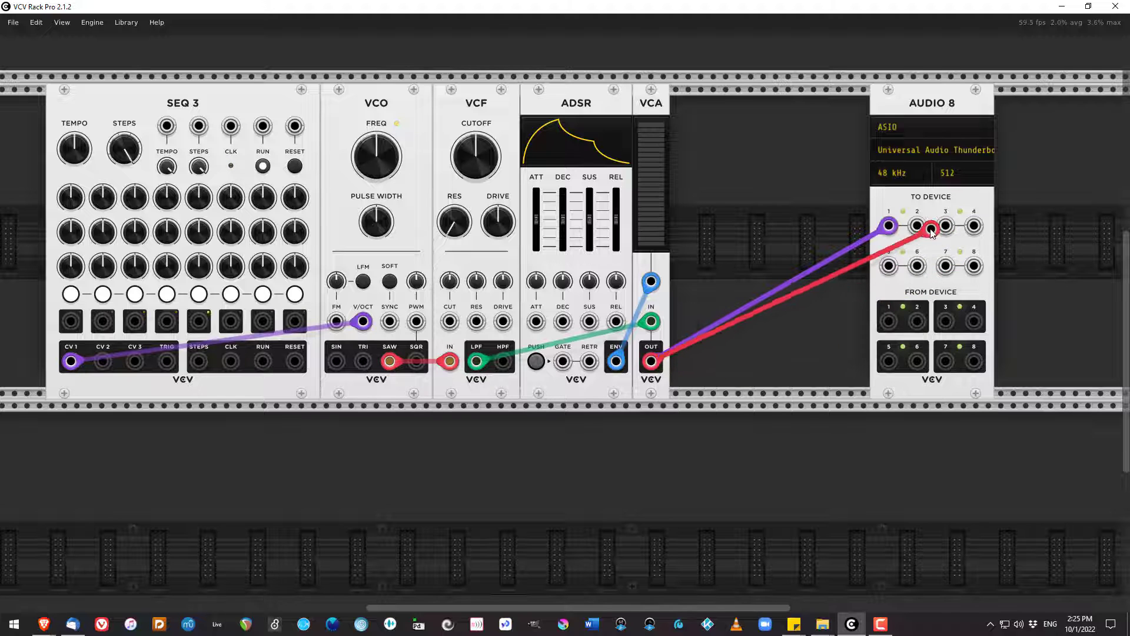
pyautogui.moveTo(931, 231); pyautogui.dragTo(923, 230)
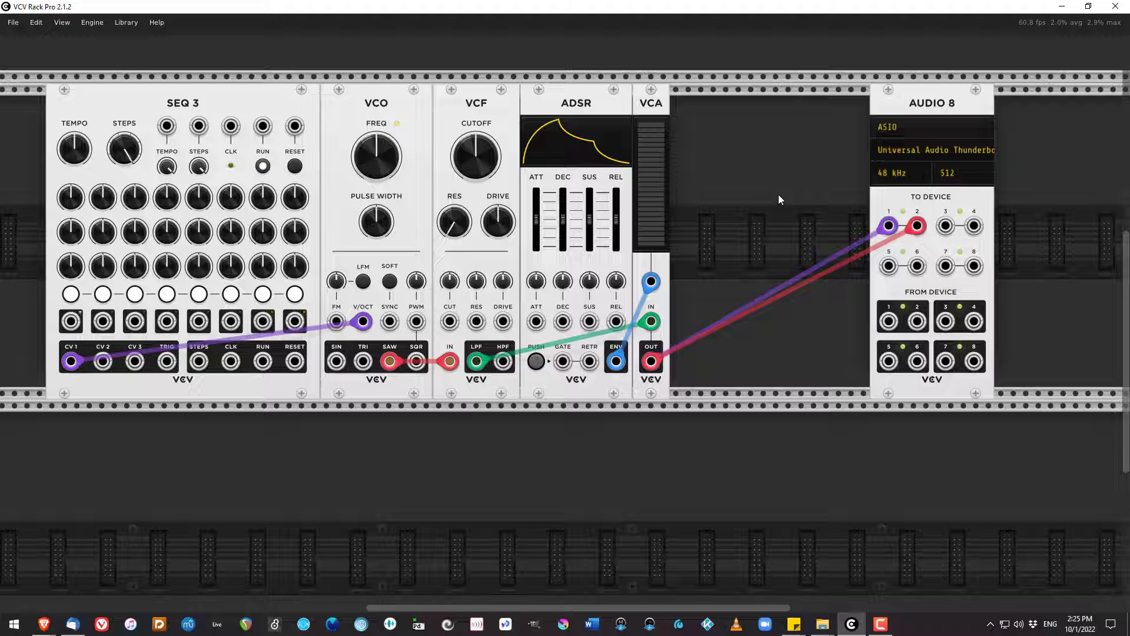
# - Cable SEQ 3's TRIG output jack into the ADSR's GATE input jack
pyautogui.moveTo(460, 155)
pyautogui.moveTo(377, 154)
pyautogui.moveTo(166, 361); pyautogui.dragTo(567, 377)
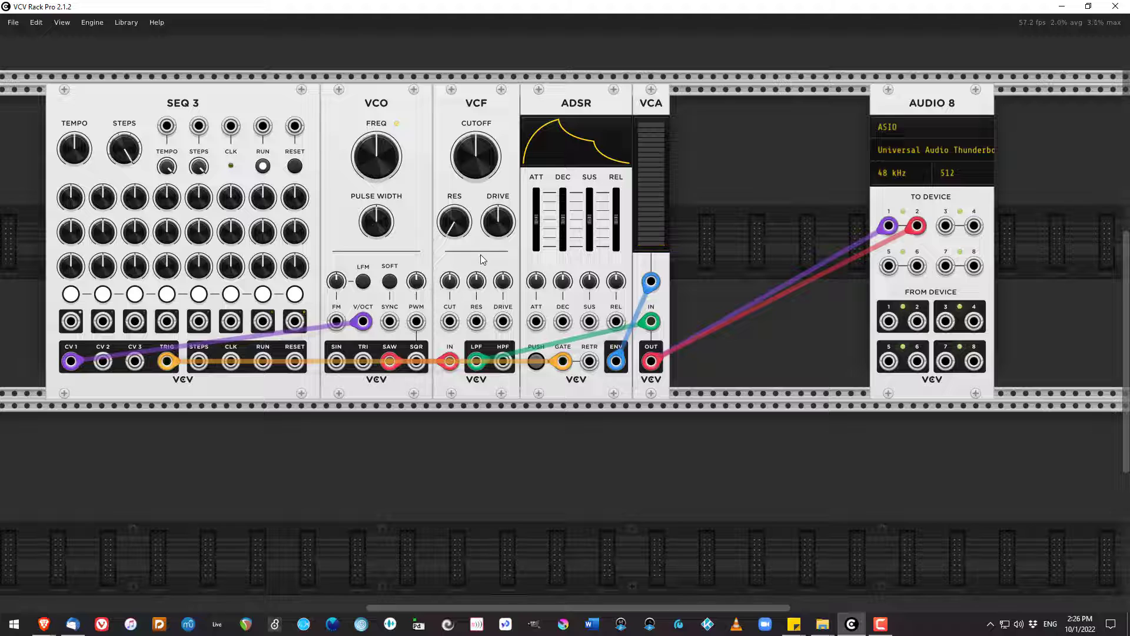
# - Shorten the ADSR attack to about 7 ms and lengthen its release
pyautogui.moveTo(537, 219); pyautogui.dragTo(590, 203)
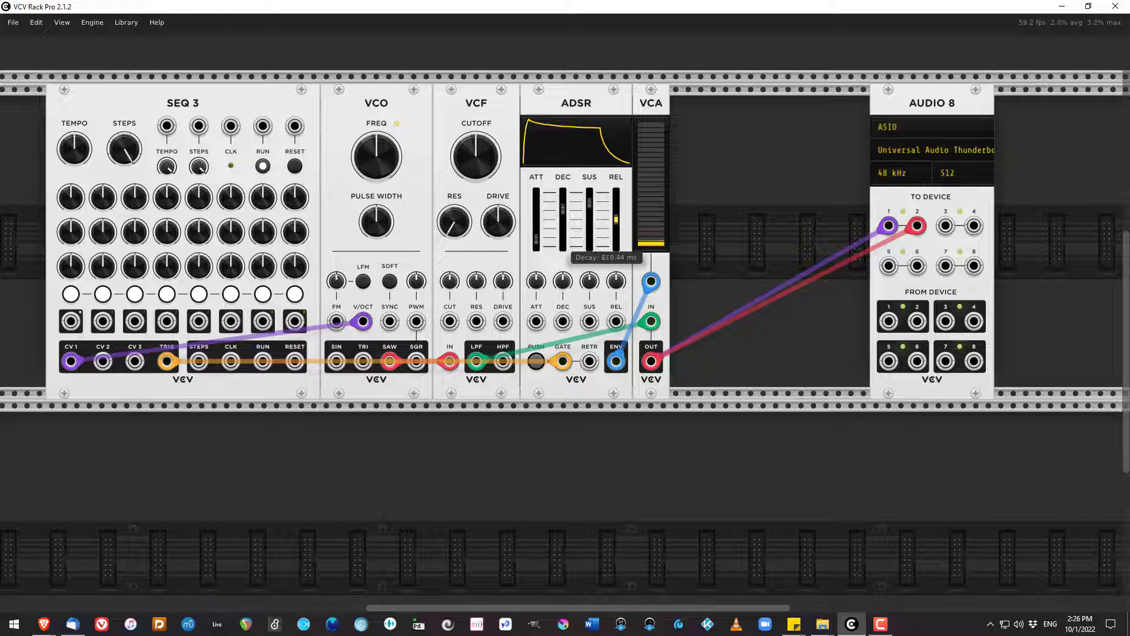
pyautogui.moveTo(616, 220); pyautogui.dragTo(616, 215)
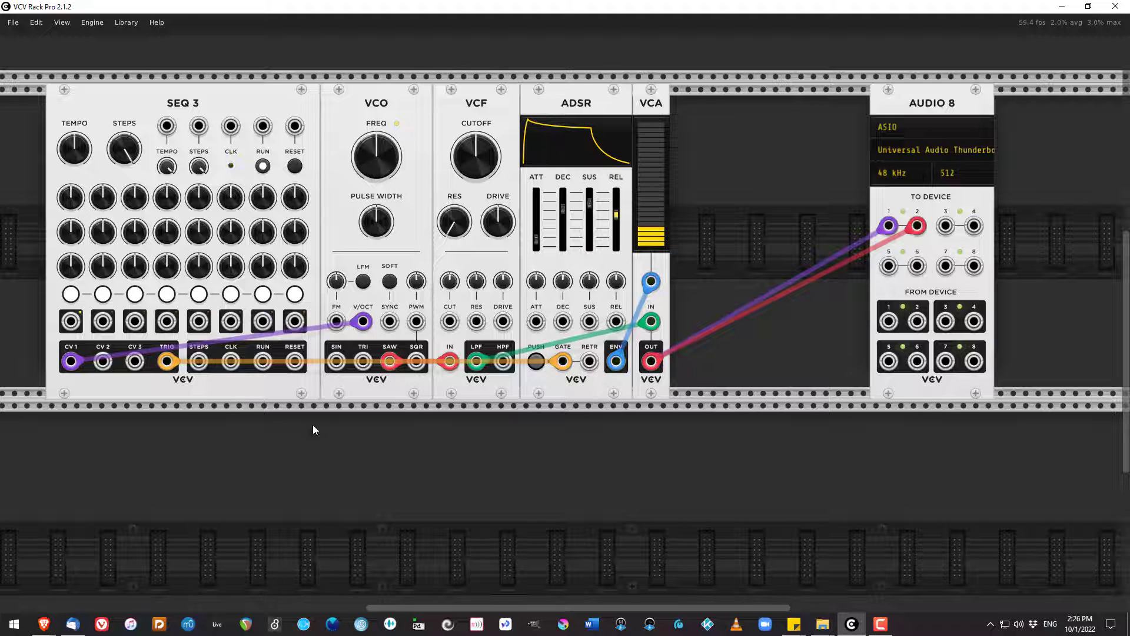
# - Re-patch the ADSR envelope into the VCA's CV input
pyautogui.moveTo(645, 245)
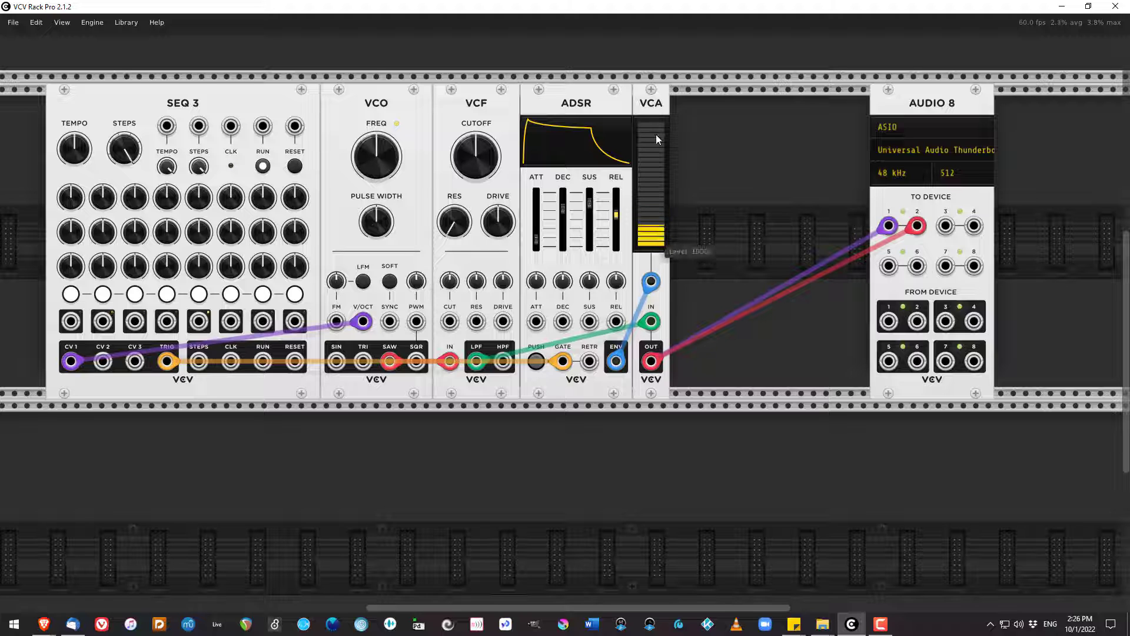
pyautogui.moveTo(651, 290)
pyautogui.moveTo(652, 281); pyautogui.dragTo(617, 362)
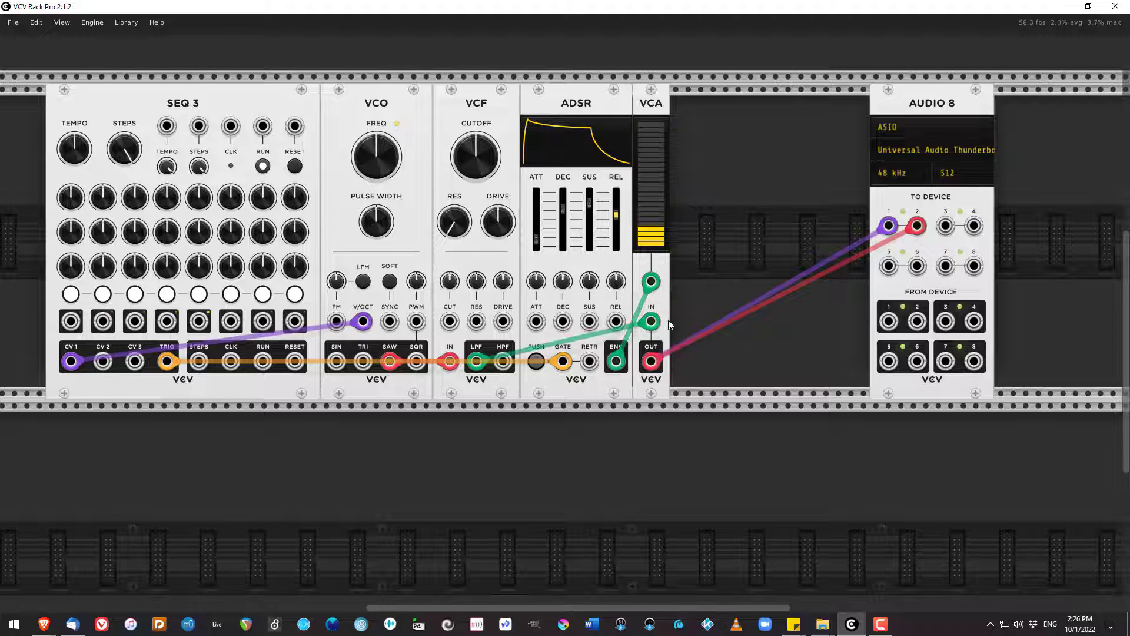
# - Unplug the filter's lowpass cable from the VCA input
pyautogui.moveTo(653, 323); pyautogui.dragTo(683, 255)
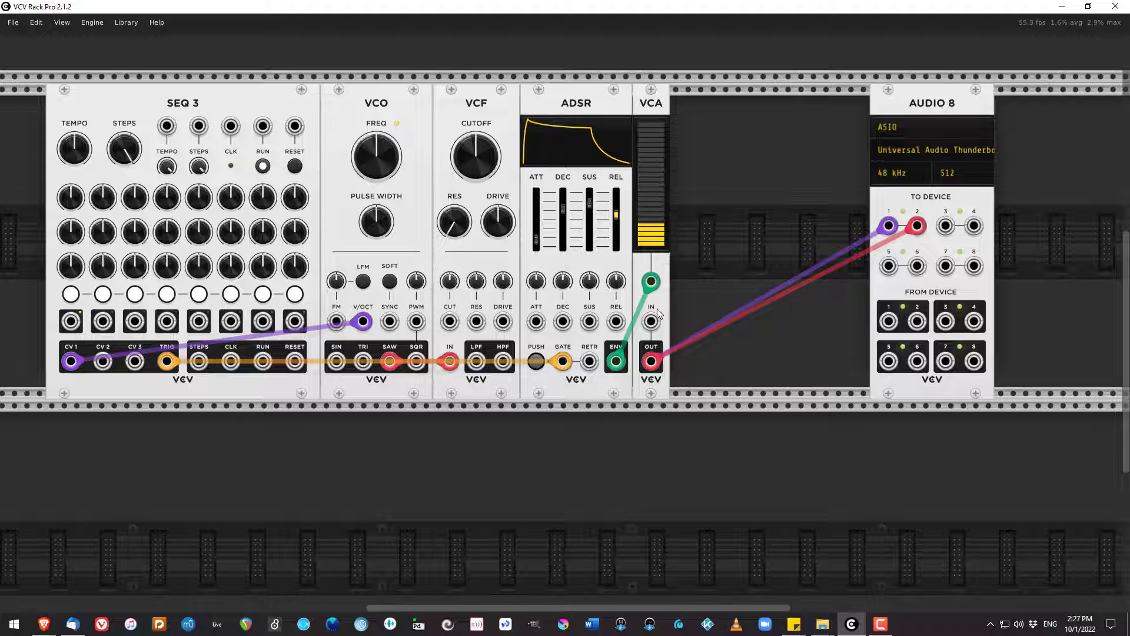
pyautogui.moveTo(643, 198)
# - Randomize all SEQ 3 step values and triggers from its context menu
pyautogui.rightClick(125, 104)
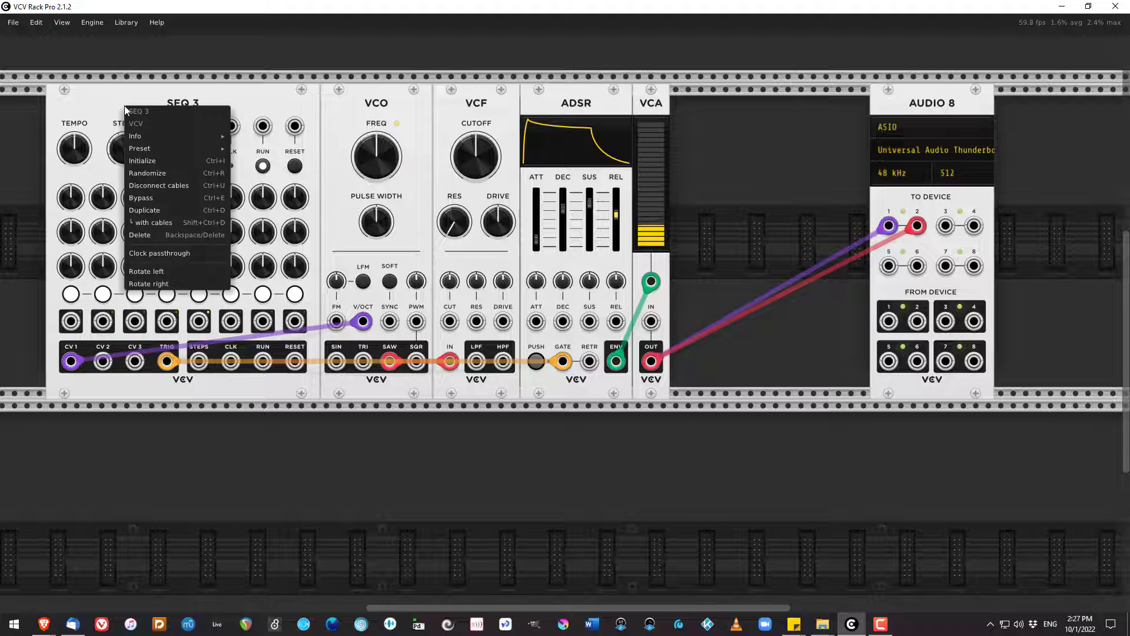
pyautogui.click(193, 175)
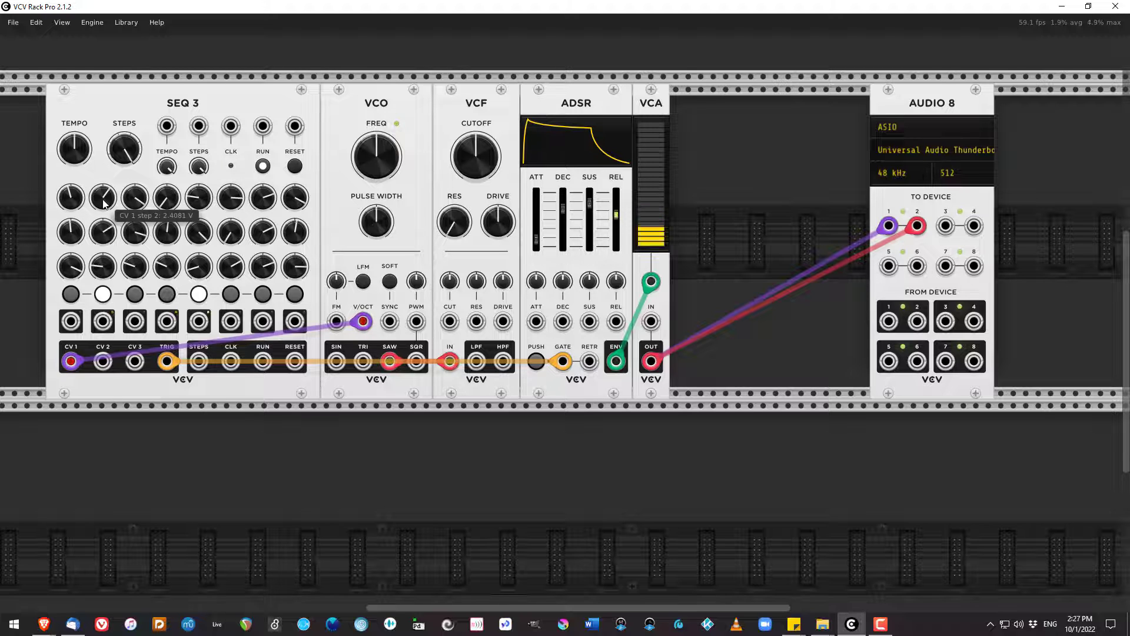
# - Enable SEQ 3 step triggers 1, 3 and 7, then patch and remove a lowpass-to-VCA cable
pyautogui.click(71, 295)
pyautogui.click(135, 294)
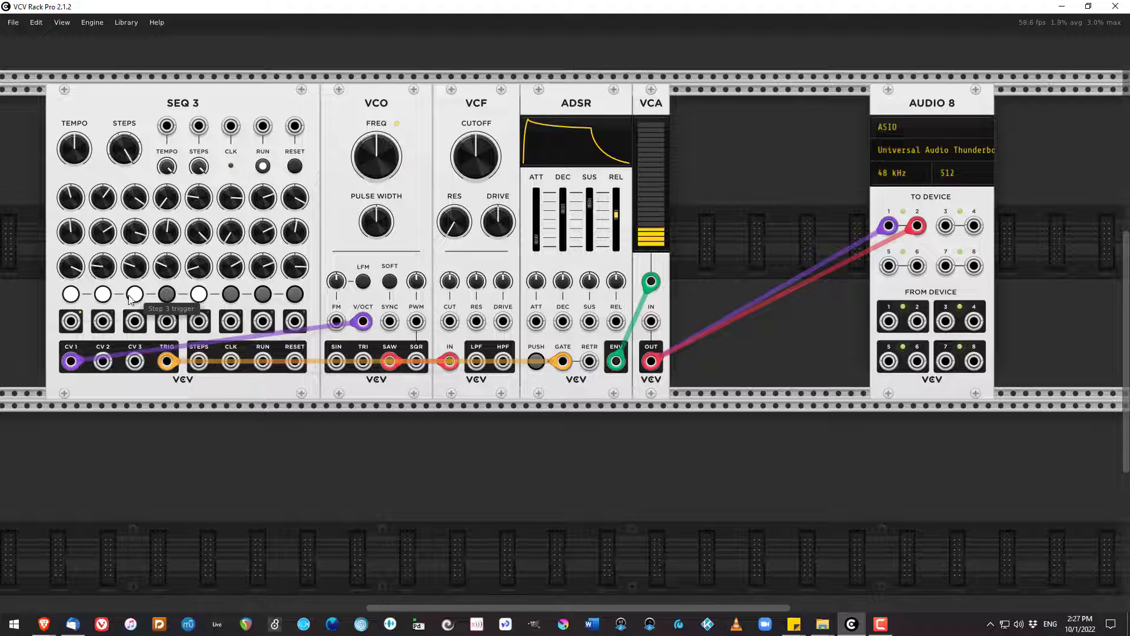
pyautogui.click(263, 295)
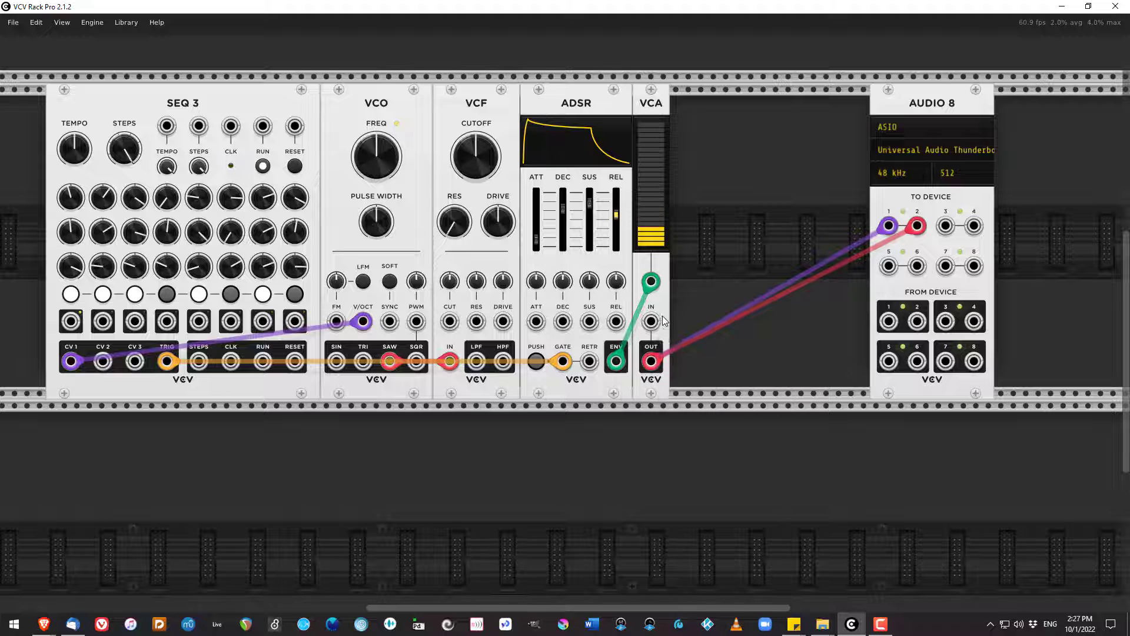
pyautogui.moveTo(651, 321); pyautogui.dragTo(479, 363)
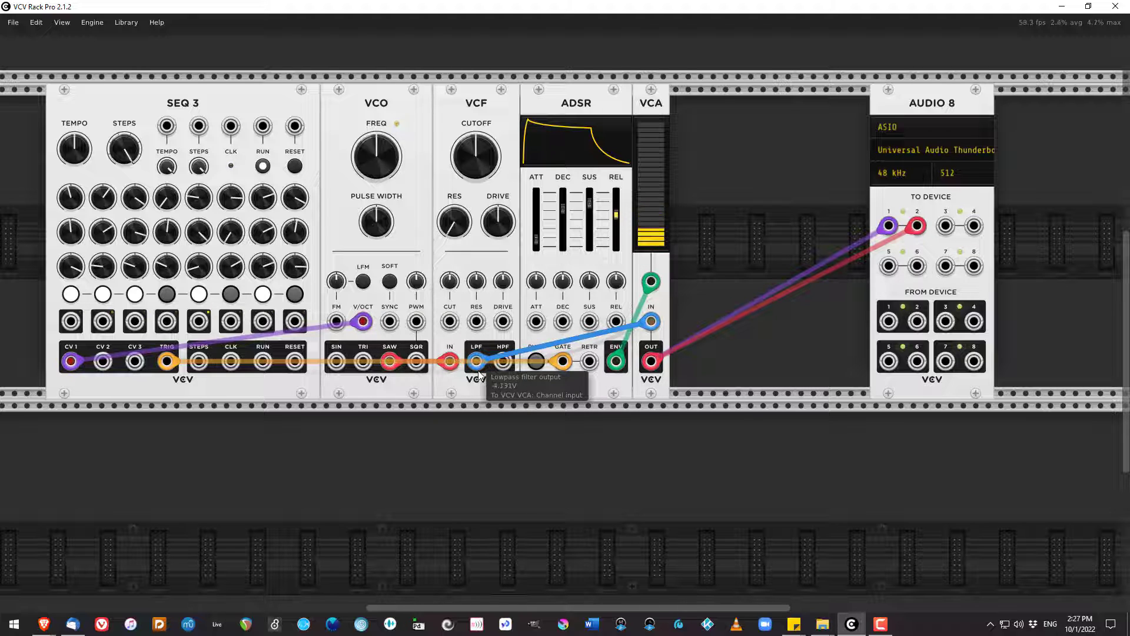
pyautogui.moveTo(651, 321); pyautogui.dragTo(739, 447)
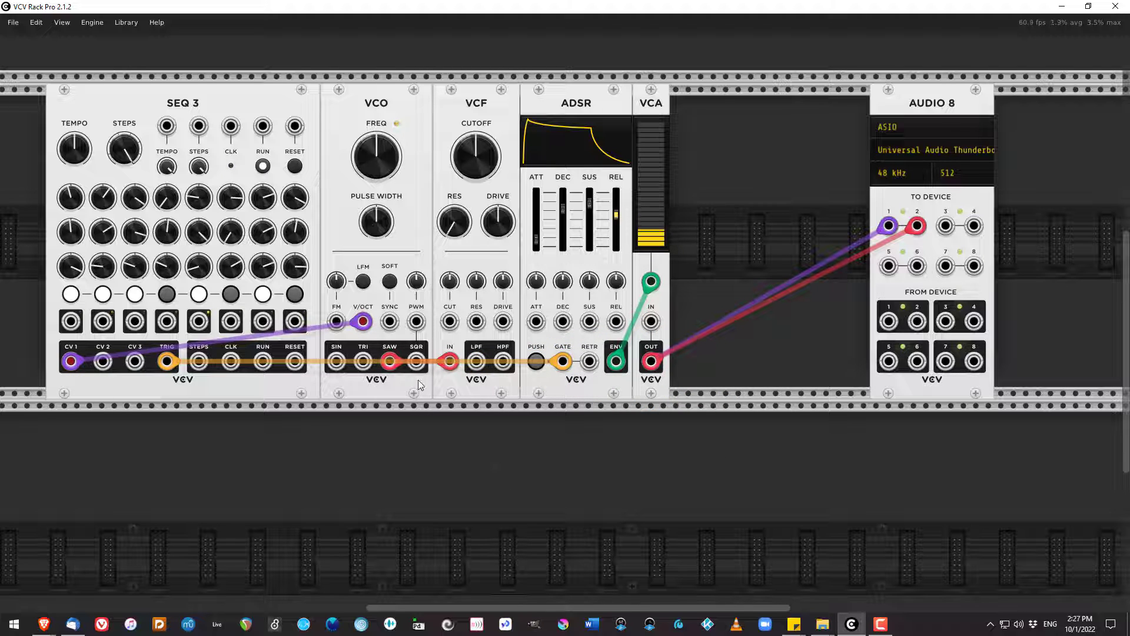
# - Lower the VCO frequency to about 11.363 Hz and patch the lowpass output into the VCA input
pyautogui.moveTo(376, 174)
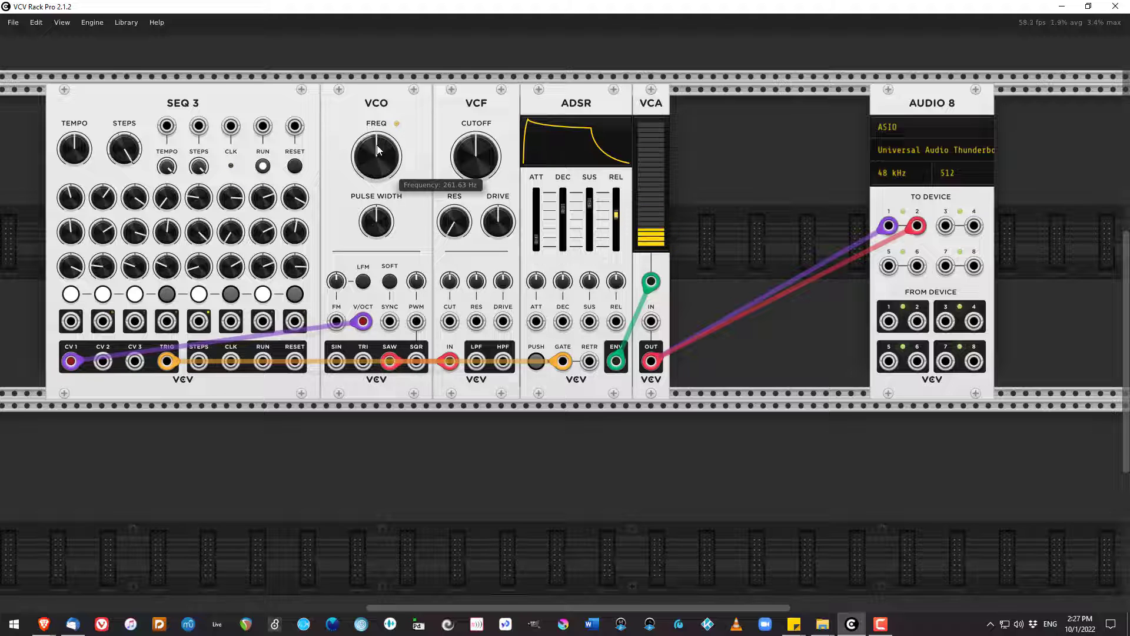
pyautogui.moveTo(378, 151); pyautogui.dragTo(378, 223)
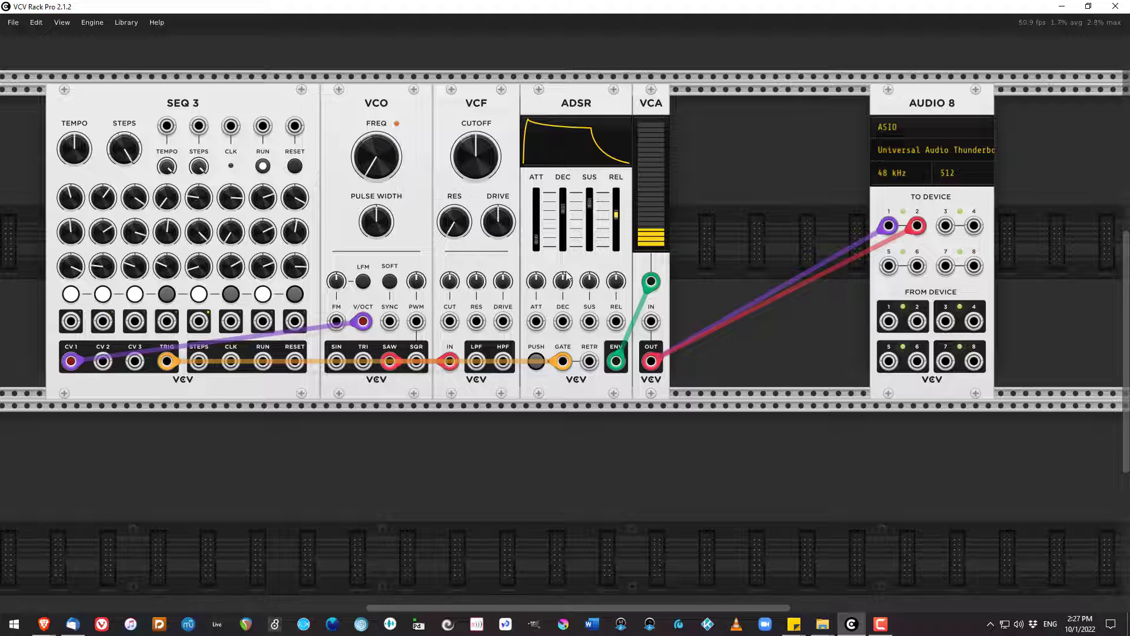
pyautogui.moveTo(651, 321); pyautogui.dragTo(477, 361)
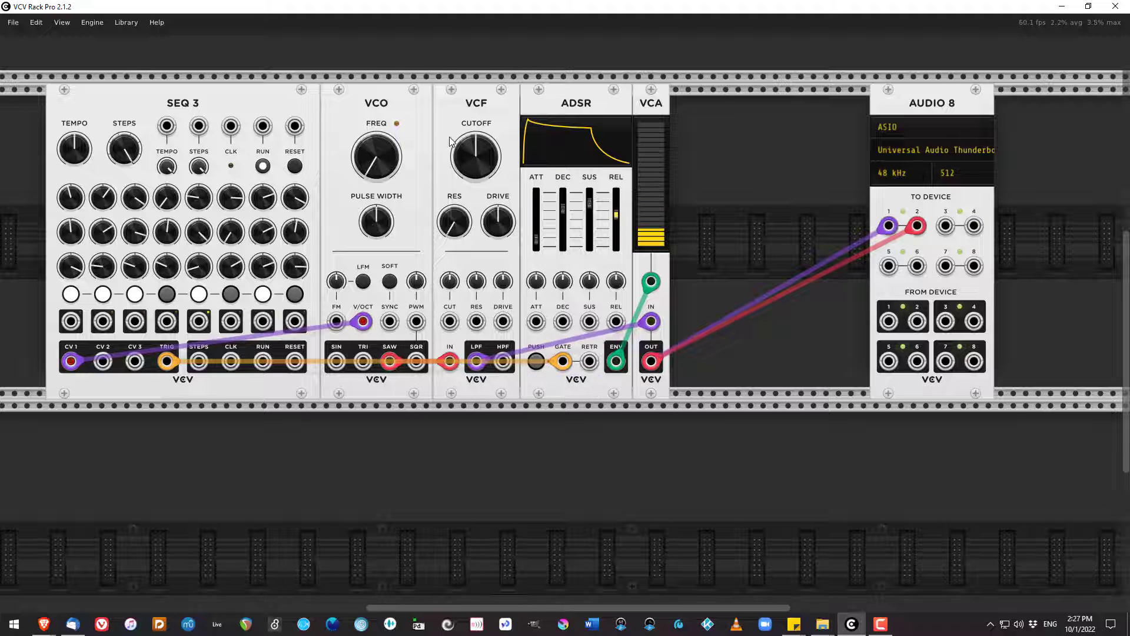
# - Pull the lowpass cable off the VCA input, leaving it unplugged
pyautogui.moveTo(286, 199)
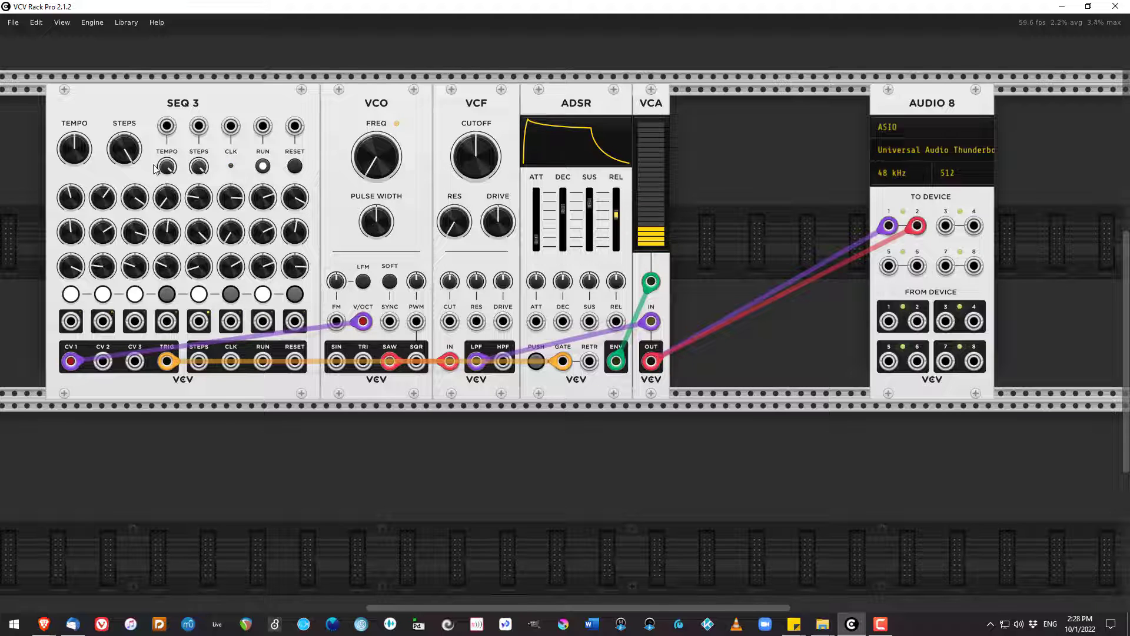
pyautogui.moveTo(136, 159)
pyautogui.moveTo(166, 209)
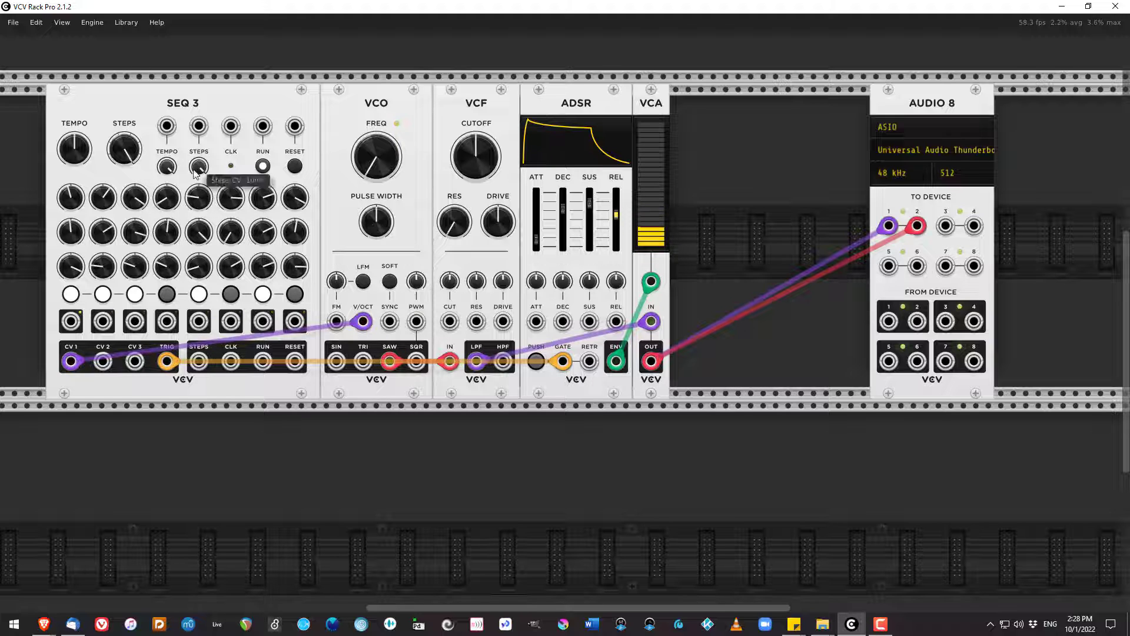
pyautogui.moveTo(650, 243)
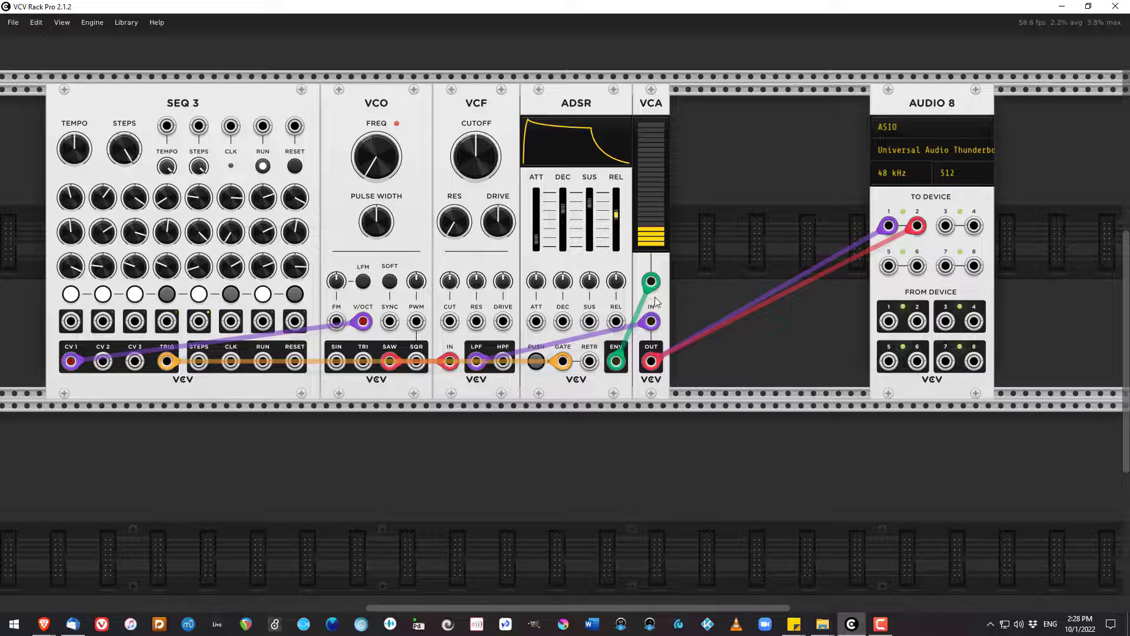
pyautogui.moveTo(657, 323)
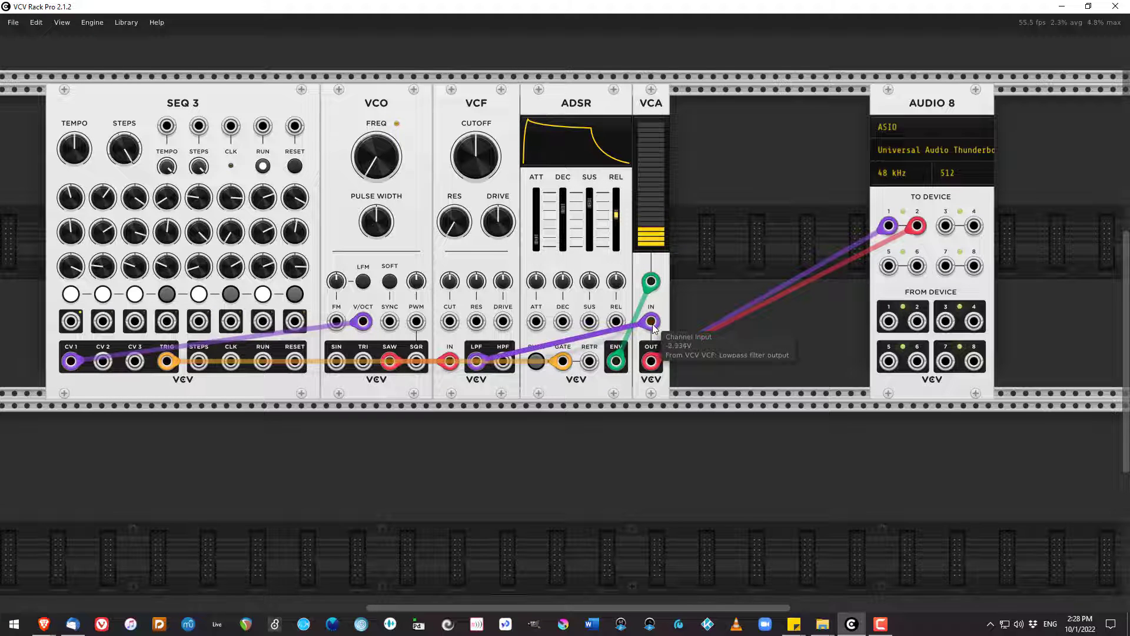
pyautogui.moveTo(652, 322); pyautogui.dragTo(715, 463)
pyautogui.moveTo(478, 137)
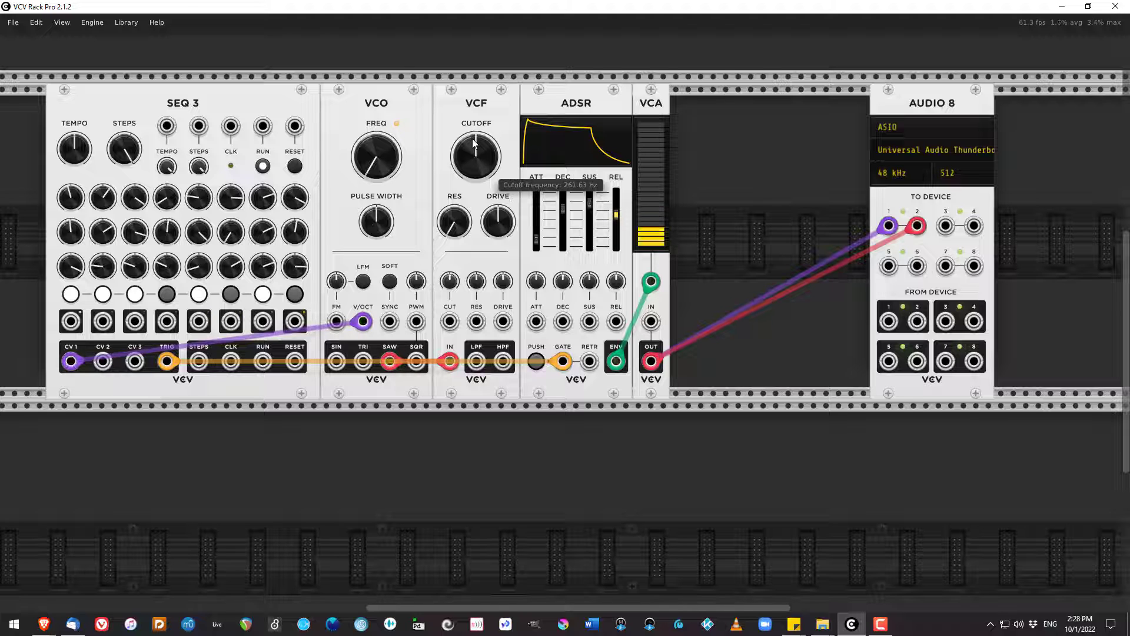
# - Turn the filter cutoff to minimum, patch the ADSR envelope into it, and set resonance near 27%
pyautogui.moveTo(474, 143); pyautogui.dragTo(474, 224)
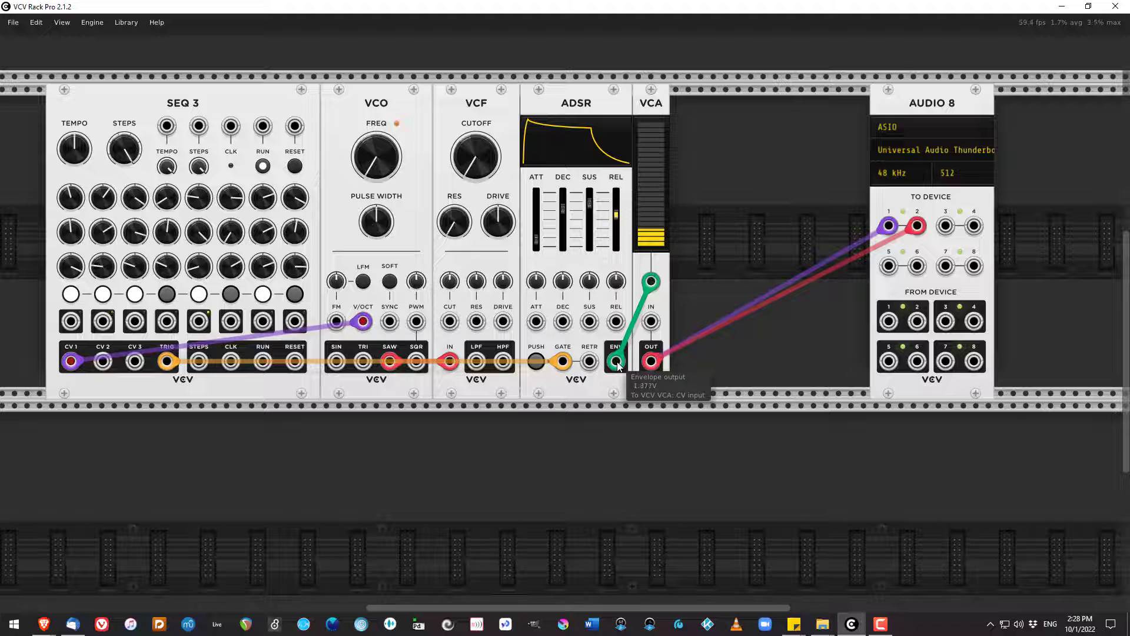
pyautogui.moveTo(617, 366); pyautogui.dragTo(455, 325)
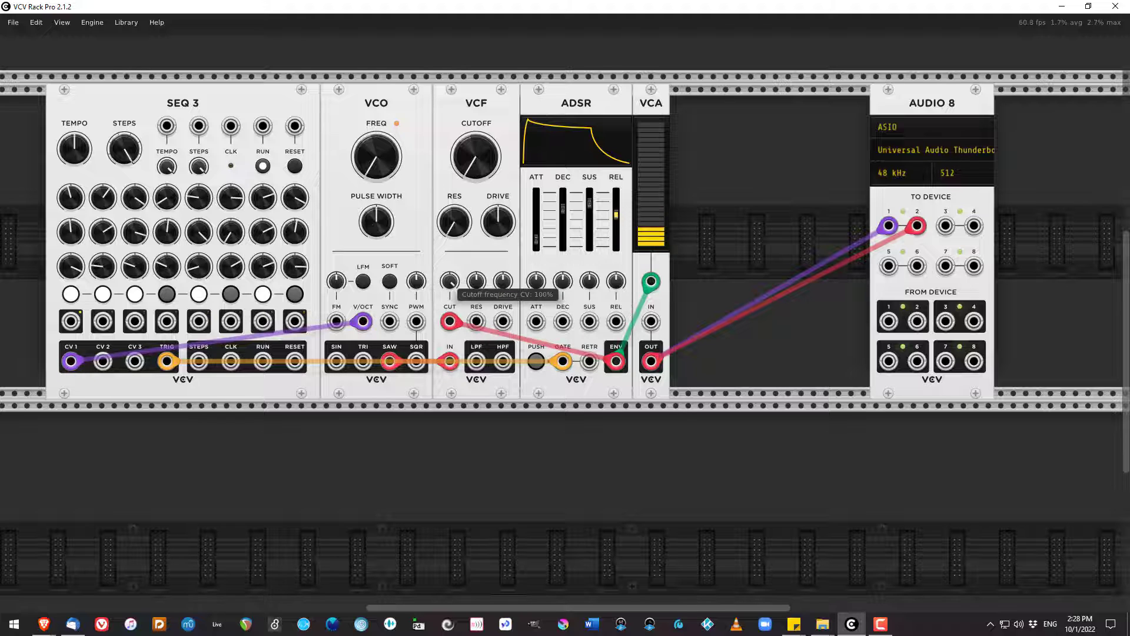
pyautogui.moveTo(449, 281); pyautogui.dragTo(449, 282)
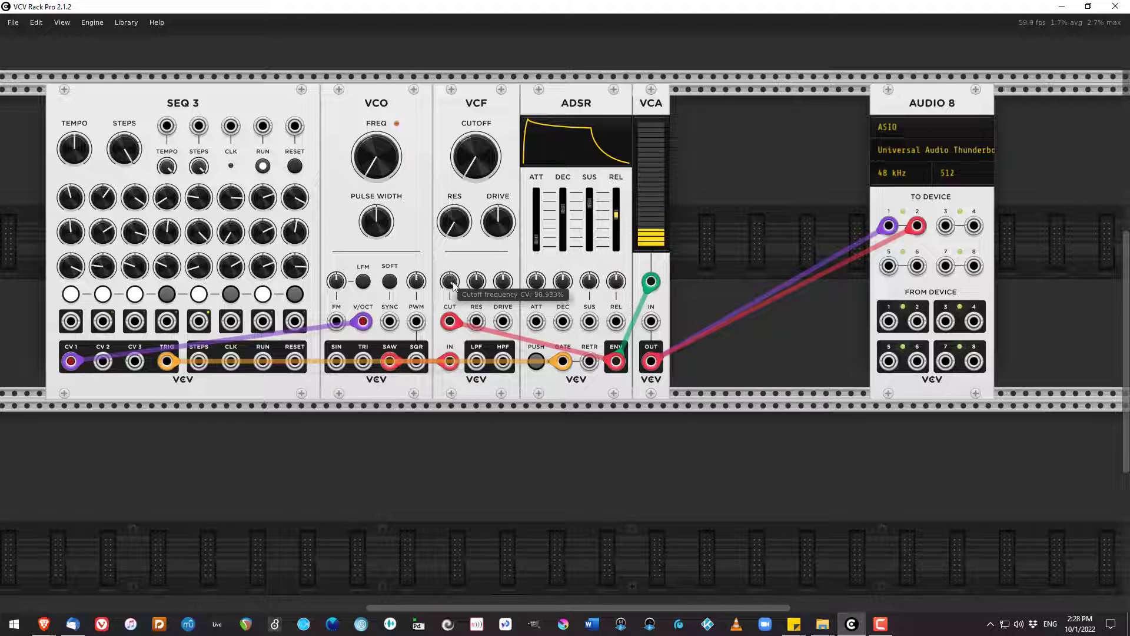
pyautogui.moveTo(462, 228); pyautogui.dragTo(461, 229)
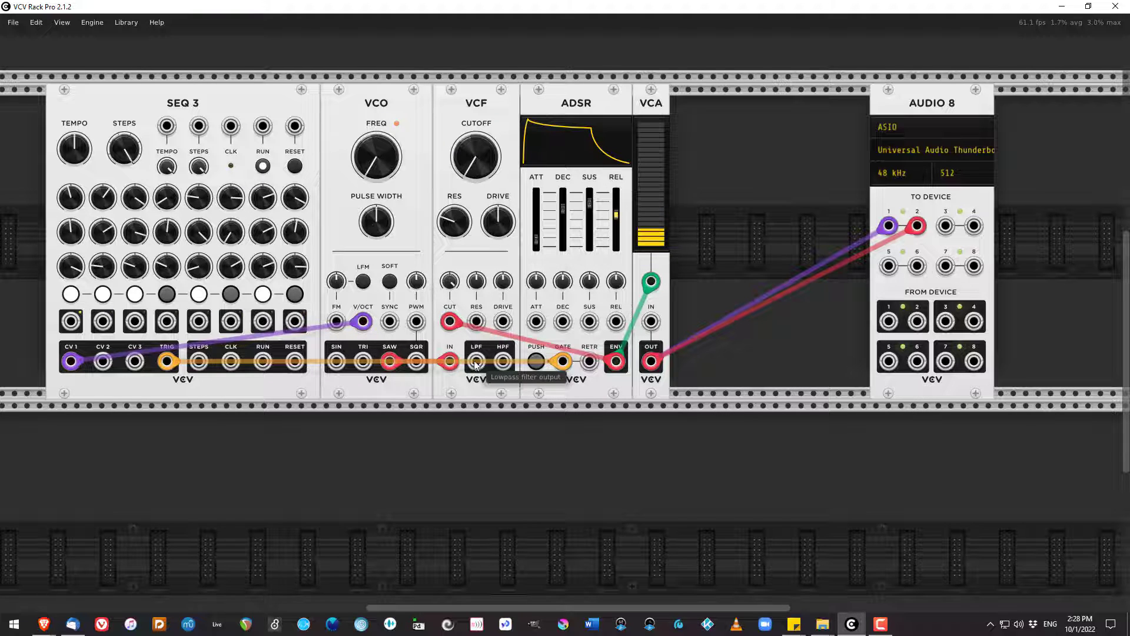
# - Reconnect the lowpass output to the VCA, shorten release to about 11 ms and attack, and slow the tempo
pyautogui.moveTo(478, 367); pyautogui.dragTo(657, 333)
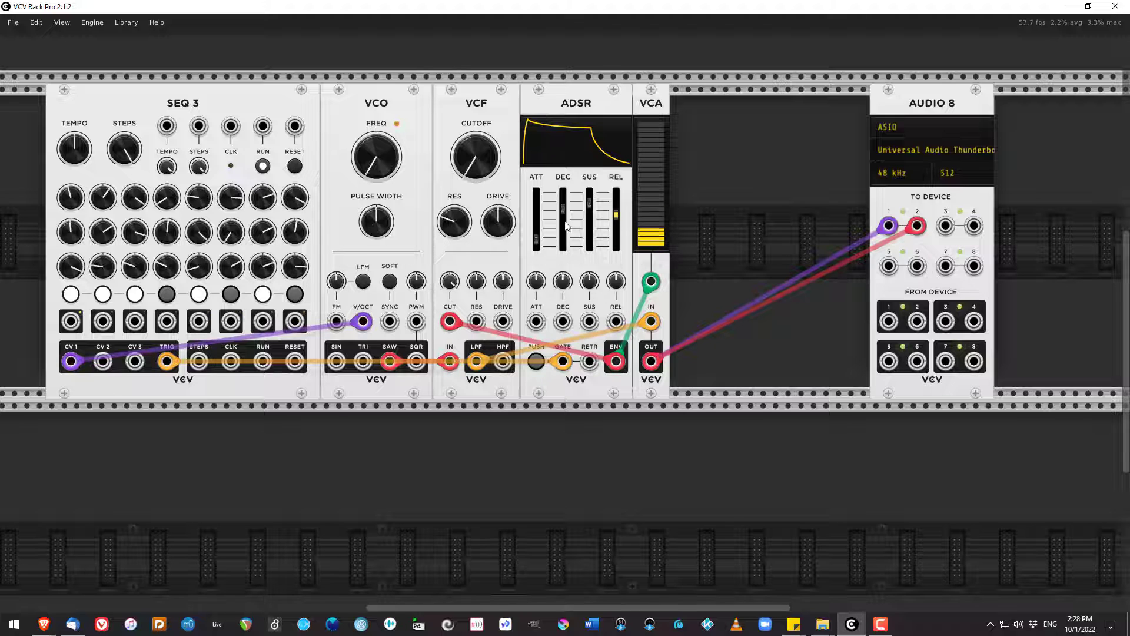
pyautogui.moveTo(616, 220); pyautogui.dragTo(616, 229)
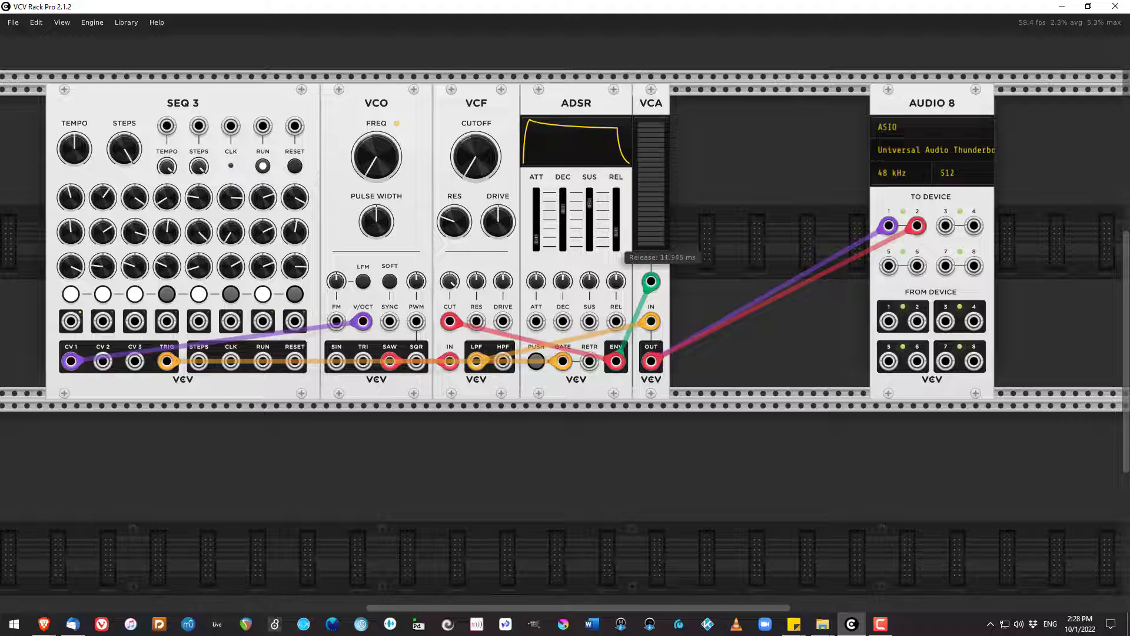
pyautogui.moveTo(536, 239); pyautogui.dragTo(537, 235)
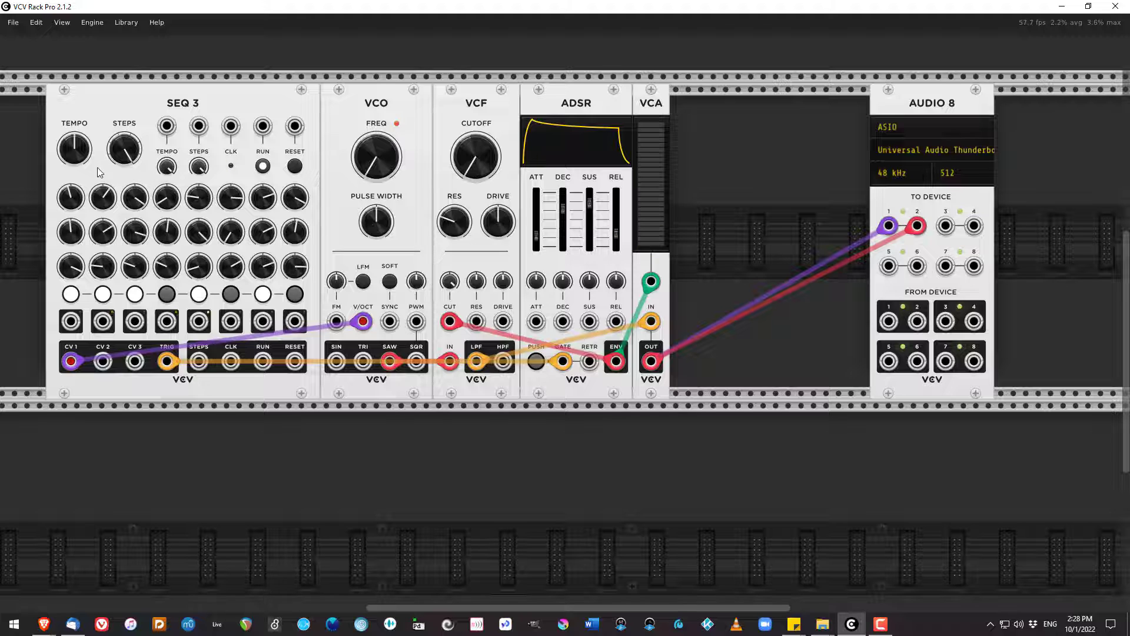
pyautogui.moveTo(78, 155); pyautogui.dragTo(79, 168)
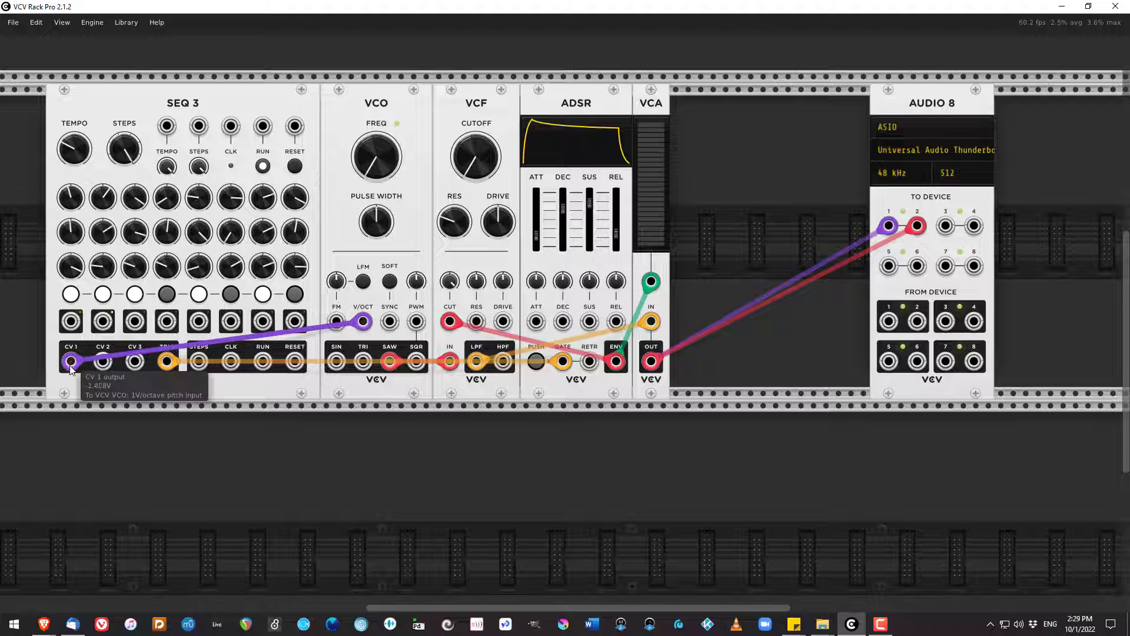
# - Turn on gates 4, 6 and 8, drive VCO pitch from CV 2, and reset tempo to 120 bpm
pyautogui.click(167, 293)
pyautogui.click(231, 294)
pyautogui.click(296, 294)
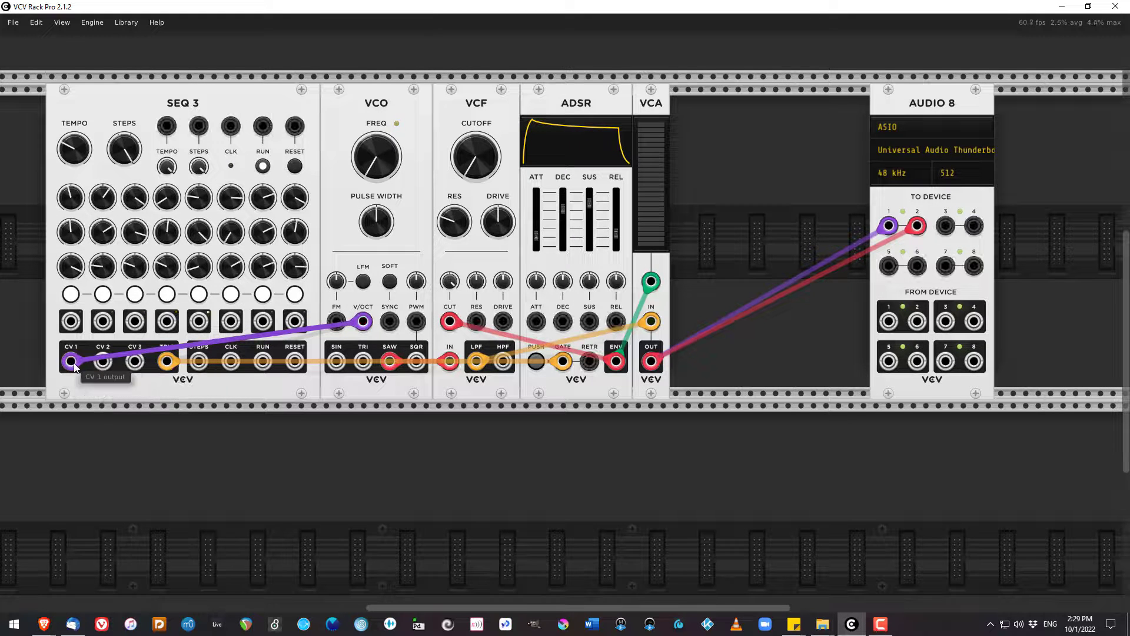
pyautogui.moveTo(71, 361); pyautogui.dragTo(102, 361)
pyautogui.moveTo(86, 158); pyautogui.dragTo(85, 154)
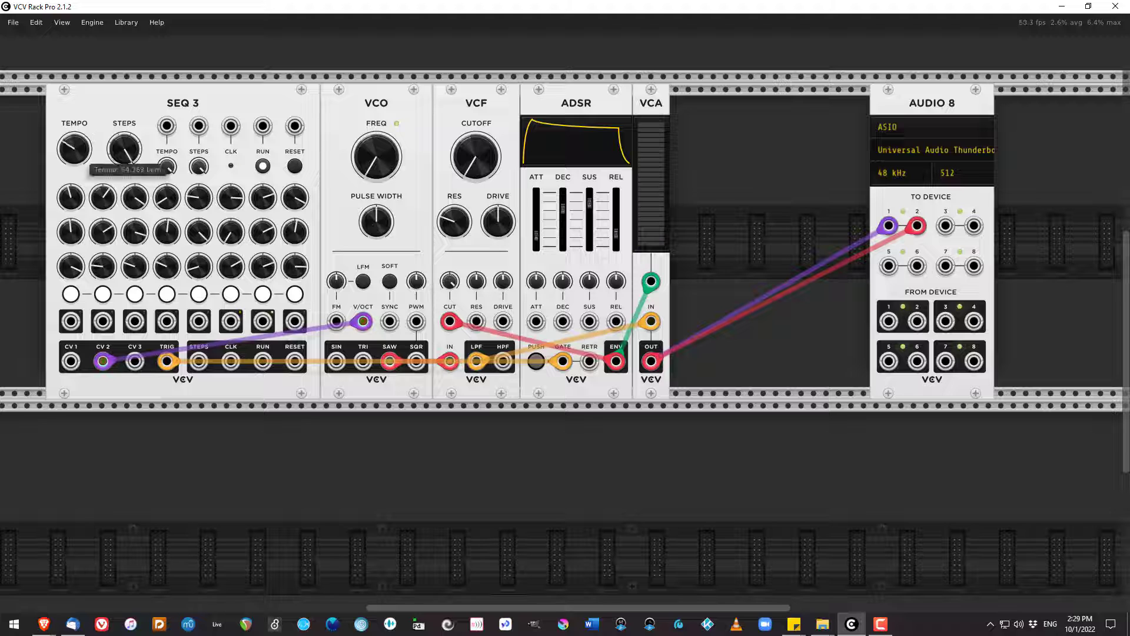
pyautogui.doubleClick(71, 162)
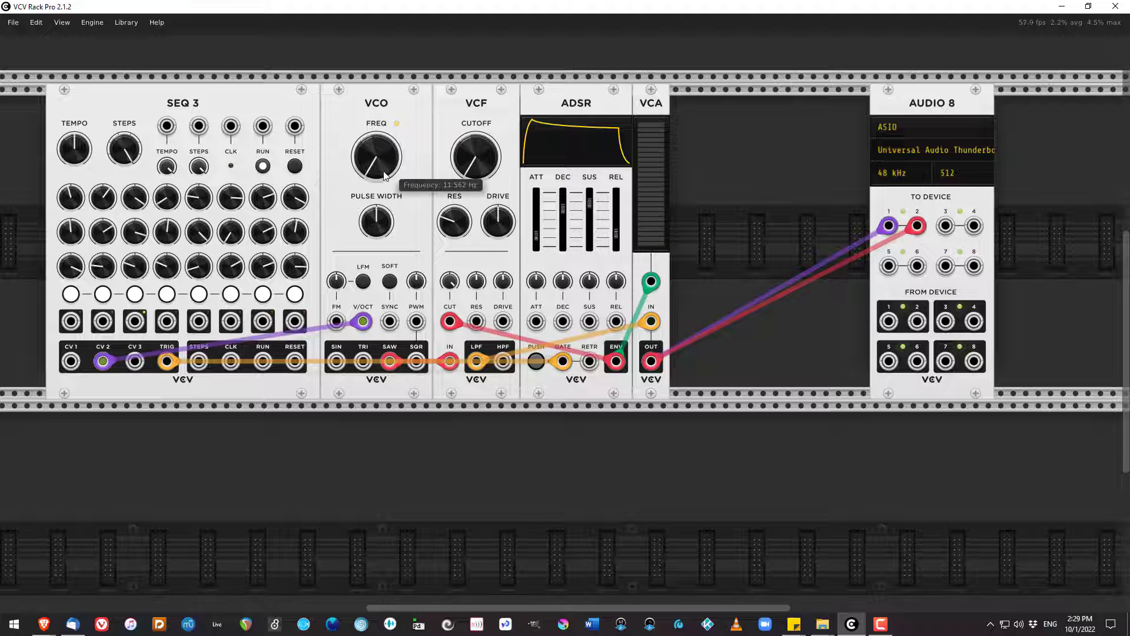
# - Retune the oscillator frequency up and down and drive VCO pitch from the CV 3 row
pyautogui.moveTo(376, 157); pyautogui.dragTo(376, 142)
pyautogui.moveTo(376, 141); pyautogui.dragTo(376, 167)
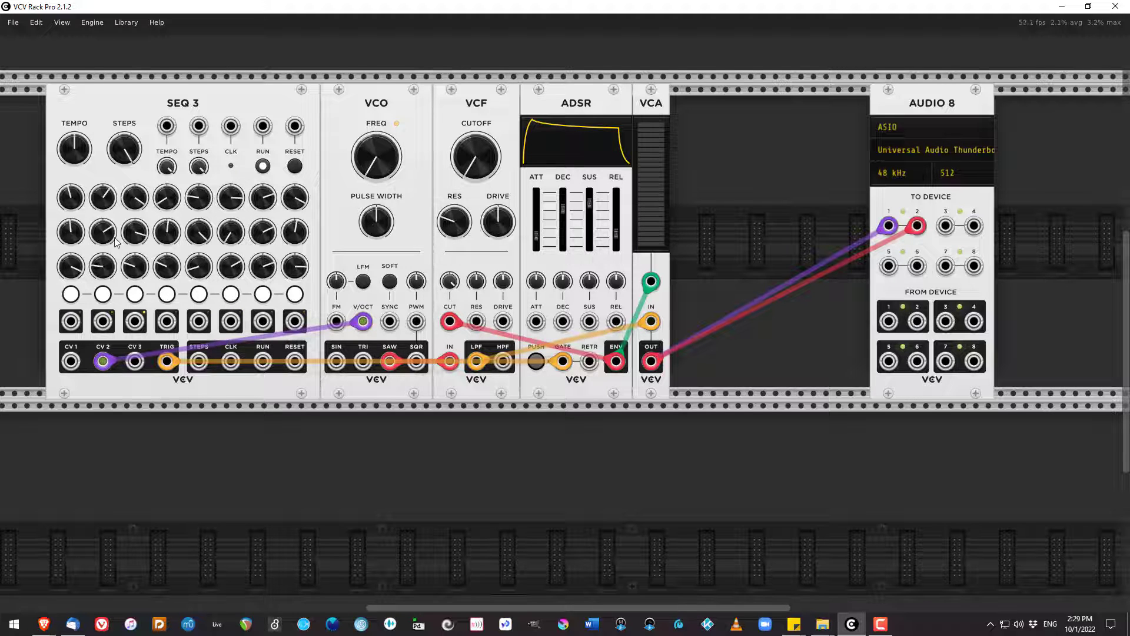
pyautogui.moveTo(103, 361); pyautogui.dragTo(135, 361)
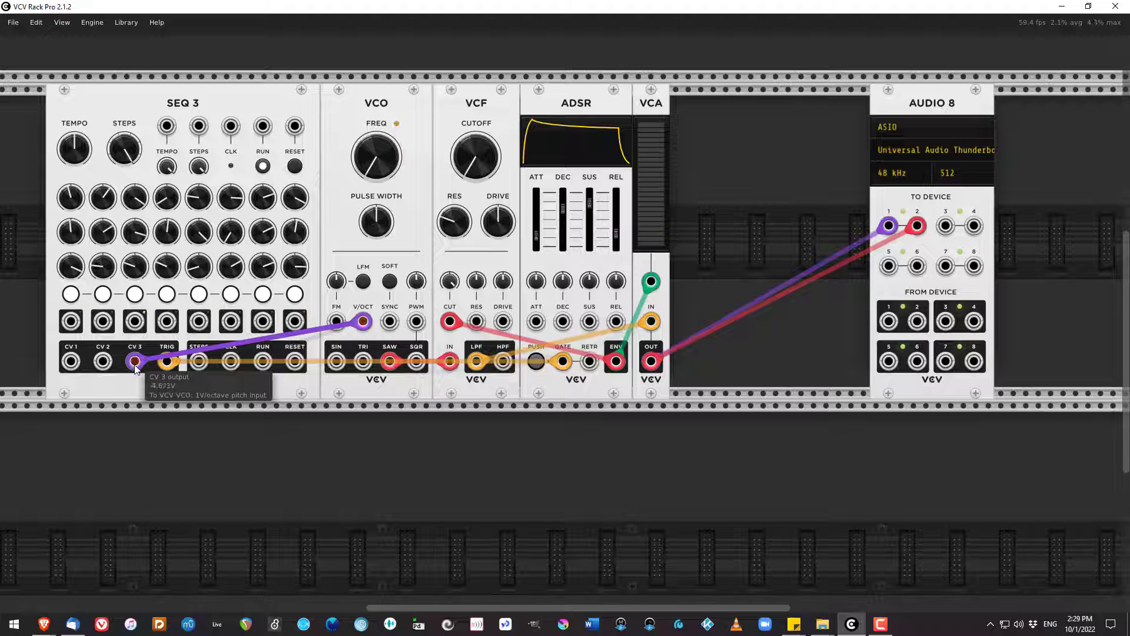
pyautogui.moveTo(382, 171)
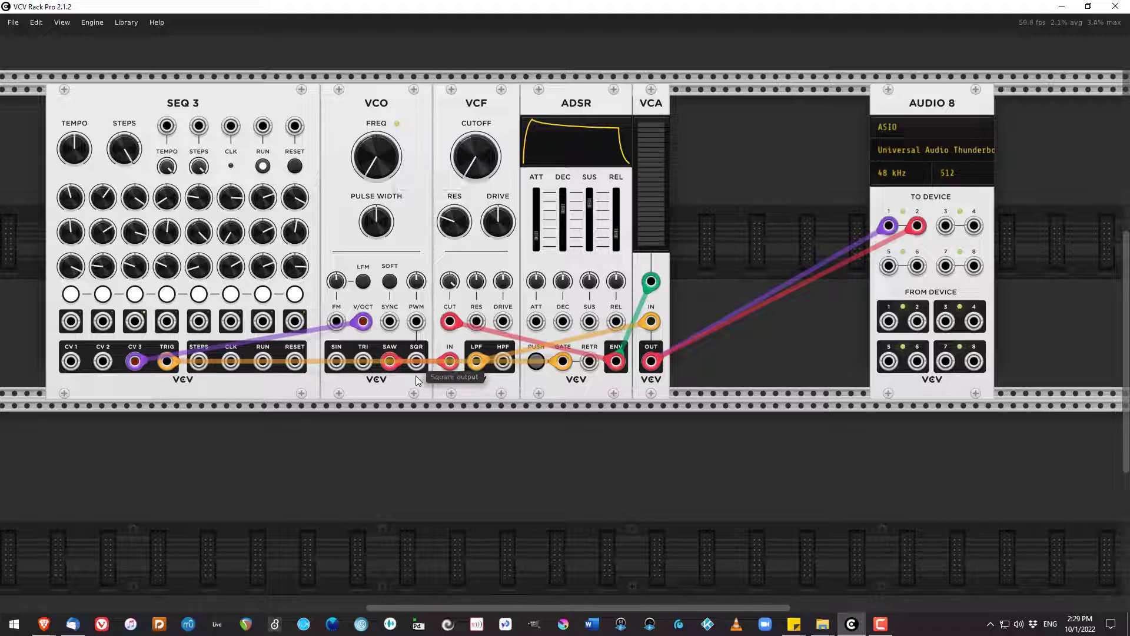
pyautogui.moveTo(364, 288)
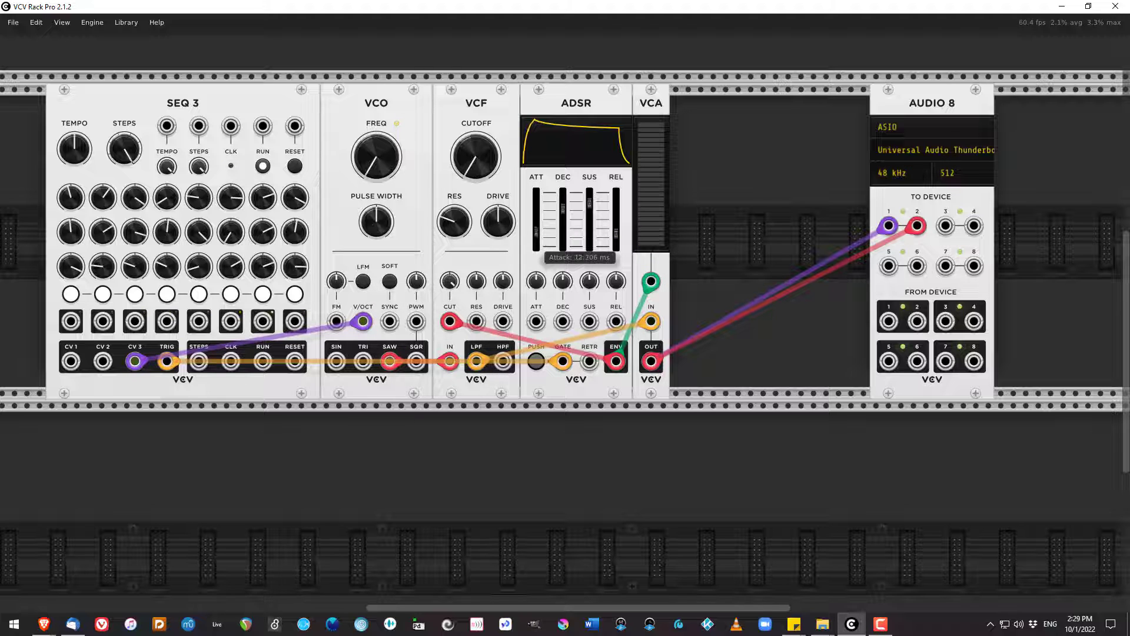
# - Lengthen the release to about 400 ms, shorten attack to about 5 ms, and return pitch to CV 1
pyautogui.moveTo(635, 236)
pyautogui.moveTo(616, 234); pyautogui.dragTo(616, 219)
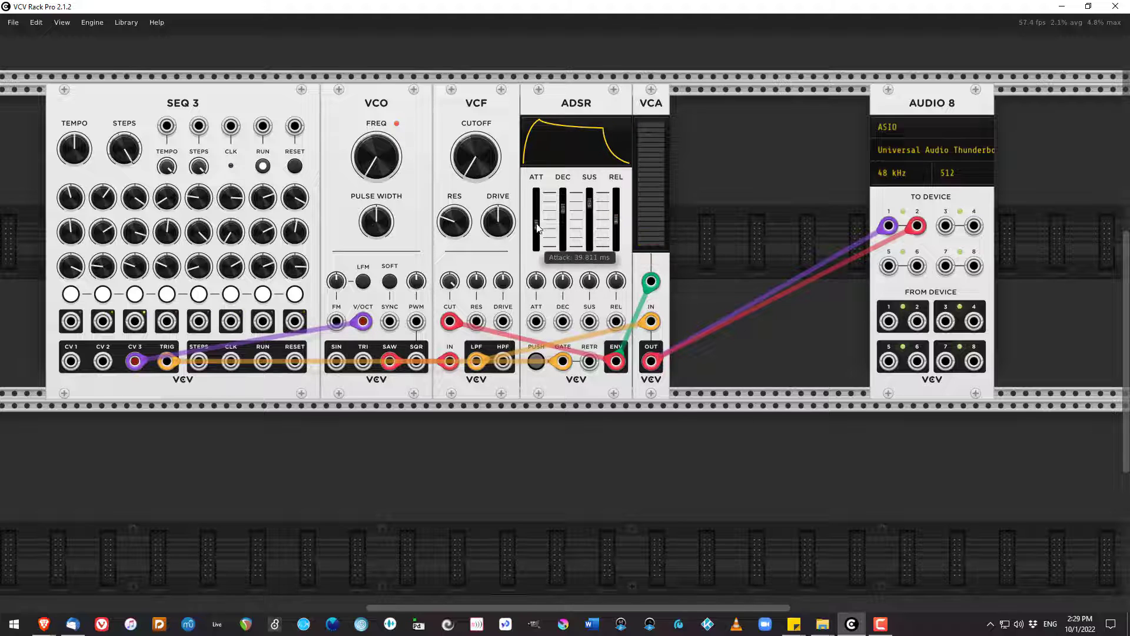
pyautogui.moveTo(536, 223); pyautogui.dragTo(536, 236)
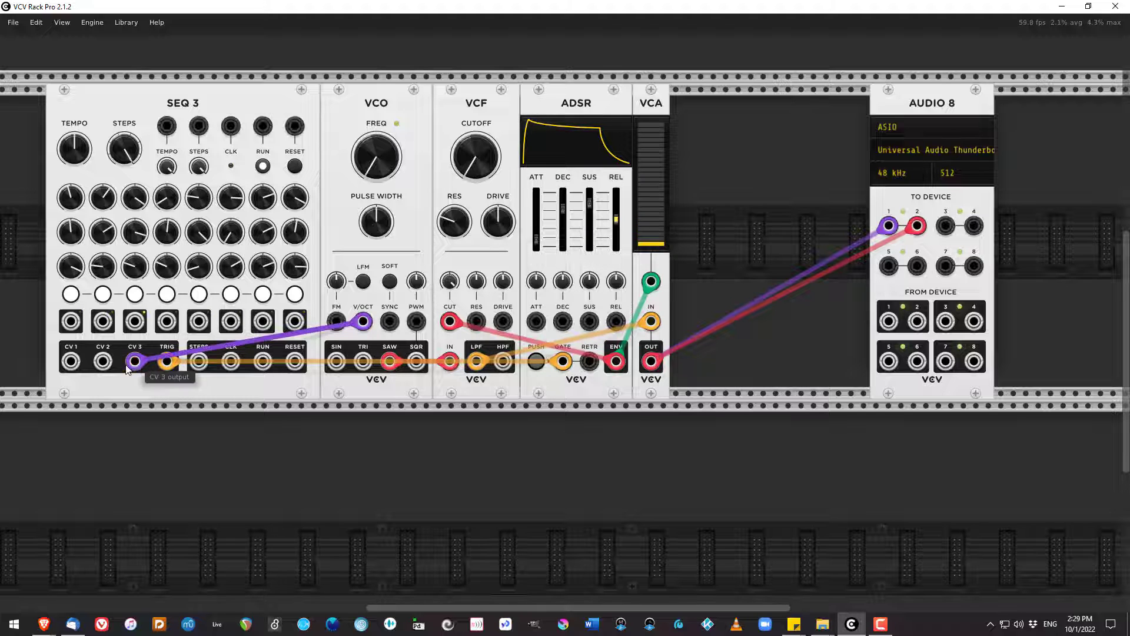
pyautogui.moveTo(135, 361); pyautogui.dragTo(71, 362)
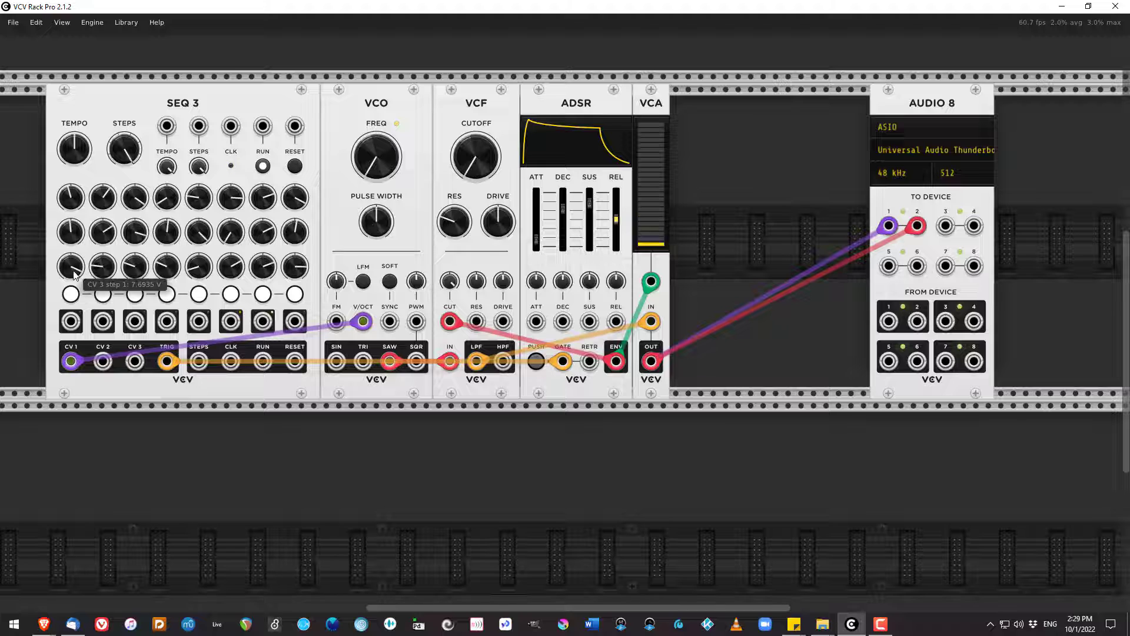
# - Turn off gates 1, 3 and 6 and set the sequence length to 8 steps
pyautogui.click(70, 294)
pyautogui.click(135, 294)
pyautogui.click(231, 293)
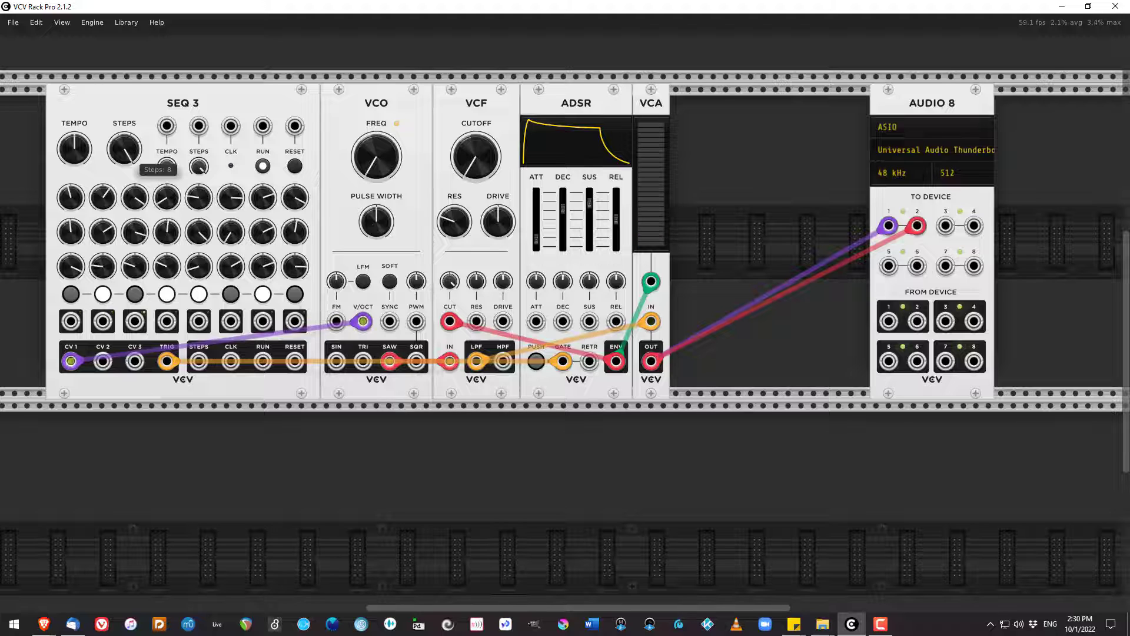
pyautogui.moveTo(125, 148); pyautogui.dragTo(124, 139)
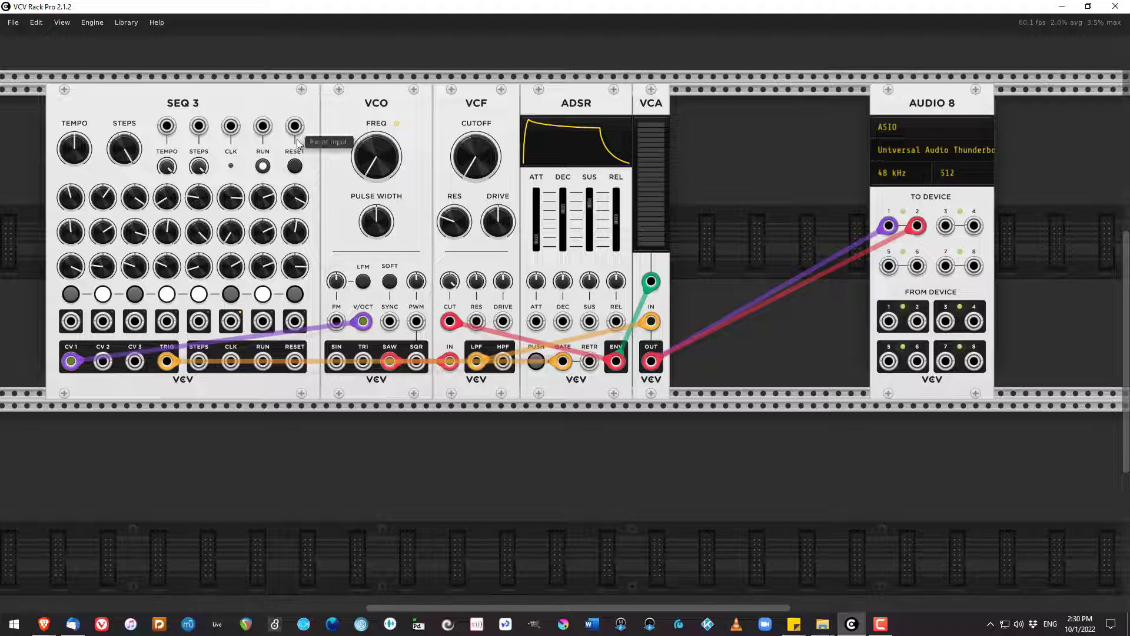
# - Stop the sequencer, reset it to step 1, and start it running again
pyautogui.click(269, 167)
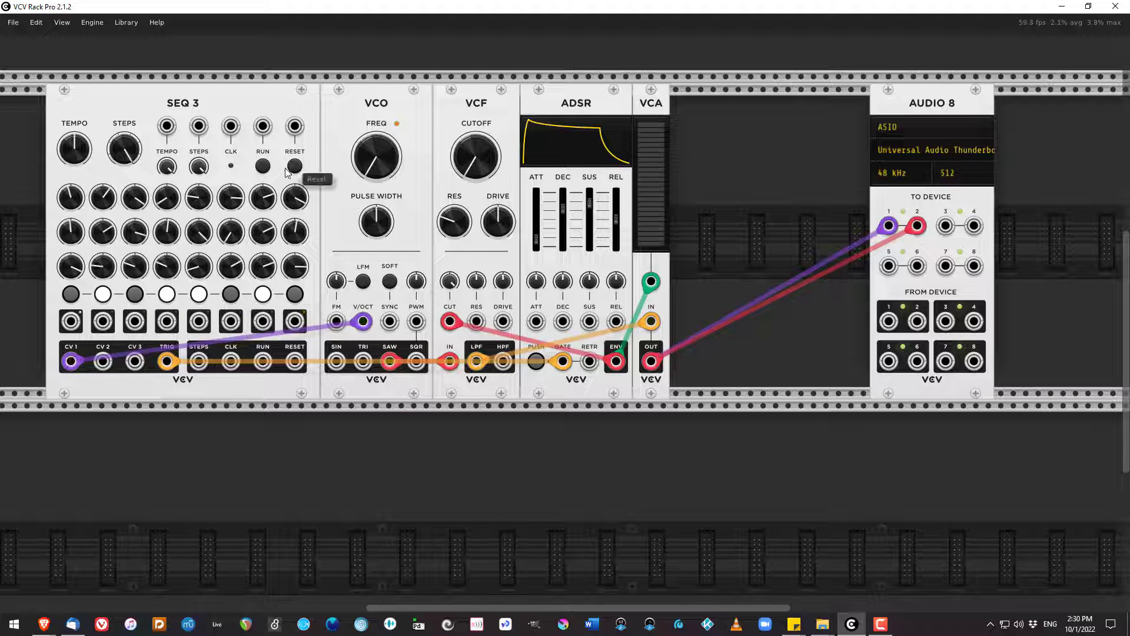
pyautogui.click(297, 169)
pyautogui.click(263, 167)
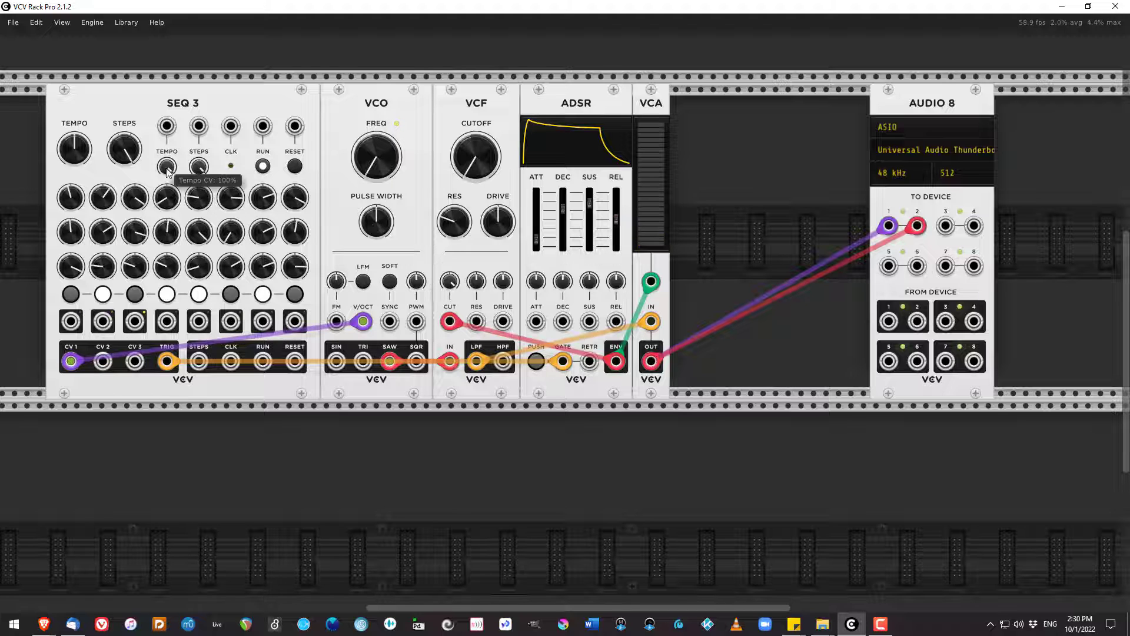
# - Randomize all SEQ 3 knobs and gates, fine-tune the oscillator pitch, and drop sustain to about 50%
pyautogui.rightClick(145, 174)
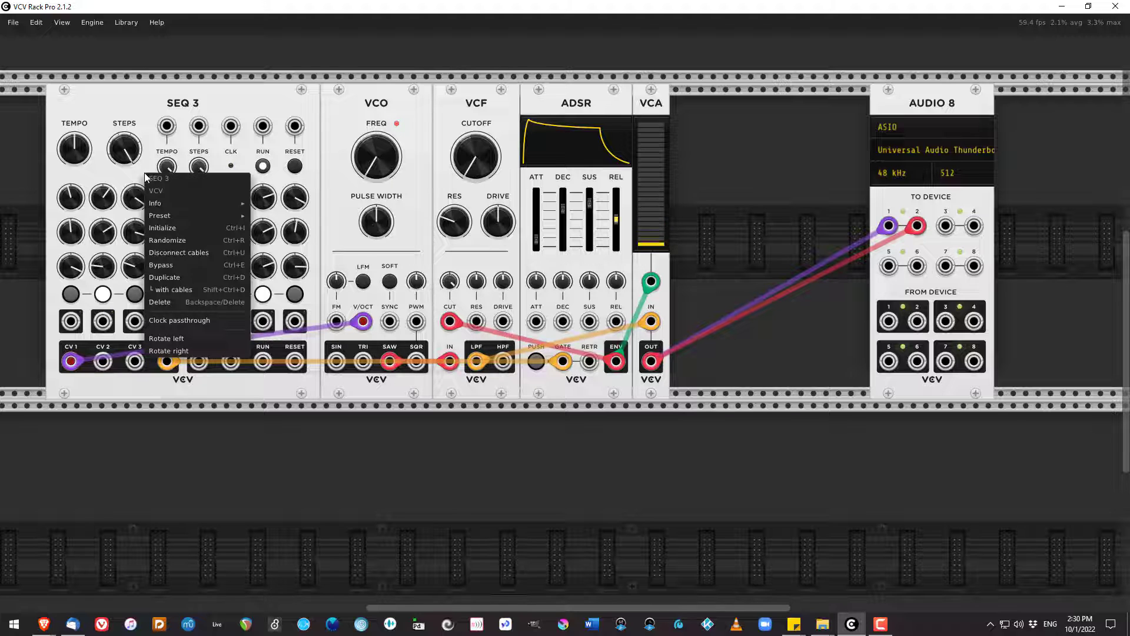
pyautogui.click(181, 241)
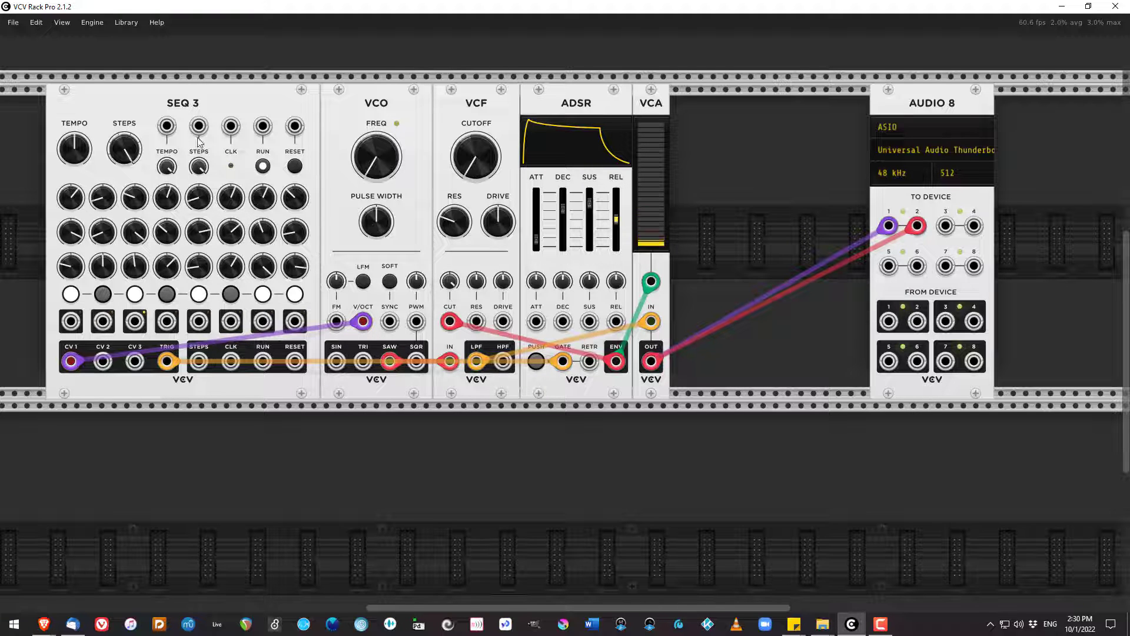
pyautogui.moveTo(376, 156); pyautogui.dragTo(377, 155)
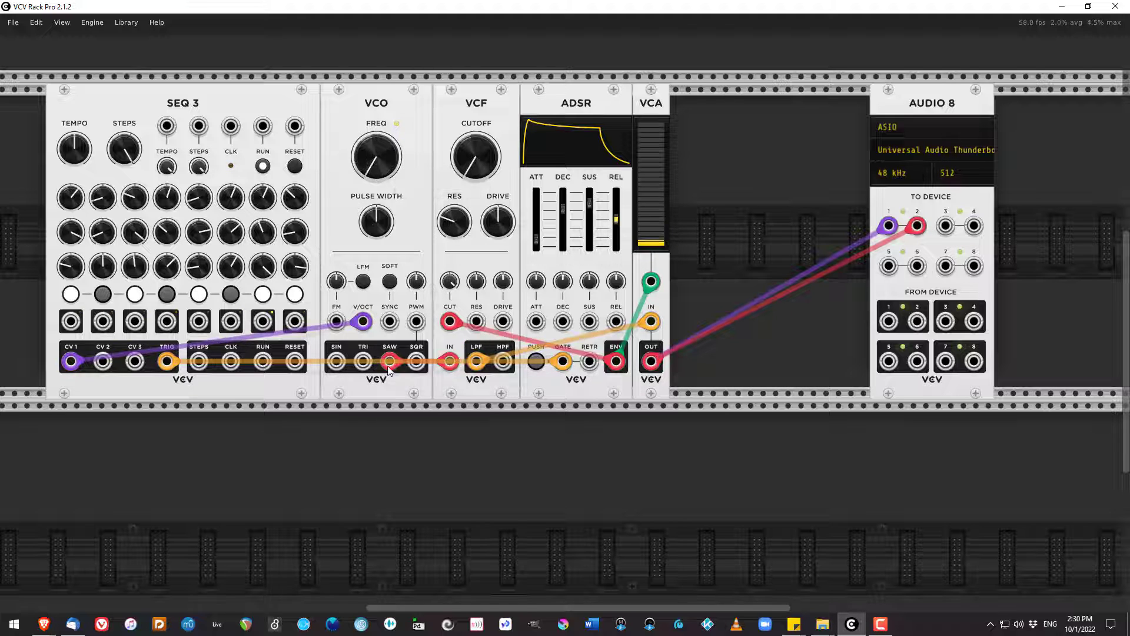
pyautogui.moveTo(590, 203); pyautogui.dragTo(618, 209)
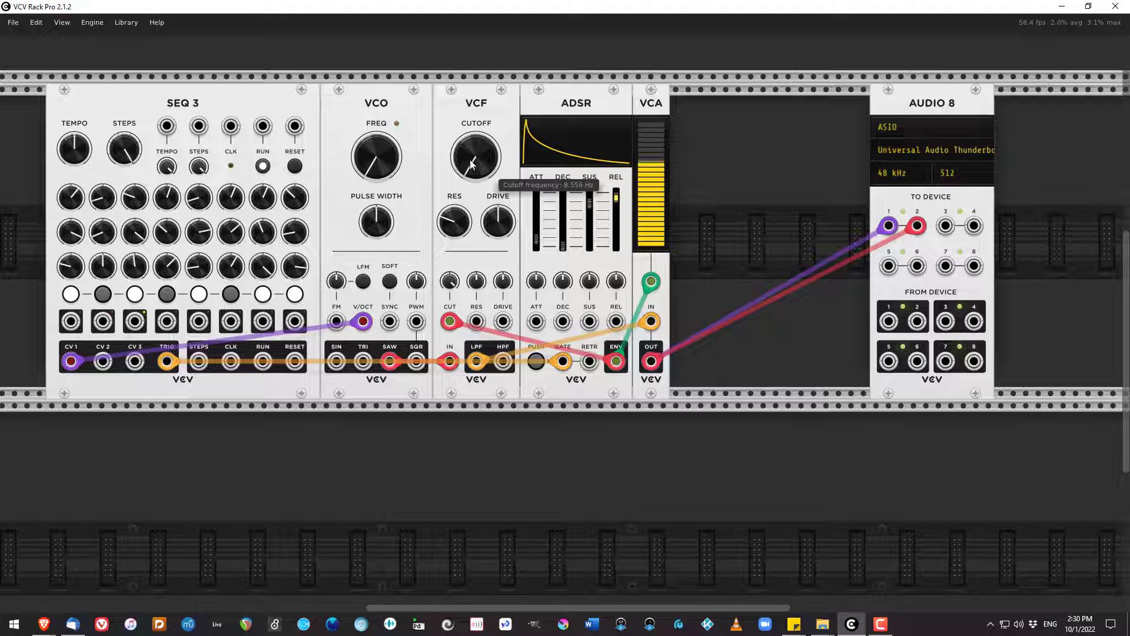
# - Set VCF resonance to about 26.9% and remove the cable from the VCA input
pyautogui.moveTo(455, 221); pyautogui.dragTo(454, 212)
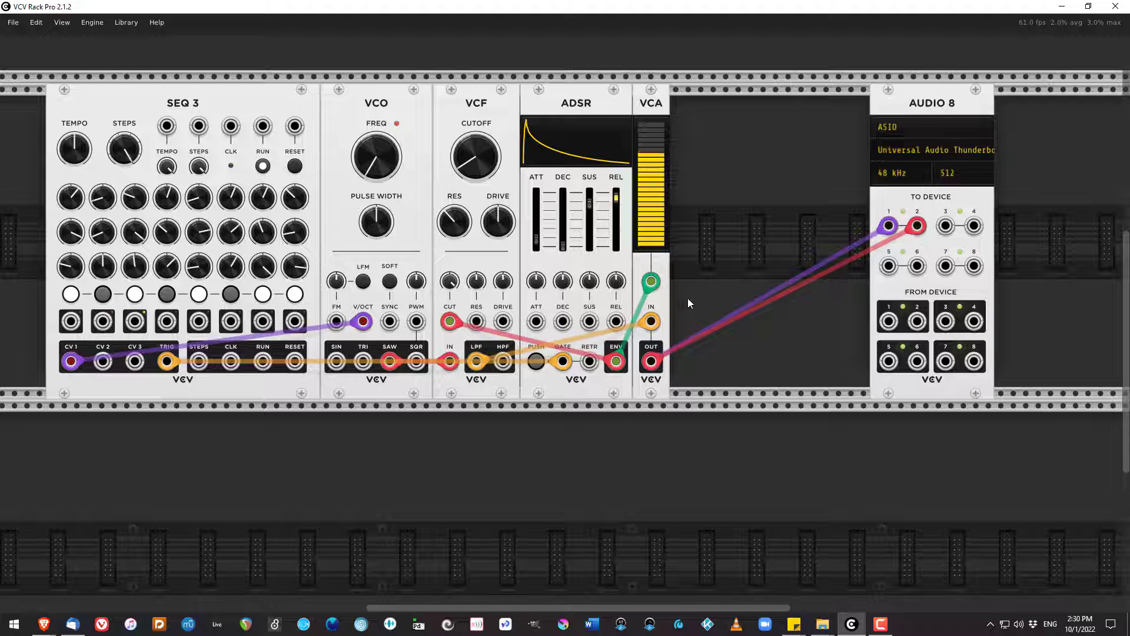
pyautogui.moveTo(651, 321); pyautogui.dragTo(677, 460)
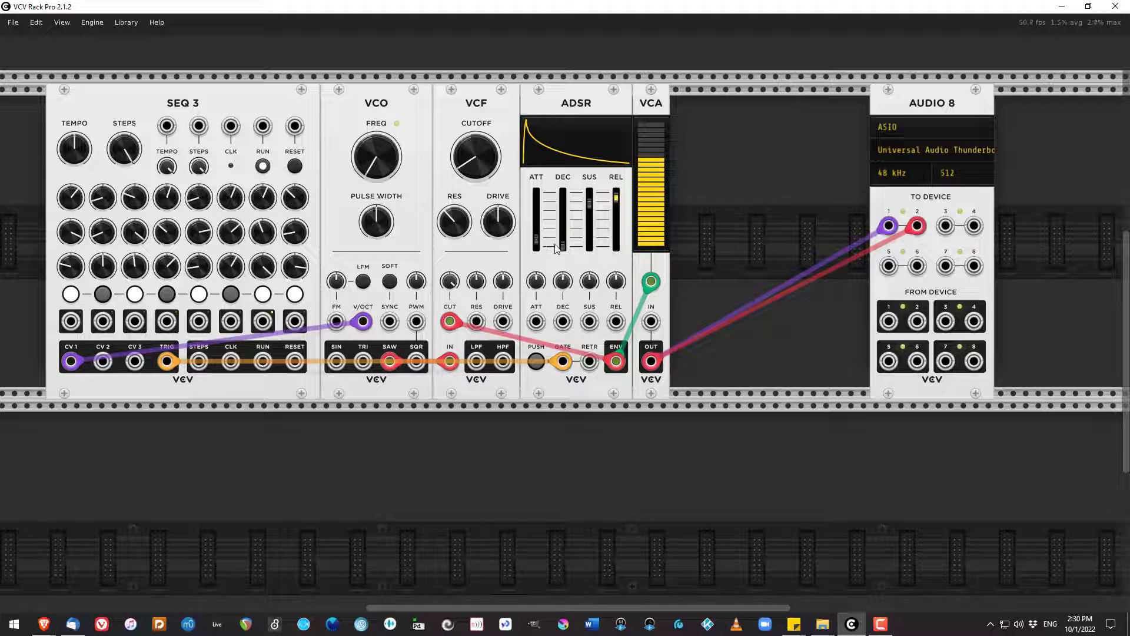
# - Patch a new cable into the VCA input and turn on gates 2, 4 and 6
pyautogui.moveTo(651, 320); pyautogui.dragTo(474, 370)
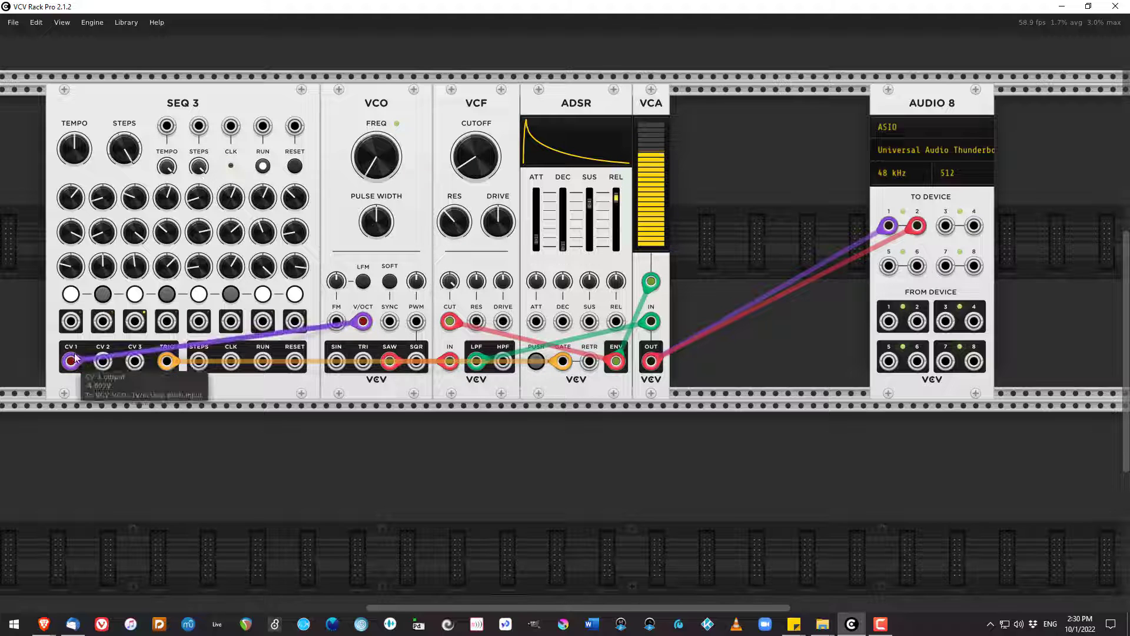
pyautogui.click(102, 294)
pyautogui.click(167, 293)
pyautogui.click(231, 294)
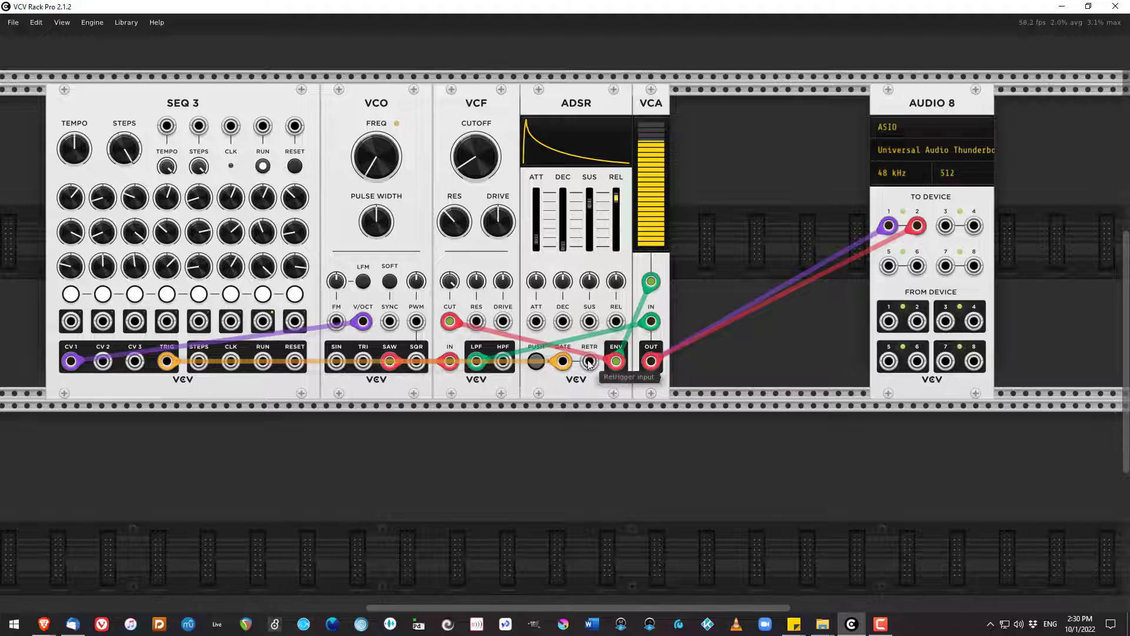
# - Try a sequencer retrigger cable on the envelope, adjust release and attack, then remove it
pyautogui.moveTo(589, 361); pyautogui.dragTo(168, 361)
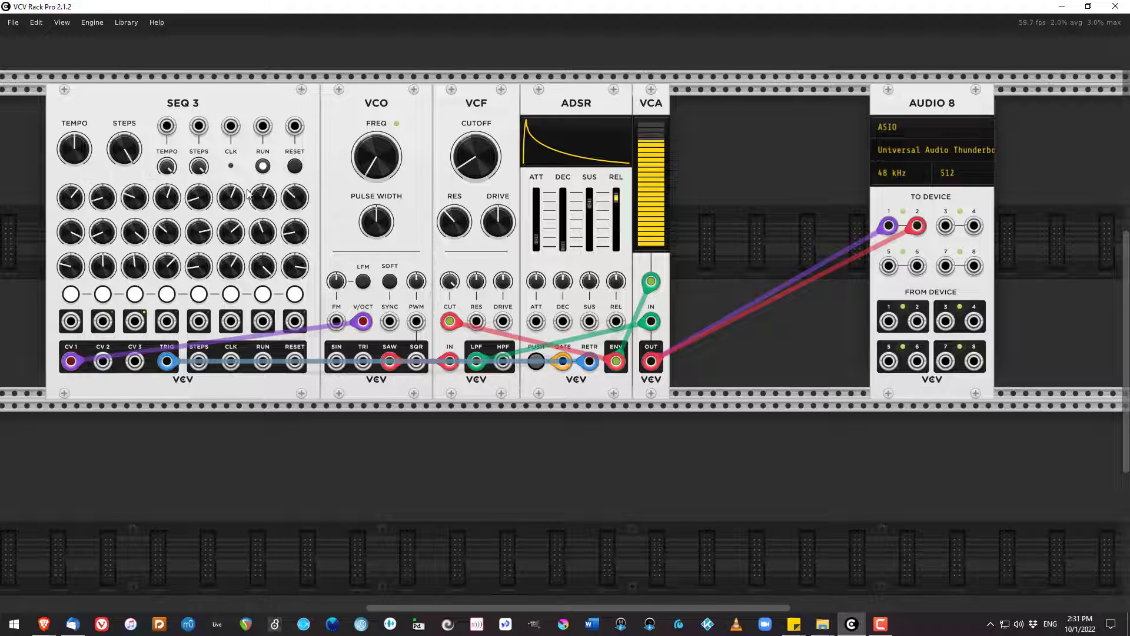
pyautogui.moveTo(616, 199); pyautogui.dragTo(591, 203)
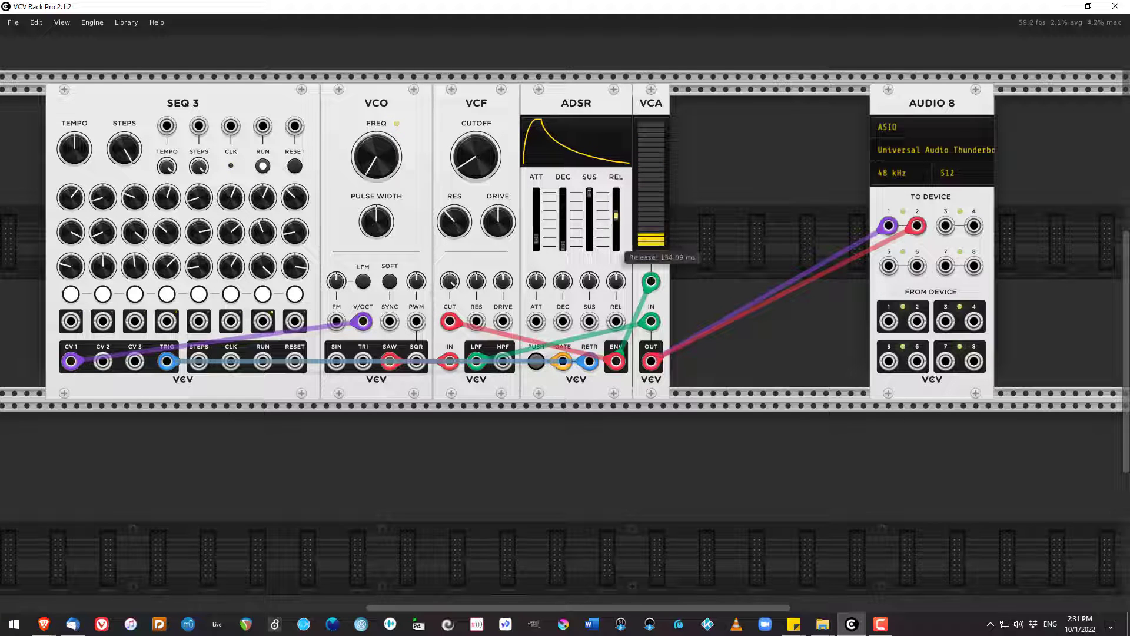
pyautogui.moveTo(536, 241)
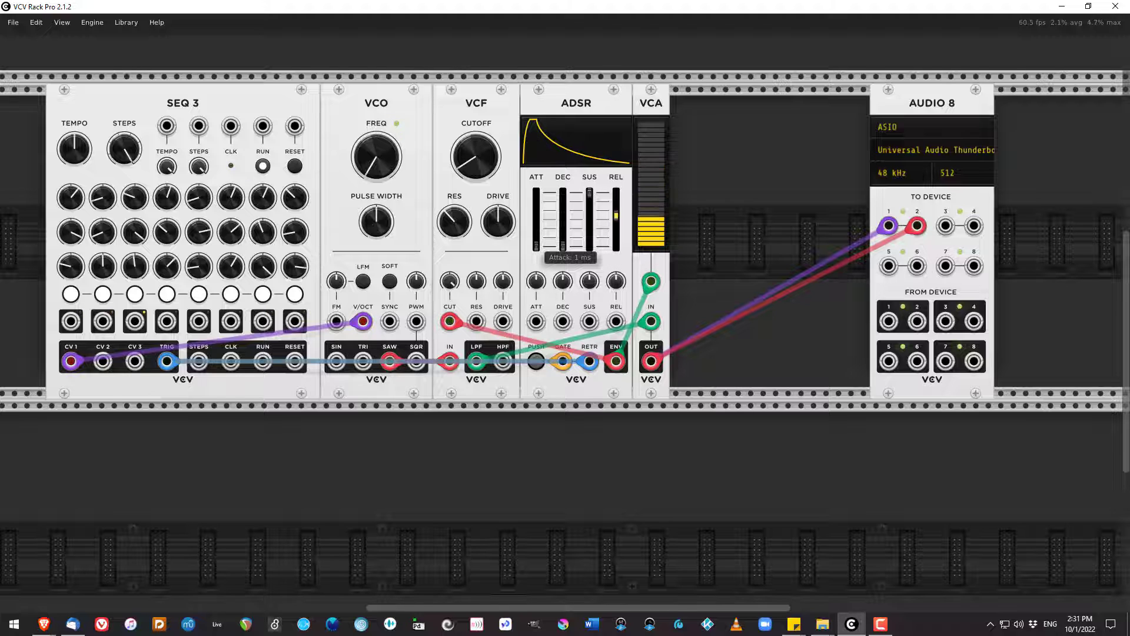
pyautogui.moveTo(537, 238); pyautogui.dragTo(536, 240)
pyautogui.moveTo(597, 362); pyautogui.dragTo(394, 501)
# - Take pitch from CV 2, shorten release to about 89 ms, and slow tempo to about 87 bpm
pyautogui.moveTo(71, 361); pyautogui.dragTo(103, 361)
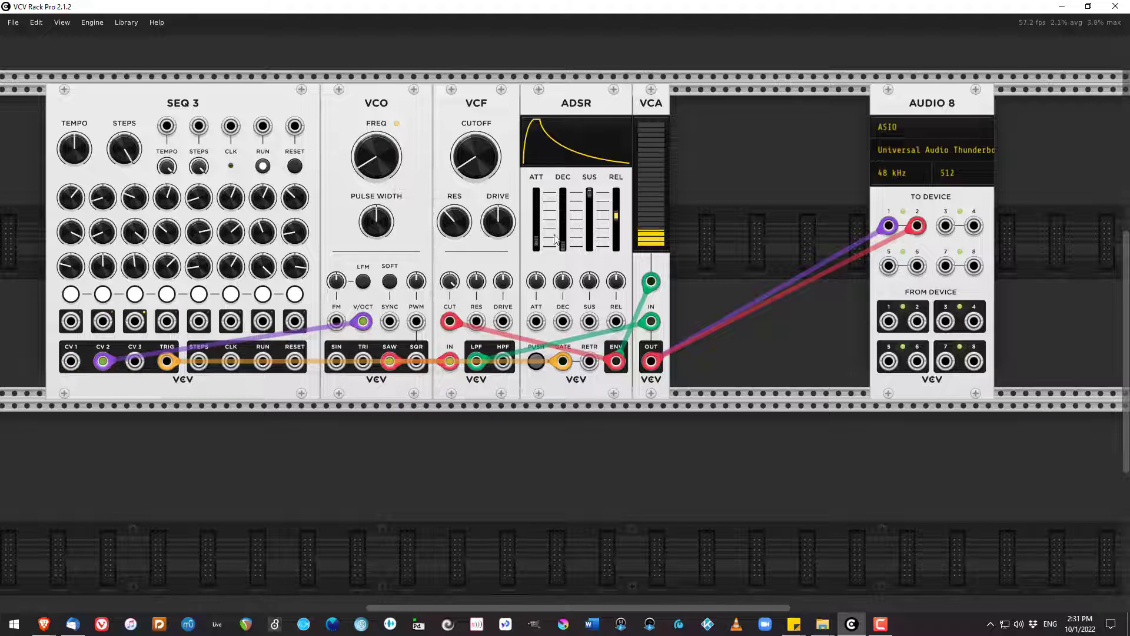
pyautogui.moveTo(616, 224)
pyautogui.moveTo(616, 215); pyautogui.dragTo(616, 202)
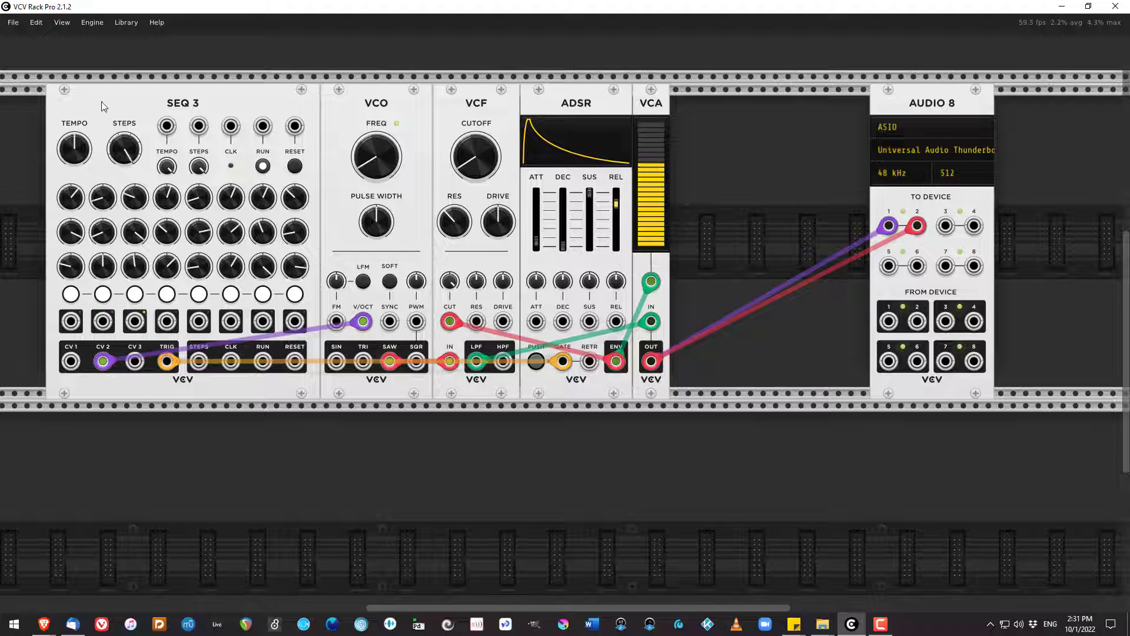
pyautogui.moveTo(76, 152); pyautogui.dragTo(76, 166)
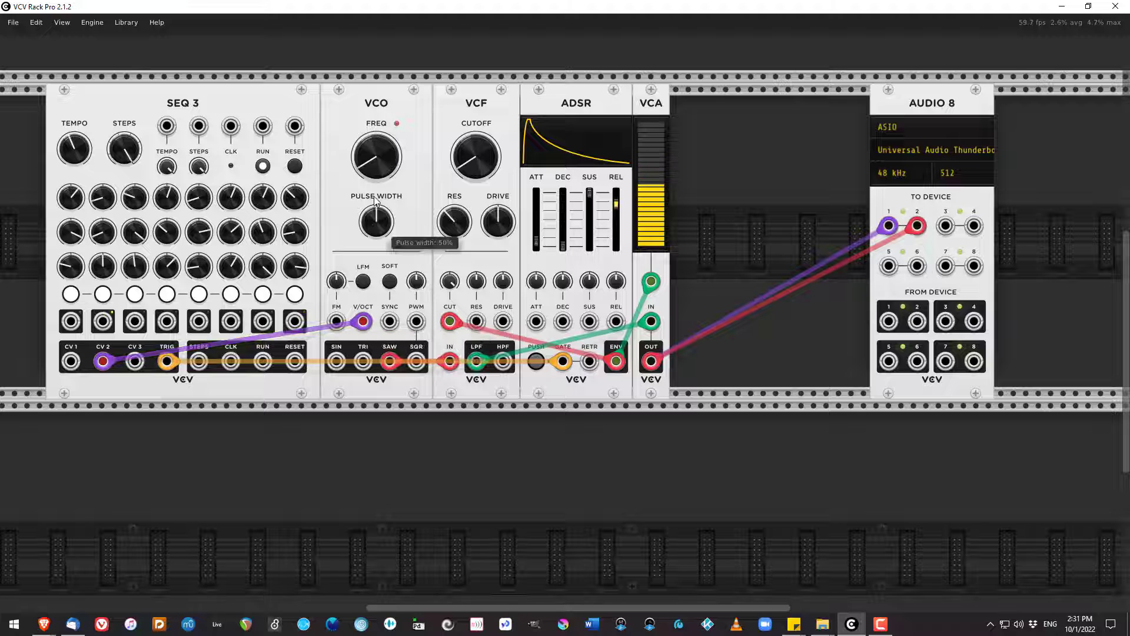
# - Lower the VCO frequency slightly and feed the sequencer CV into the FM input in 1V/octave mode
pyautogui.moveTo(379, 167); pyautogui.dragTo(380, 175)
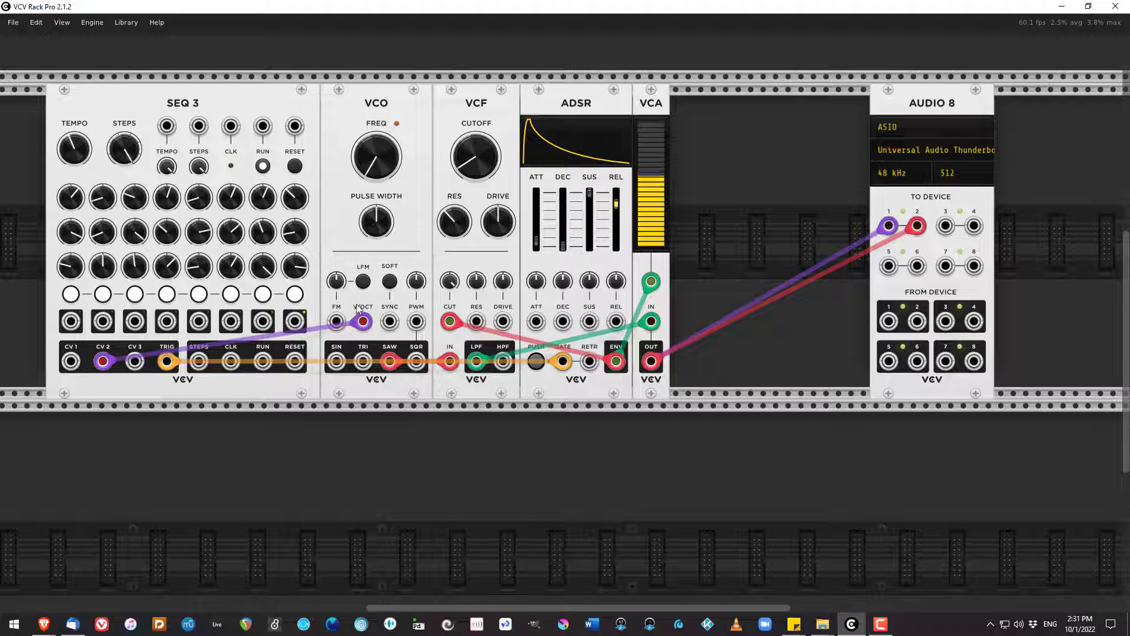
pyautogui.moveTo(363, 321); pyautogui.dragTo(336, 321)
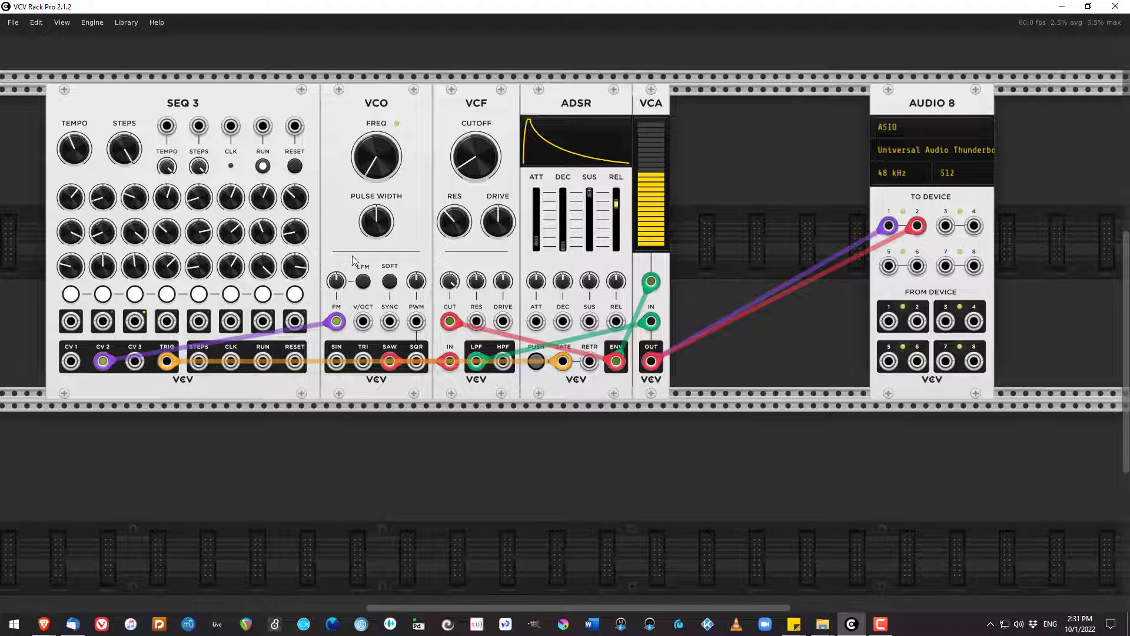
pyautogui.click(363, 281)
pyautogui.click(363, 282)
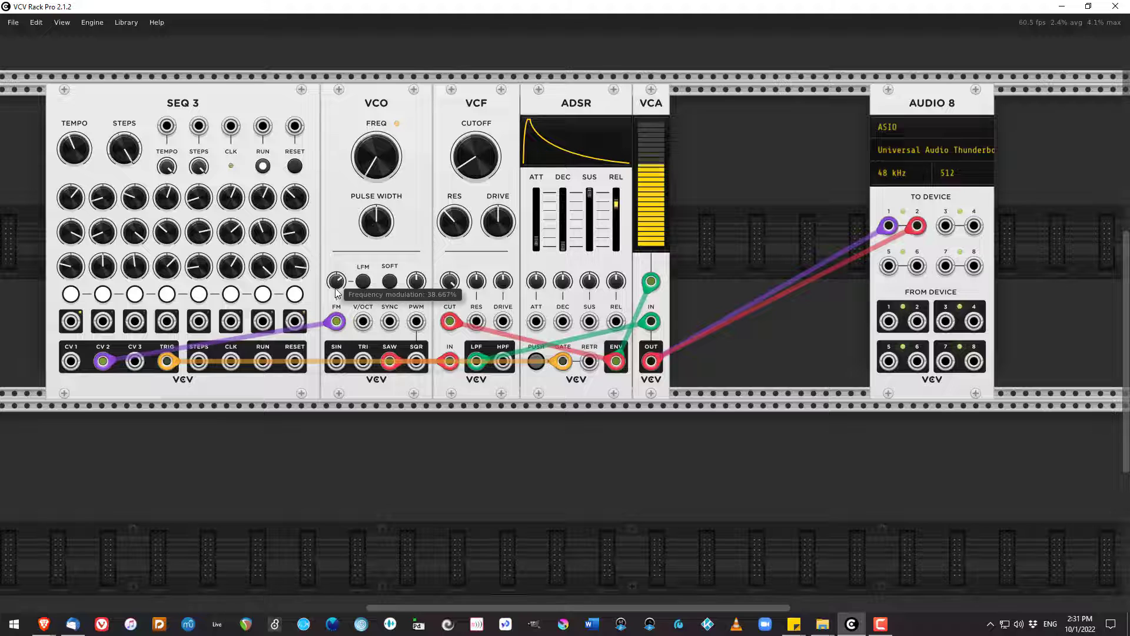
# - Raise FM to about 42%, repatch lowpass to VCA, and set the filter cutoff near 49 Hz
pyautogui.moveTo(335, 282); pyautogui.dragTo(336, 277)
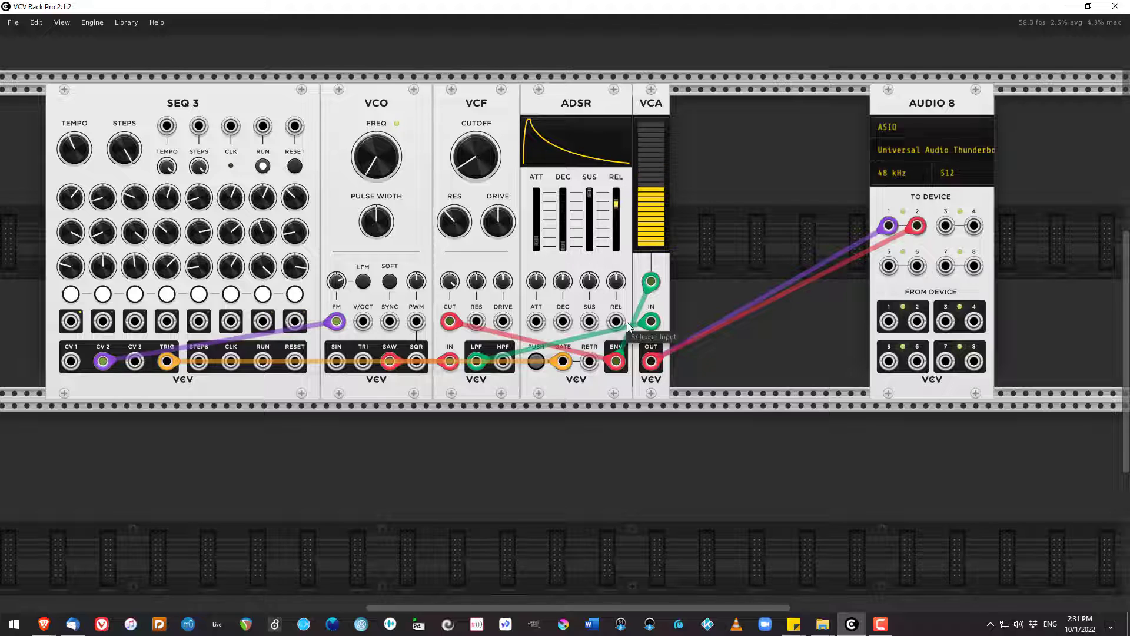
pyautogui.moveTo(651, 322); pyautogui.dragTo(671, 439)
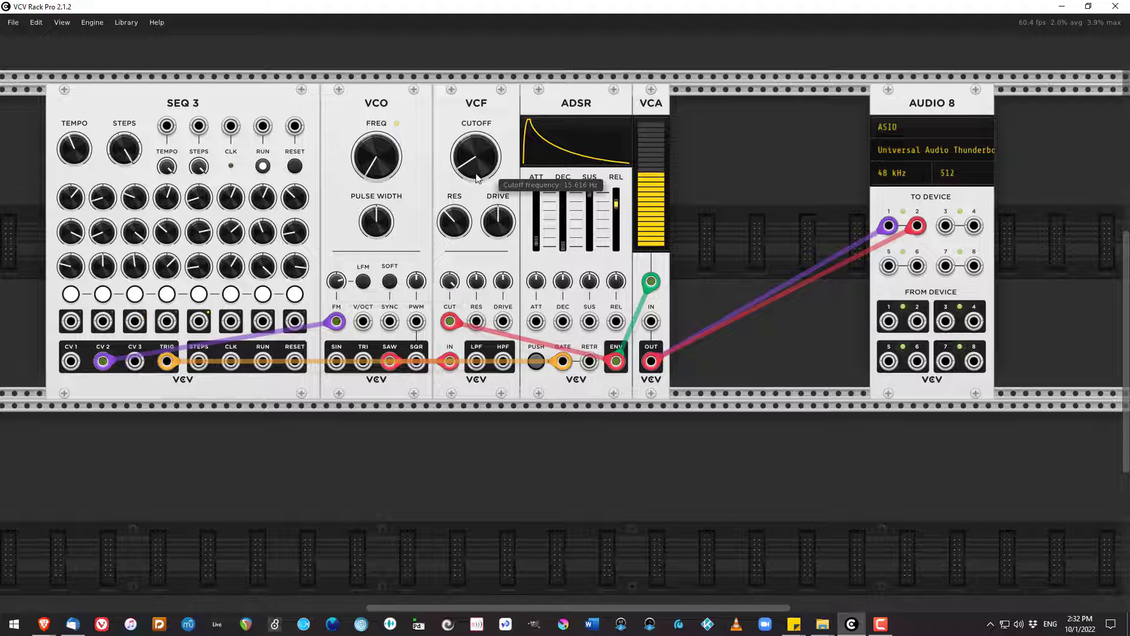
pyautogui.moveTo(651, 321); pyautogui.dragTo(474, 368)
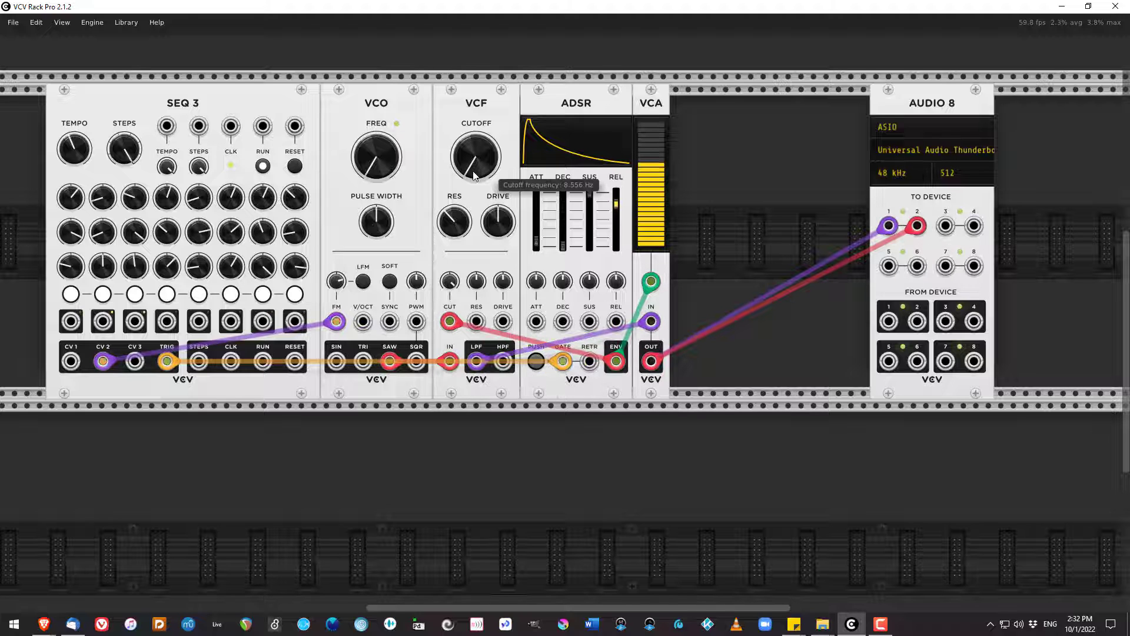
pyautogui.moveTo(452, 285); pyautogui.dragTo(452, 285)
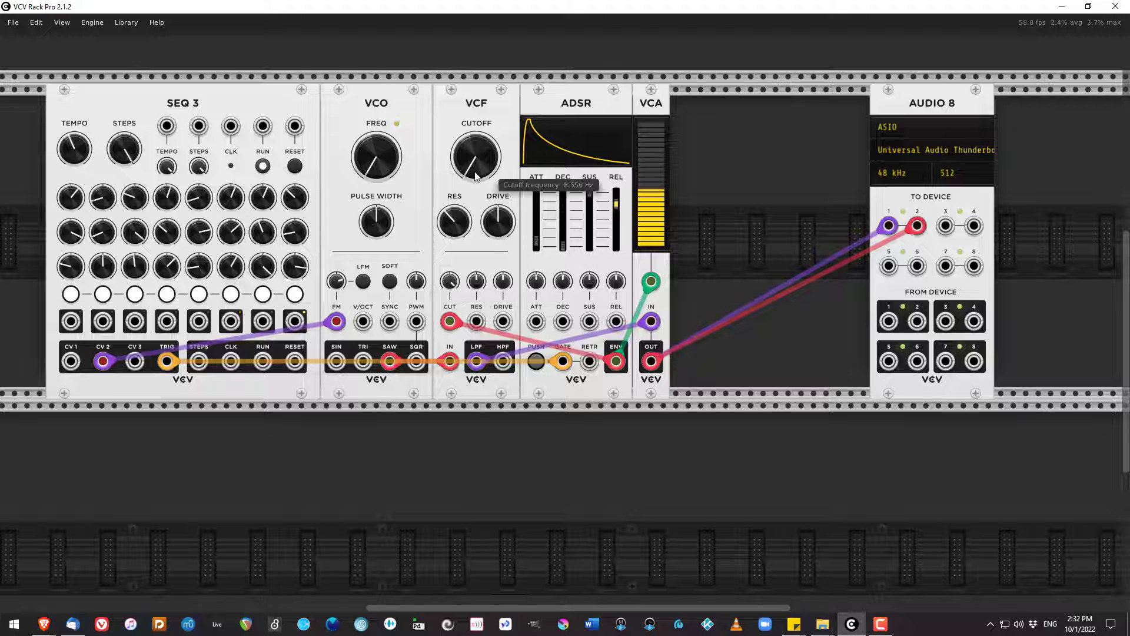
pyautogui.moveTo(475, 156); pyautogui.dragTo(475, 156)
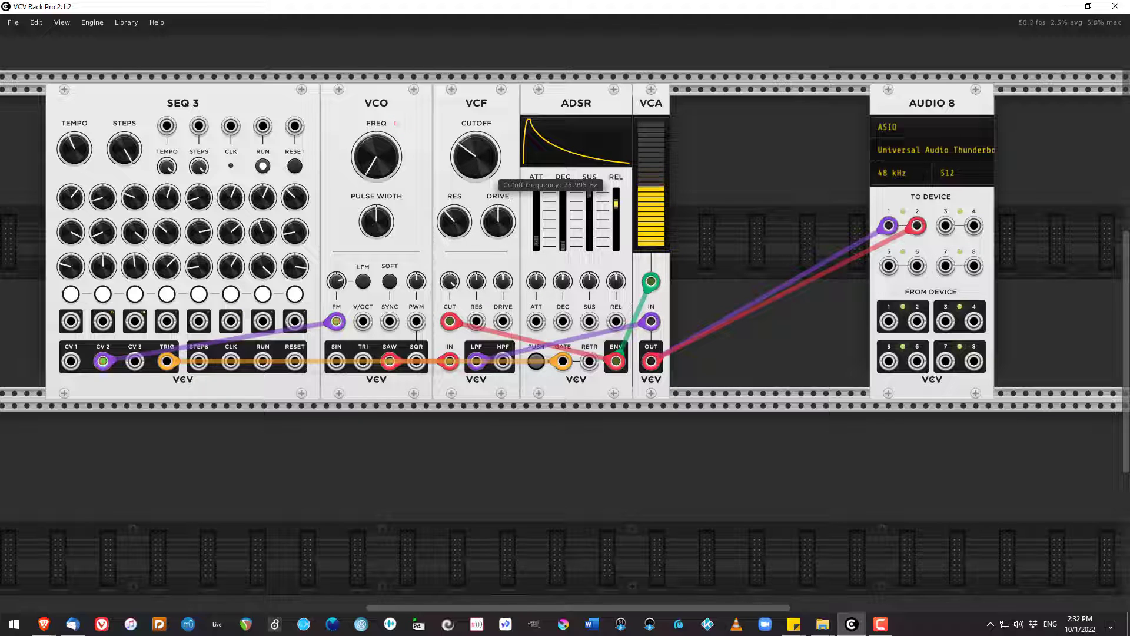
# - Return the pitch cable to V/OCT, raise cutoff to about 227 Hz, unplug the VCA input, and switch pitch to CV 1
pyautogui.moveTo(336, 321); pyautogui.dragTo(363, 321)
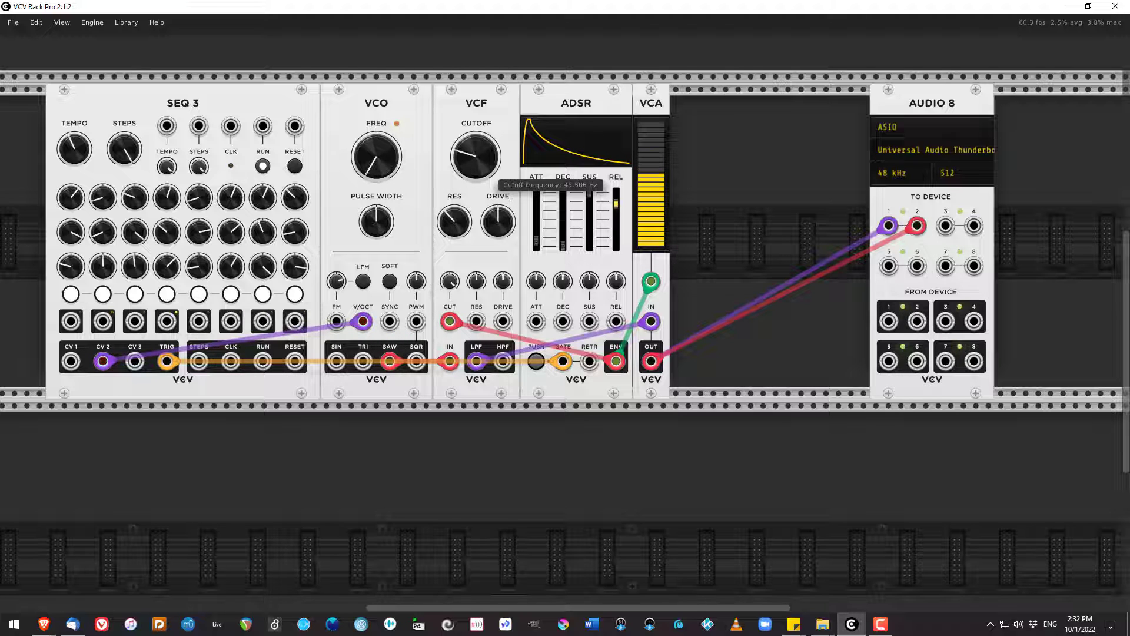
pyautogui.moveTo(651, 321); pyautogui.dragTo(669, 557)
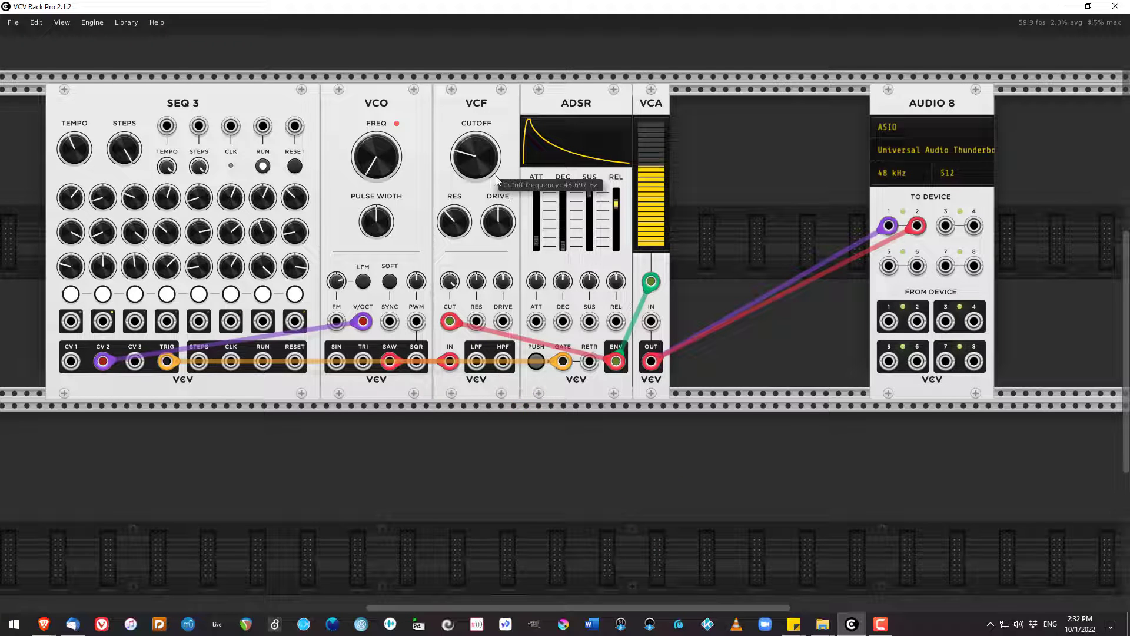
pyautogui.moveTo(651, 321); pyautogui.dragTo(478, 362)
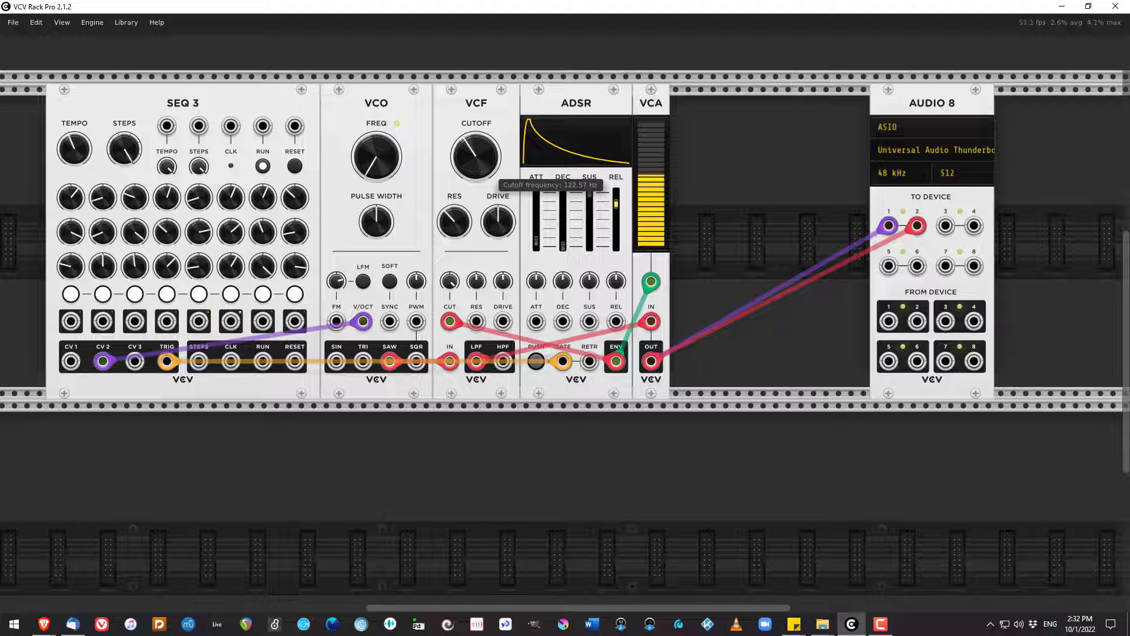
pyautogui.moveTo(471, 180); pyautogui.dragTo(471, 163)
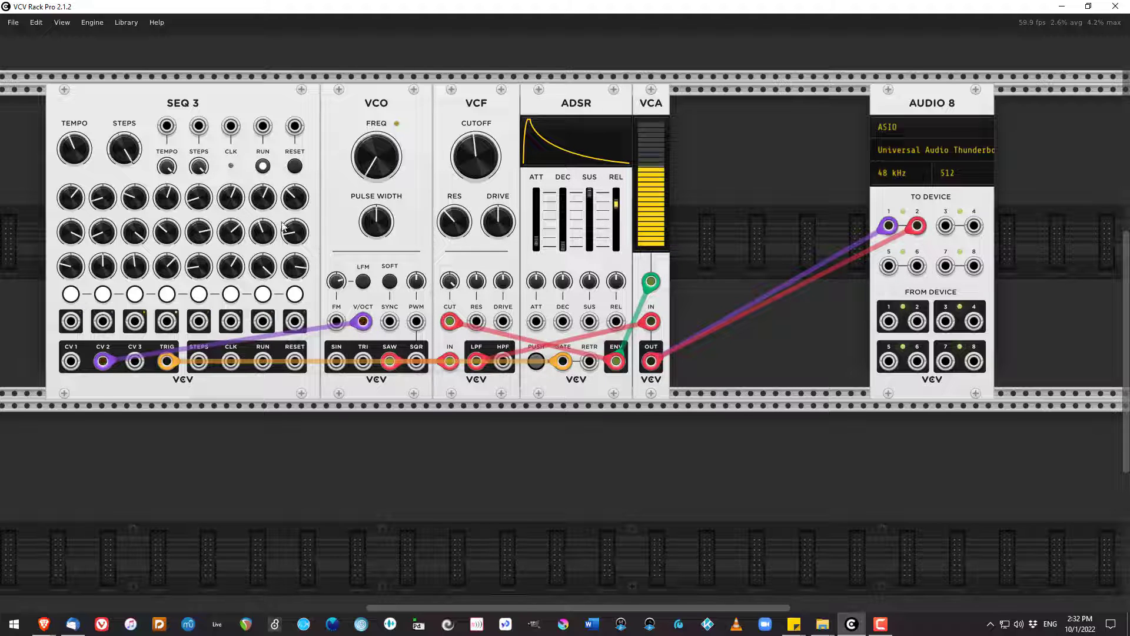
pyautogui.moveTo(651, 321); pyautogui.dragTo(708, 498)
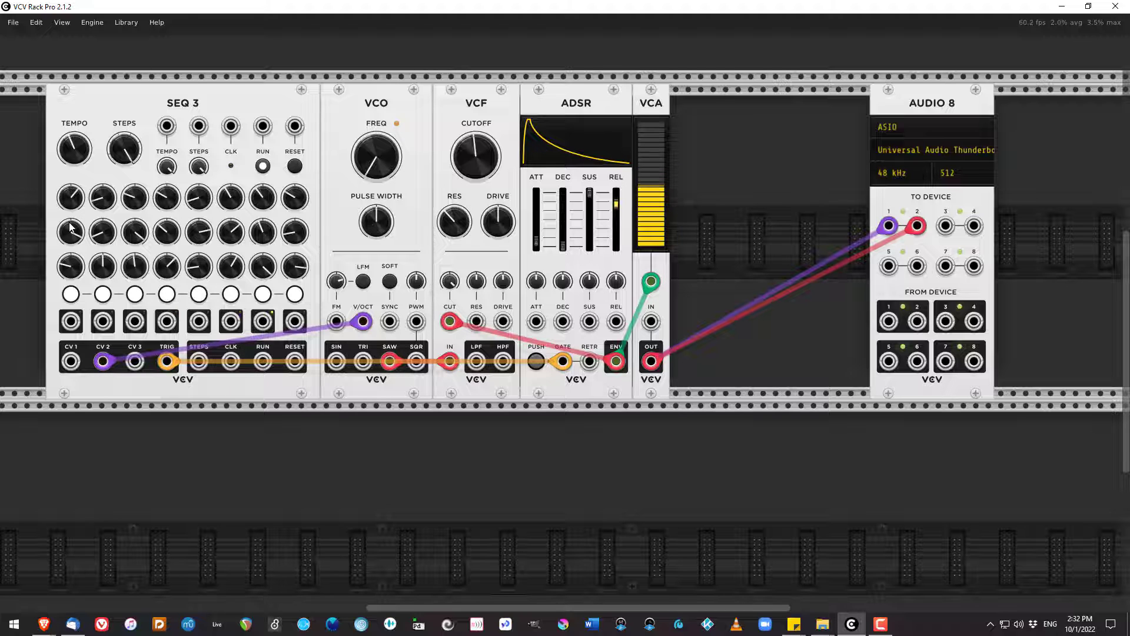
pyautogui.moveTo(103, 360); pyautogui.dragTo(71, 360)
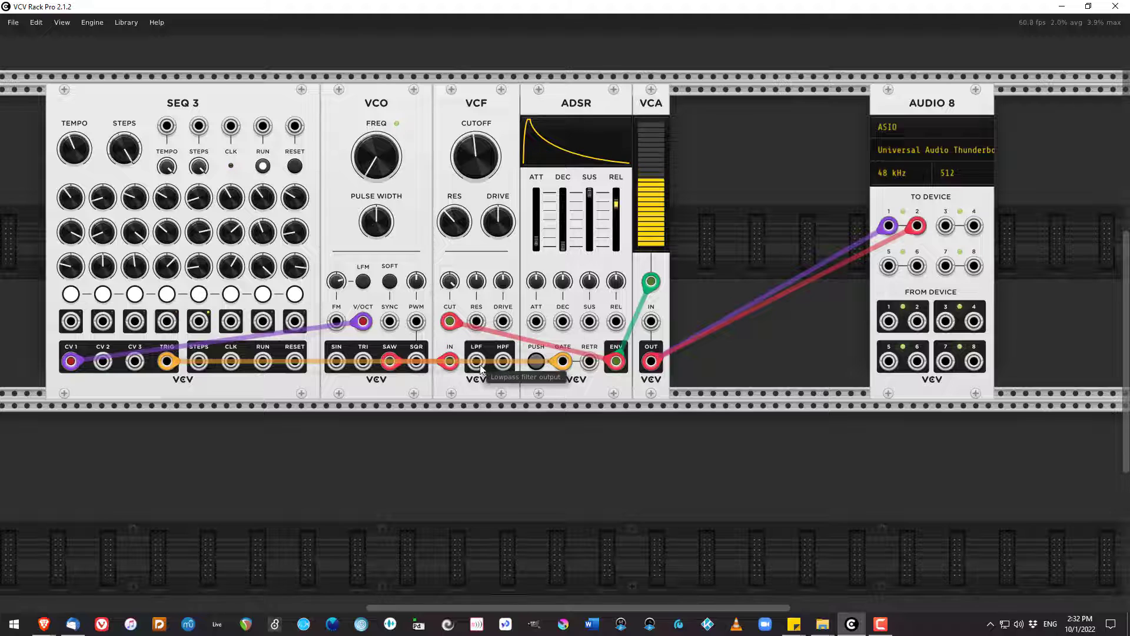
# - Rearrange the VCF and ADSR modules and patch the envelope output into the VCA input
pyautogui.moveTo(482, 369); pyautogui.dragTo(570, 383)
pyautogui.moveTo(651, 321); pyautogui.dragTo(589, 362)
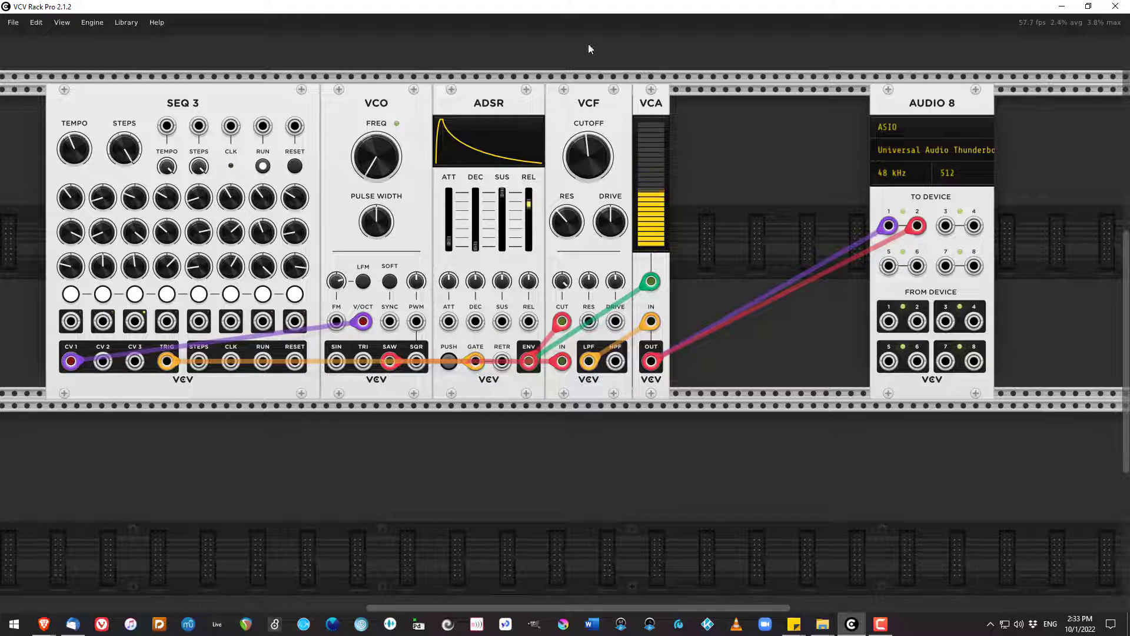
pyautogui.moveTo(486, 108); pyautogui.dragTo(560, 115)
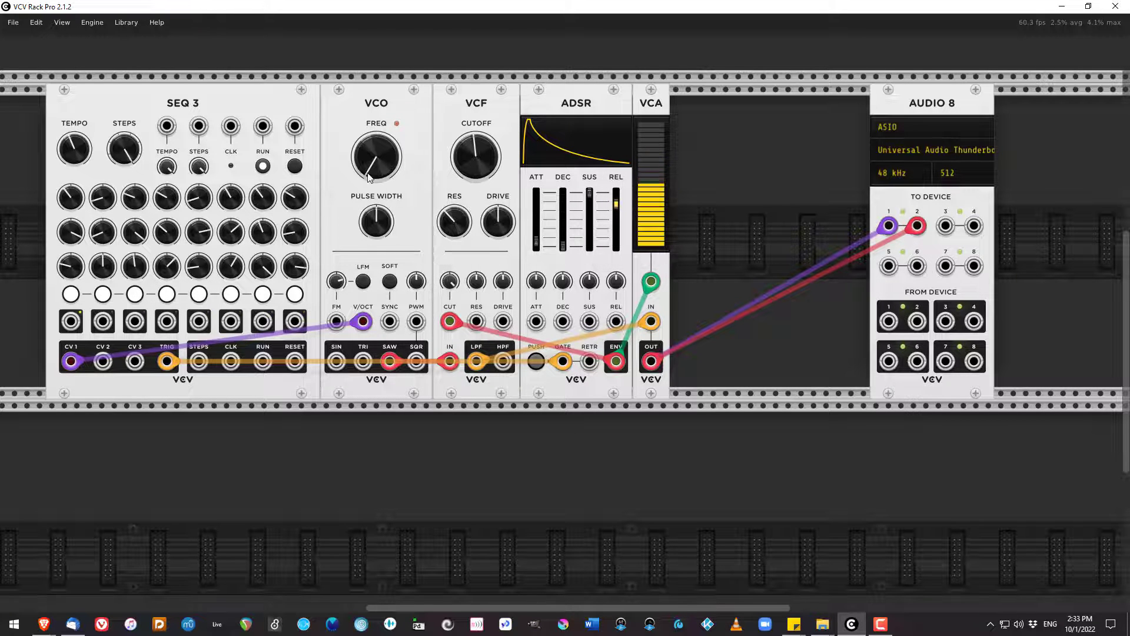
# - Raise the VCO to about 33 Hz and the cutoff to about 1038 Hz, and retune CV 1 steps 2–3
pyautogui.moveTo(374, 172); pyautogui.dragTo(374, 107)
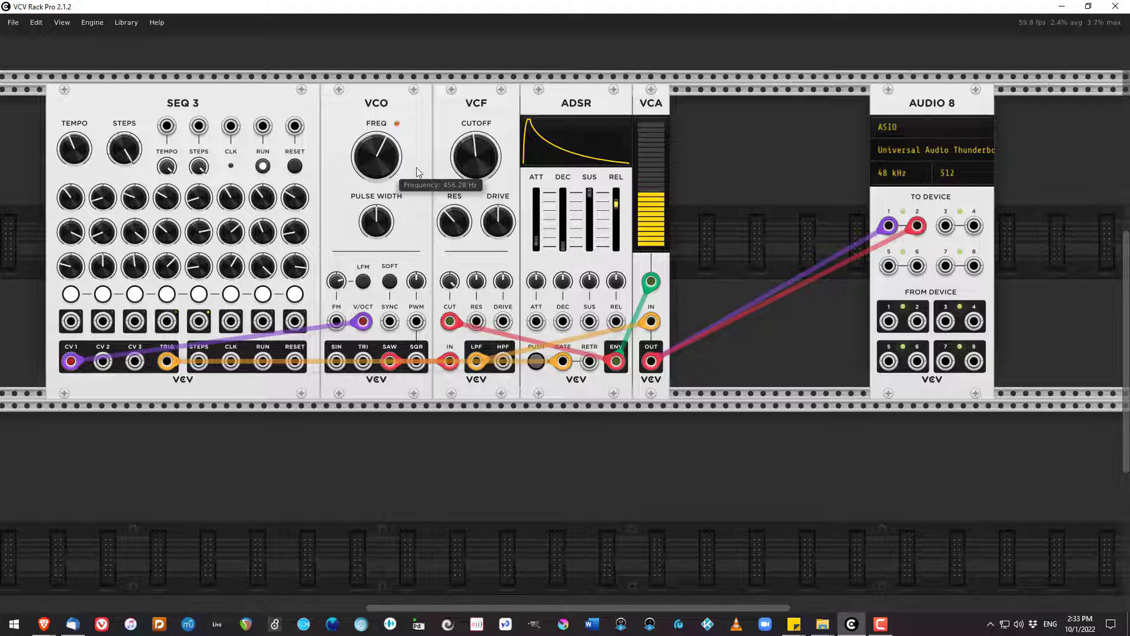
pyautogui.moveTo(451, 166); pyautogui.dragTo(451, 144)
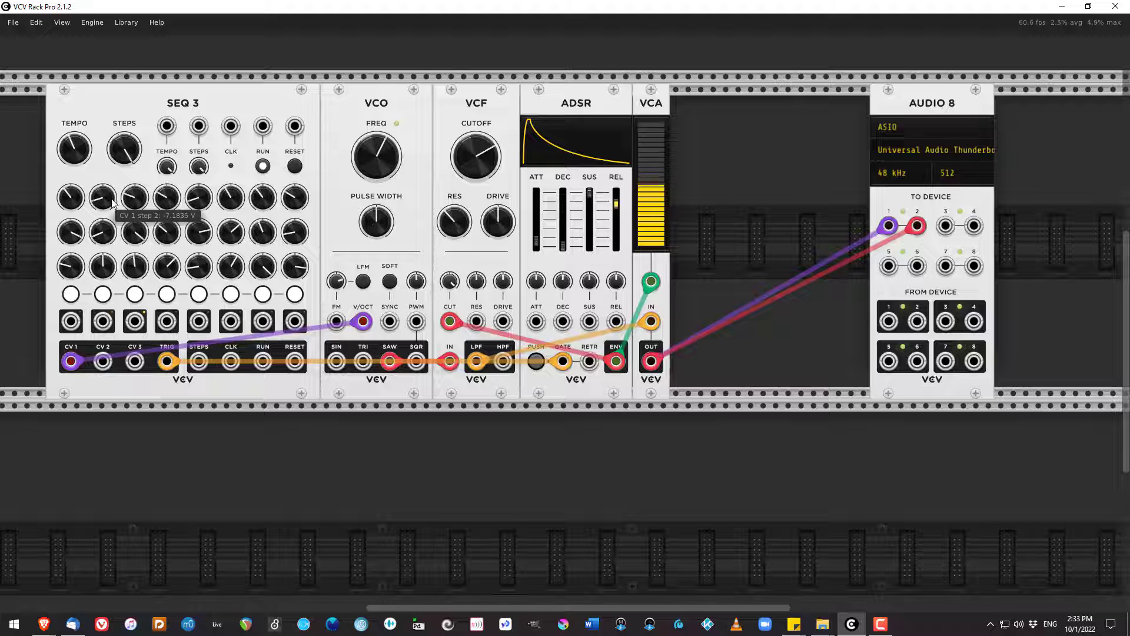
pyautogui.moveTo(145, 206); pyautogui.dragTo(294, 202)
pyautogui.moveTo(103, 200); pyautogui.dragTo(70, 198)
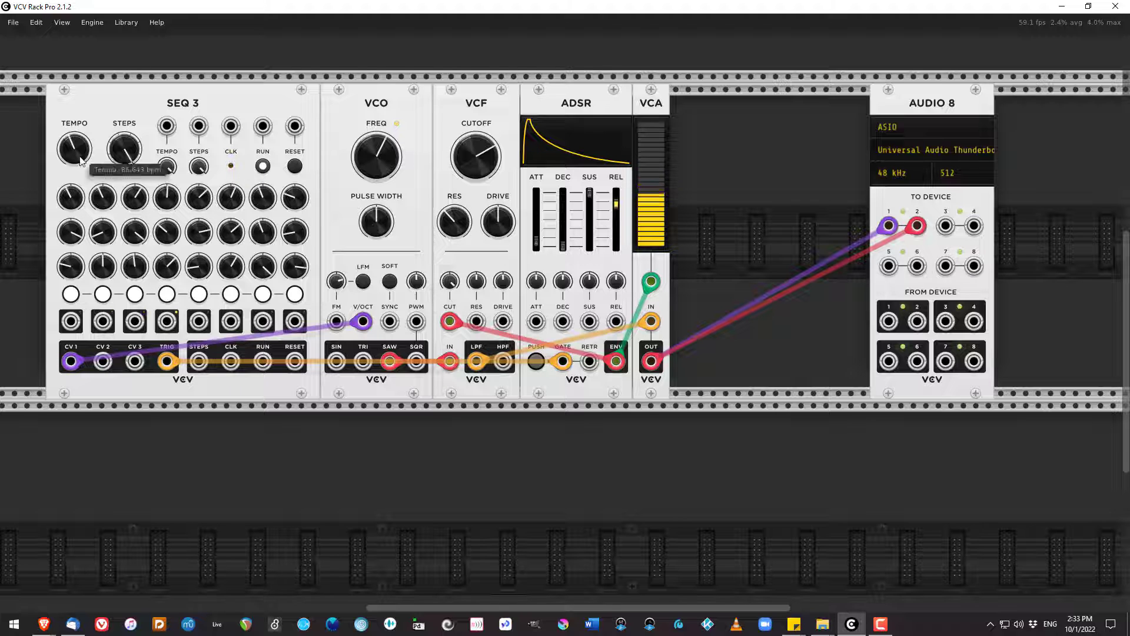
# - Turn gates 4, 7 and 2 off, then switch them back on
pyautogui.click(166, 294)
pyautogui.click(263, 294)
pyautogui.click(102, 294)
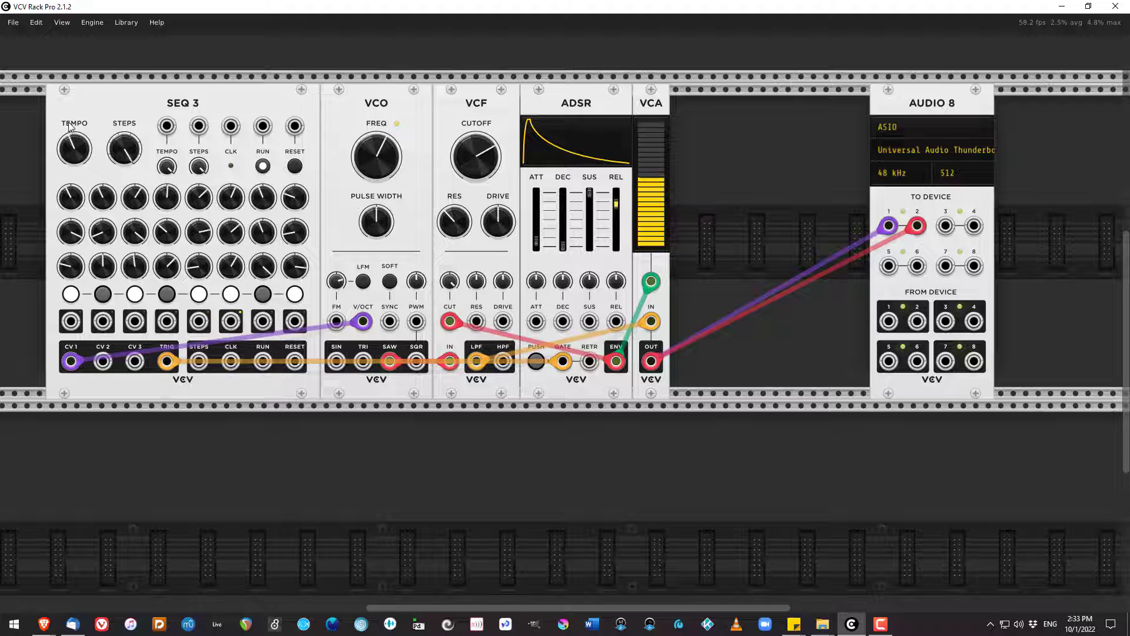
pyautogui.moveTo(72, 154)
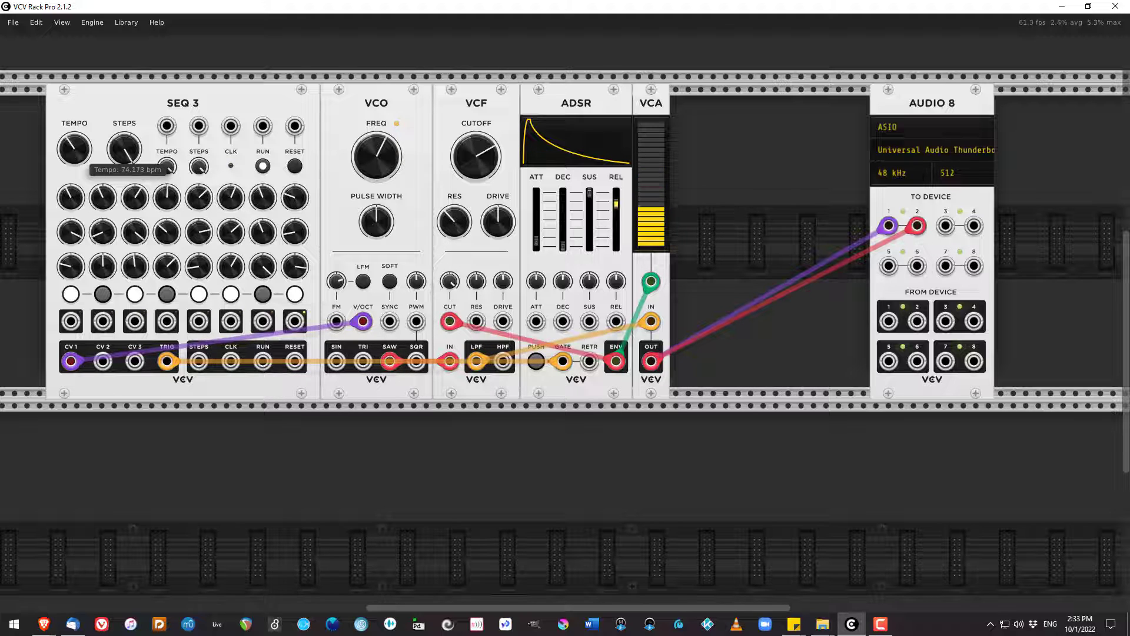
pyautogui.moveTo(304, 207)
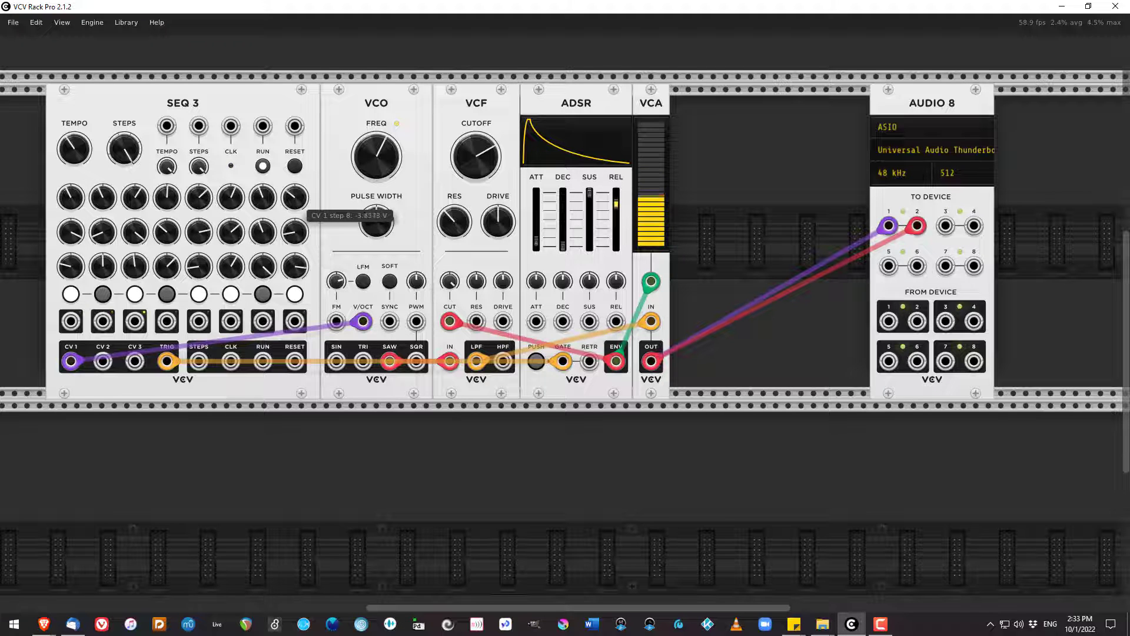
pyautogui.click(263, 294)
pyautogui.click(166, 294)
pyautogui.click(102, 294)
# - Set the tempo to about 74 bpm and lower the filter cutoff to about 339 Hz
pyautogui.moveTo(78, 155)
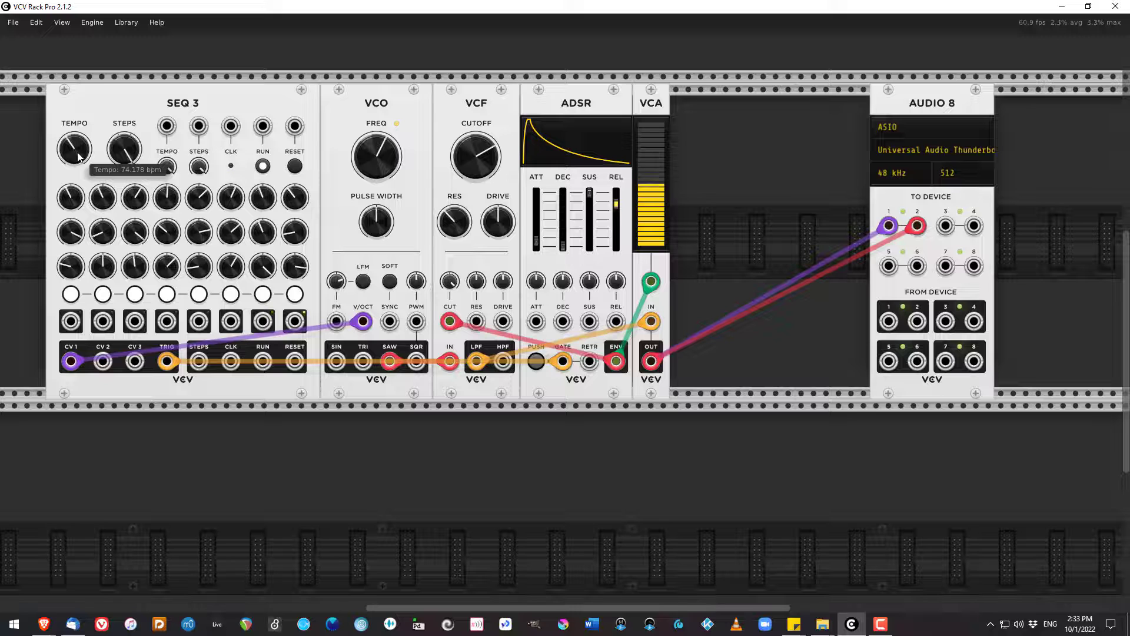
pyautogui.moveTo(78, 155); pyautogui.dragTo(78, 166)
pyautogui.moveTo(465, 164); pyautogui.dragTo(460, 173)
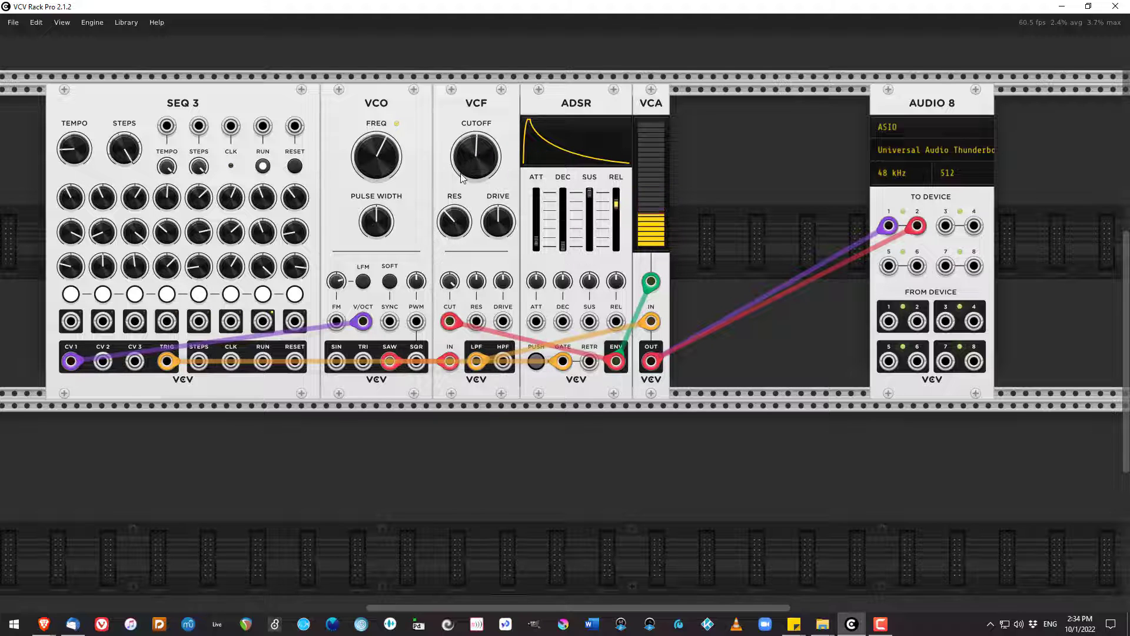
# - Stop the sequencer and shorten the ADSR envelope's release time
pyautogui.click(268, 168)
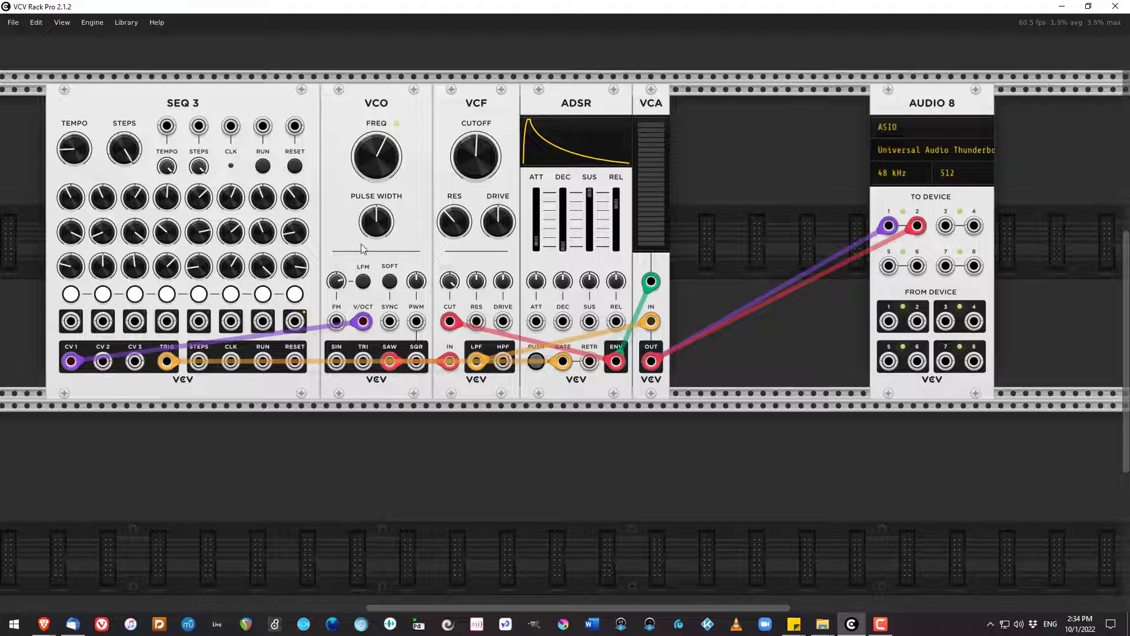
pyautogui.moveTo(386, 156)
pyautogui.moveTo(615, 200); pyautogui.dragTo(616, 237)
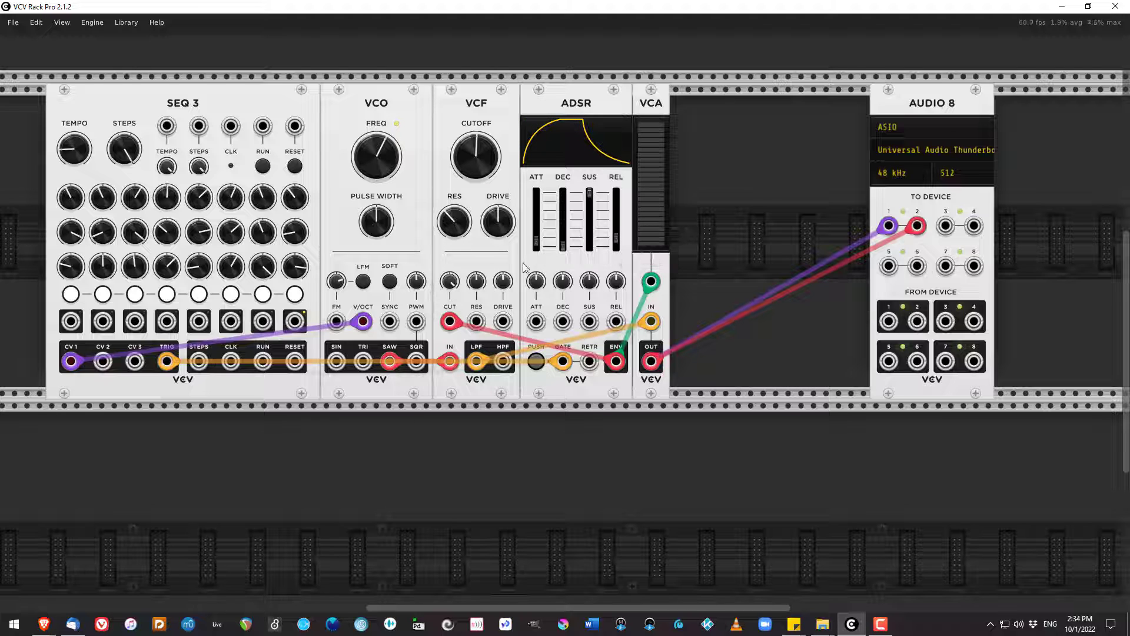
# - While the sequence plays, lengthen ADSR attack to about 16 ms and release past 38 ms, then stop
pyautogui.moveTo(538, 244)
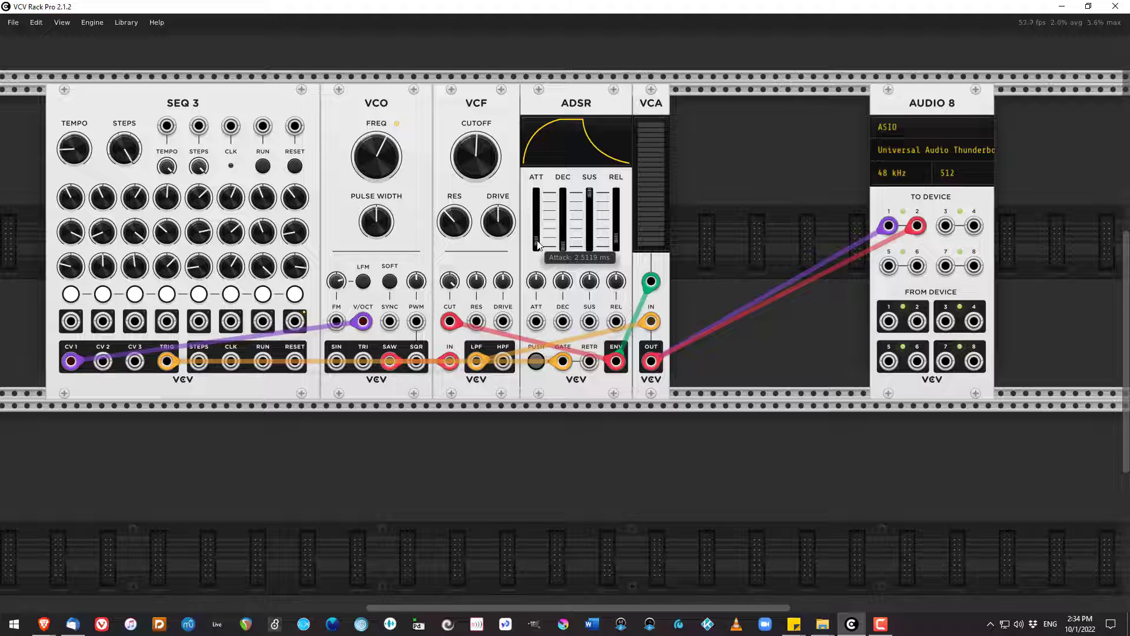
pyautogui.moveTo(222, 199)
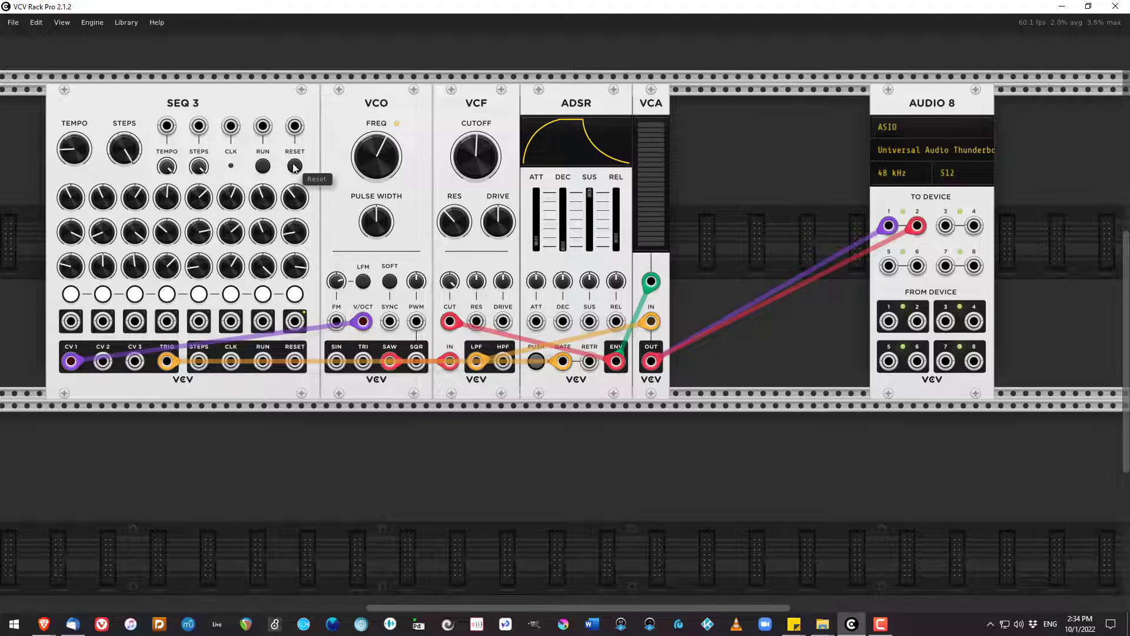
pyautogui.click(263, 169)
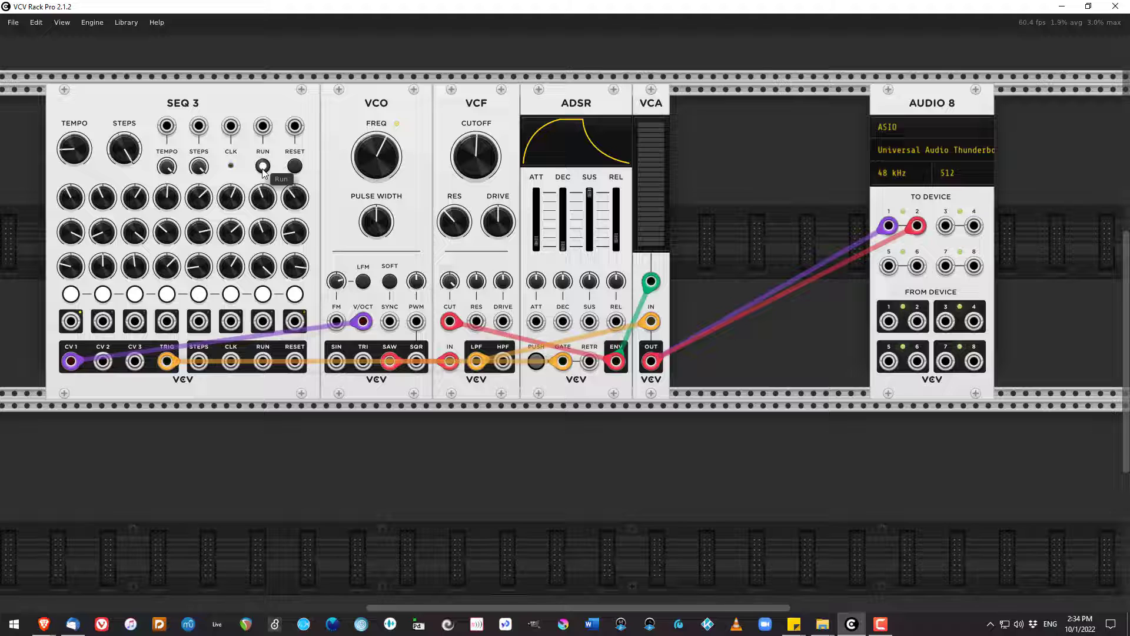
pyautogui.moveTo(616, 239); pyautogui.dragTo(616, 226)
pyautogui.moveTo(536, 239)
pyautogui.mouseDown()
pyautogui.moveTo(537, 219)
pyautogui.moveTo(537, 245)
pyautogui.mouseUp()
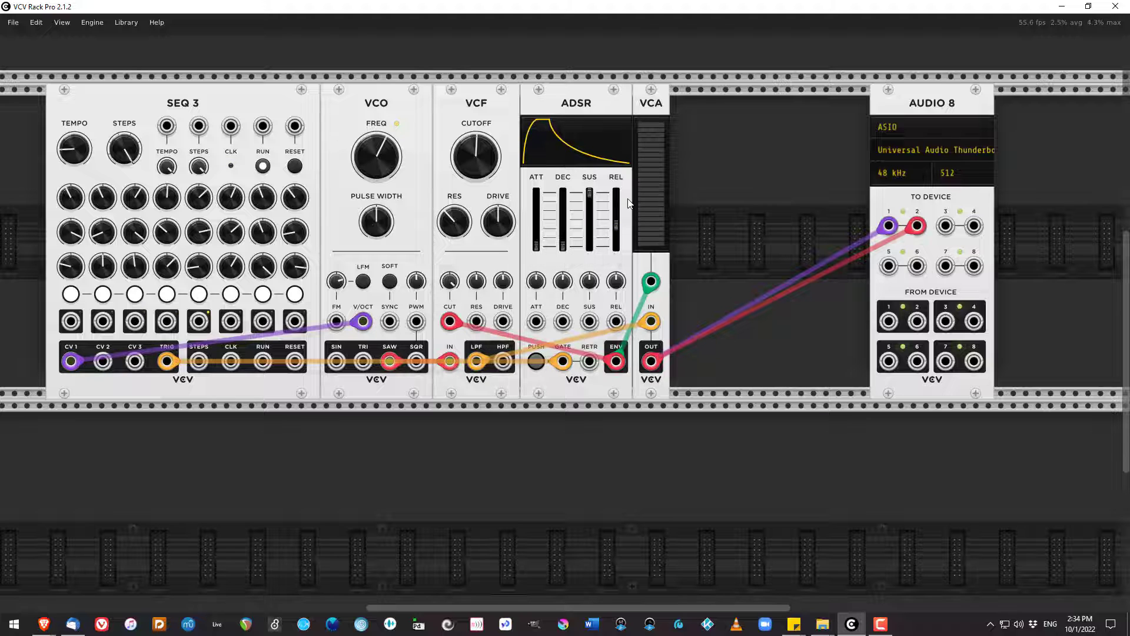
pyautogui.moveTo(616, 225); pyautogui.dragTo(616, 216)
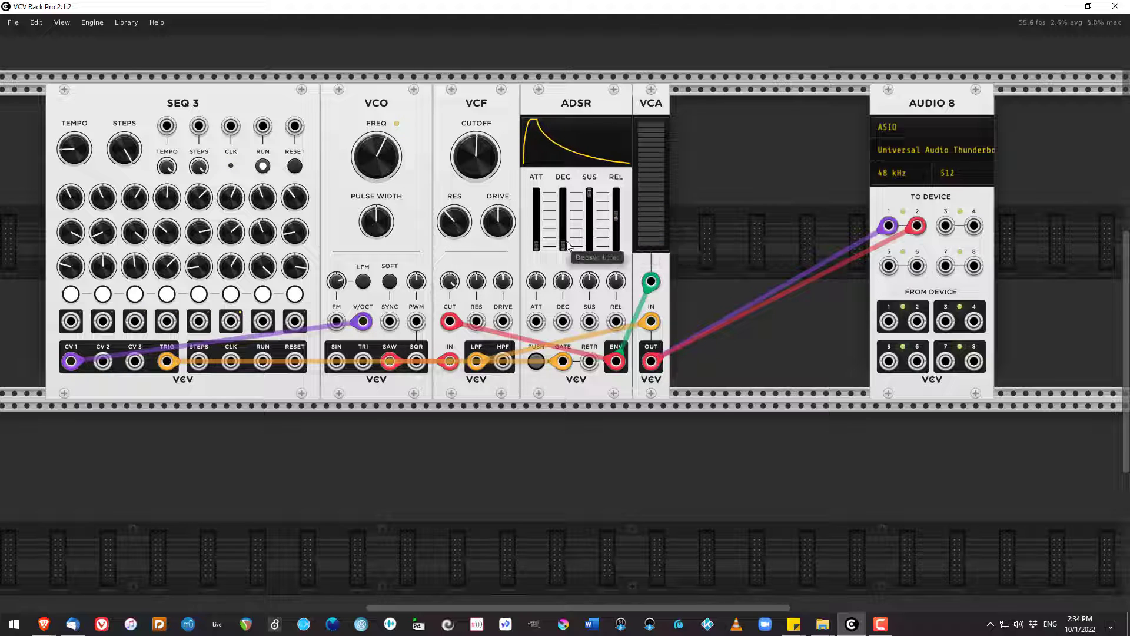
pyautogui.click(264, 167)
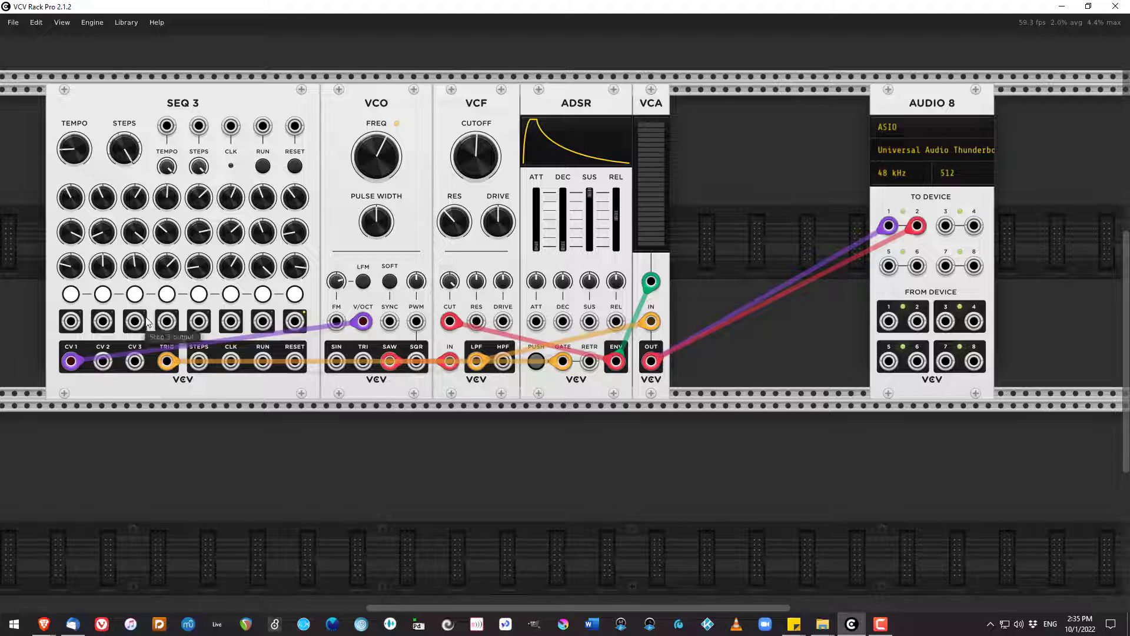
# - Replace the envelope cable on VCF CUT with one from SEQ 3 CV 2, then run the sequencer
pyautogui.moveTo(66, 238)
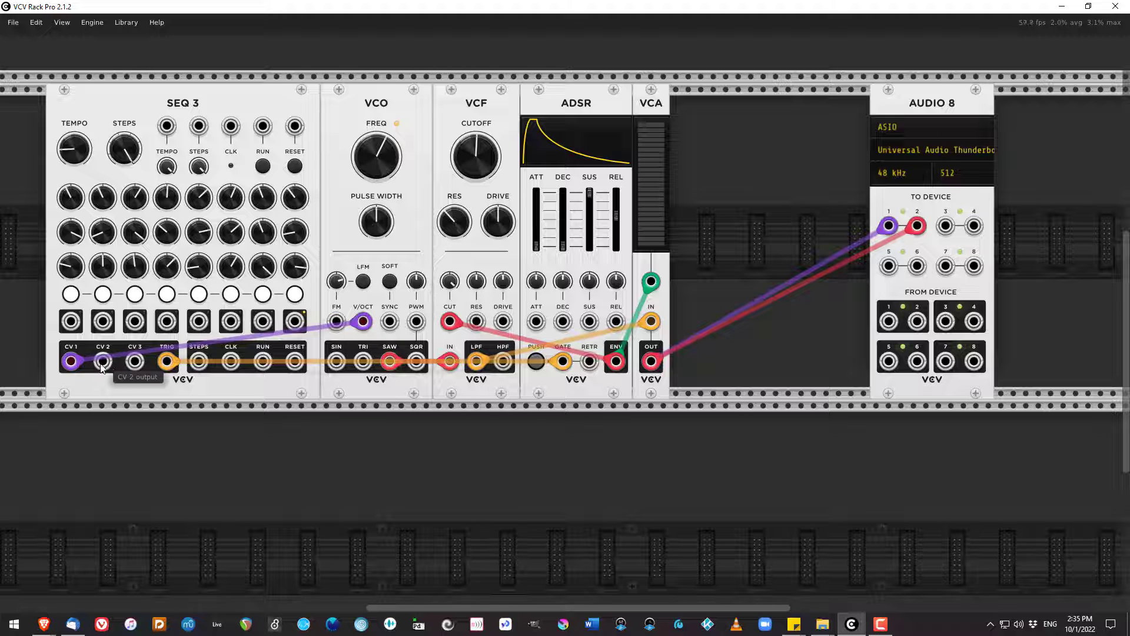
pyautogui.moveTo(109, 365); pyautogui.dragTo(447, 454)
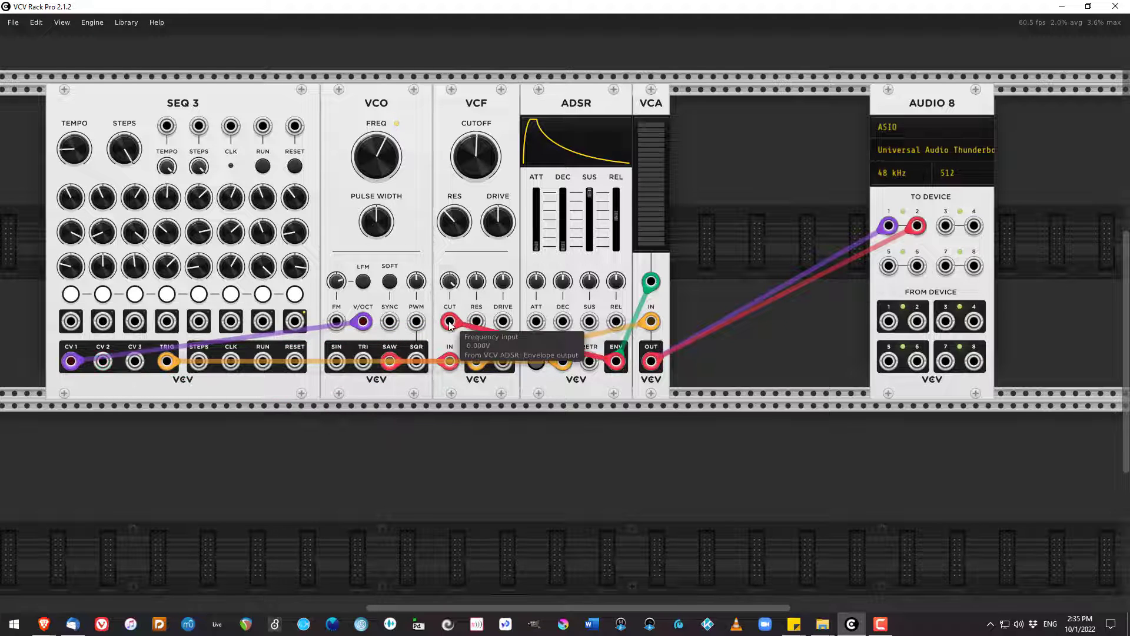
pyautogui.moveTo(450, 325); pyautogui.dragTo(463, 423)
pyautogui.moveTo(103, 361); pyautogui.dragTo(450, 321)
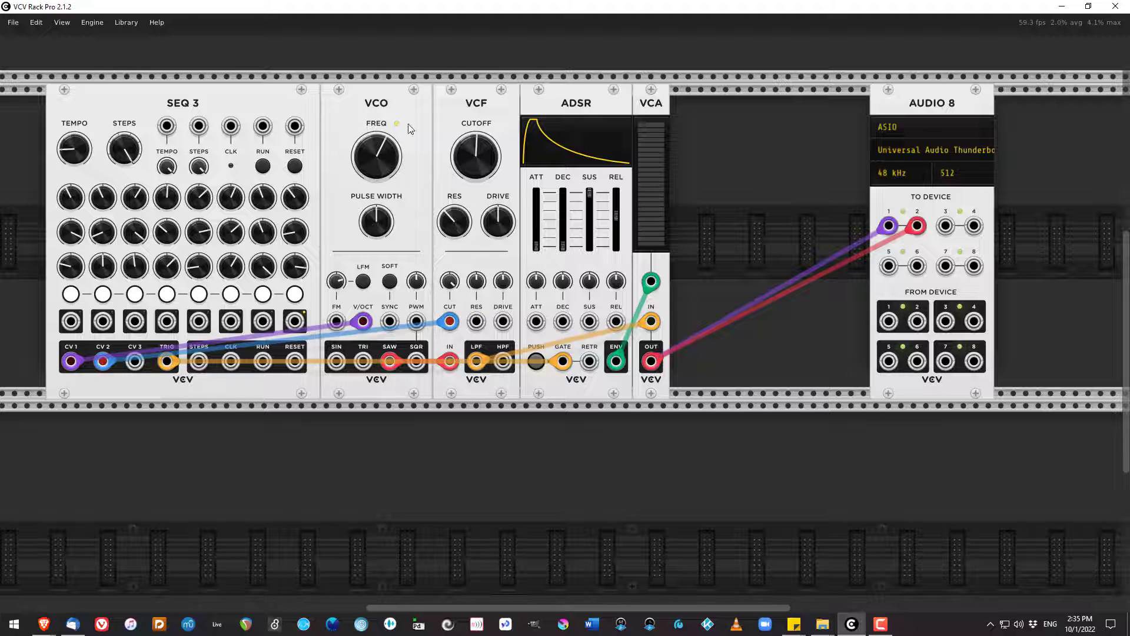
pyautogui.click(263, 167)
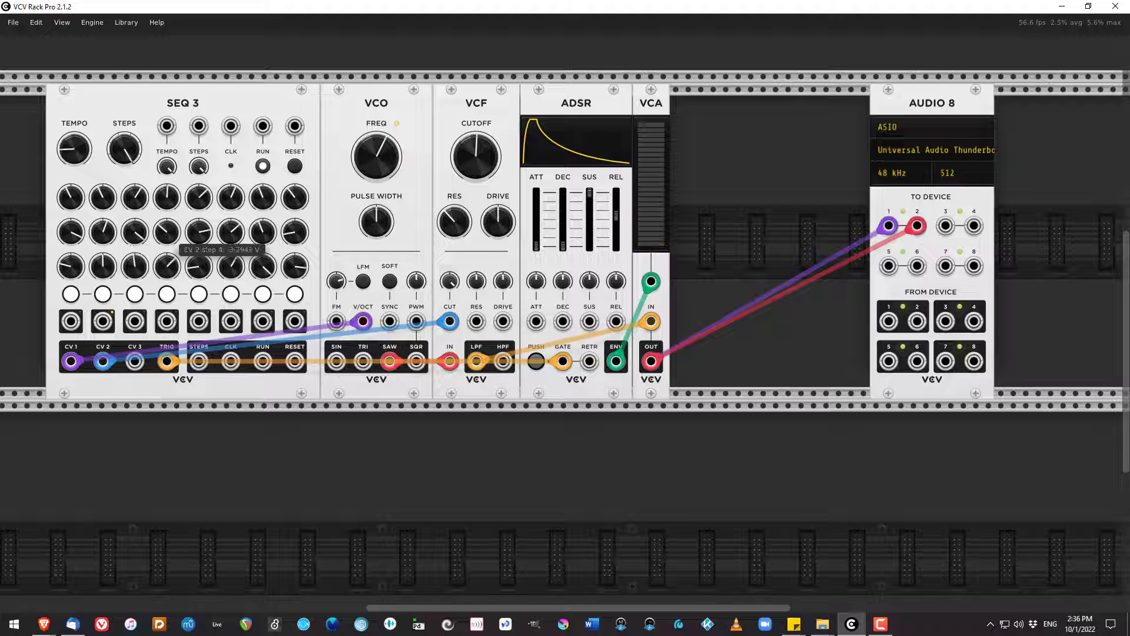
# - Retune CV 2 step 5 and lower step 8 to about -2.19 V, then stop the sequencer
pyautogui.moveTo(167, 232); pyautogui.dragTo(198, 225)
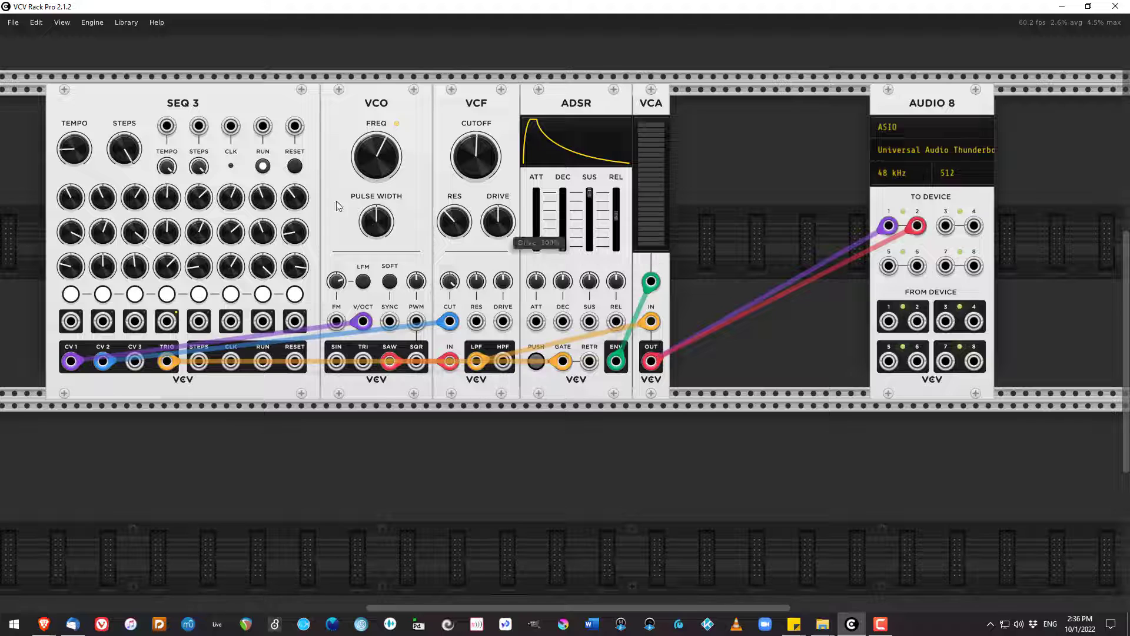
pyautogui.moveTo(295, 232); pyautogui.dragTo(295, 220)
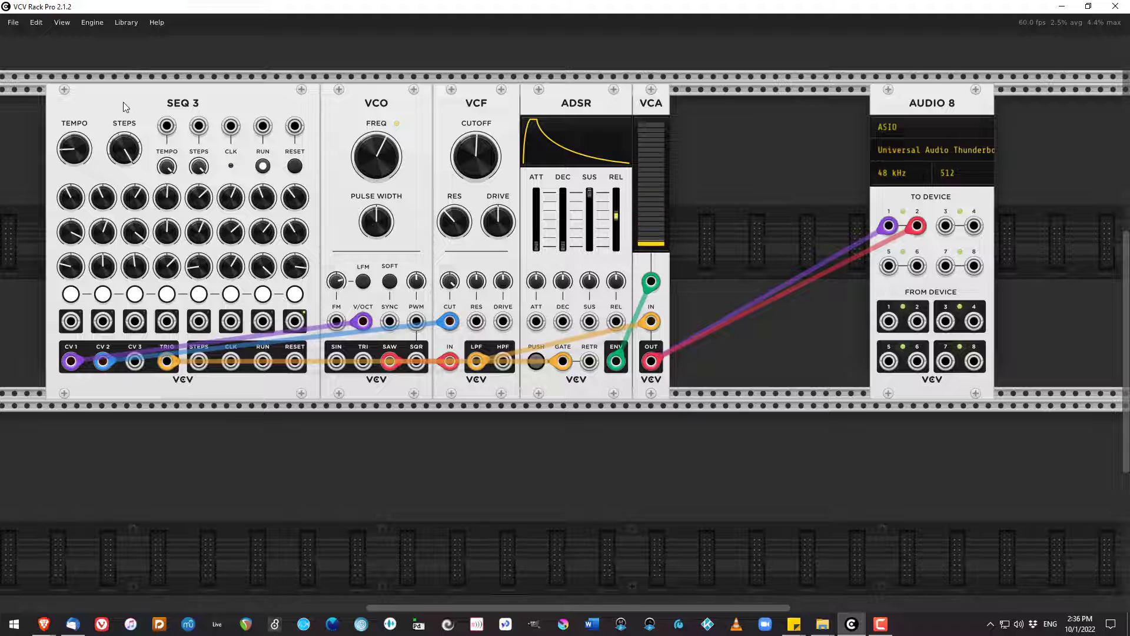
pyautogui.click(263, 166)
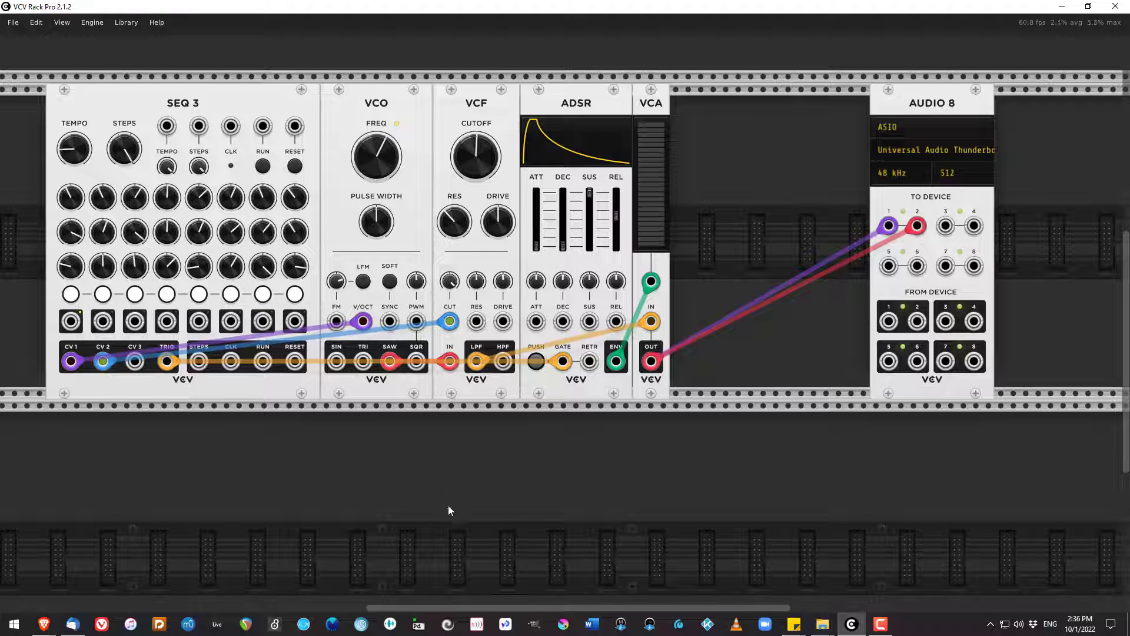